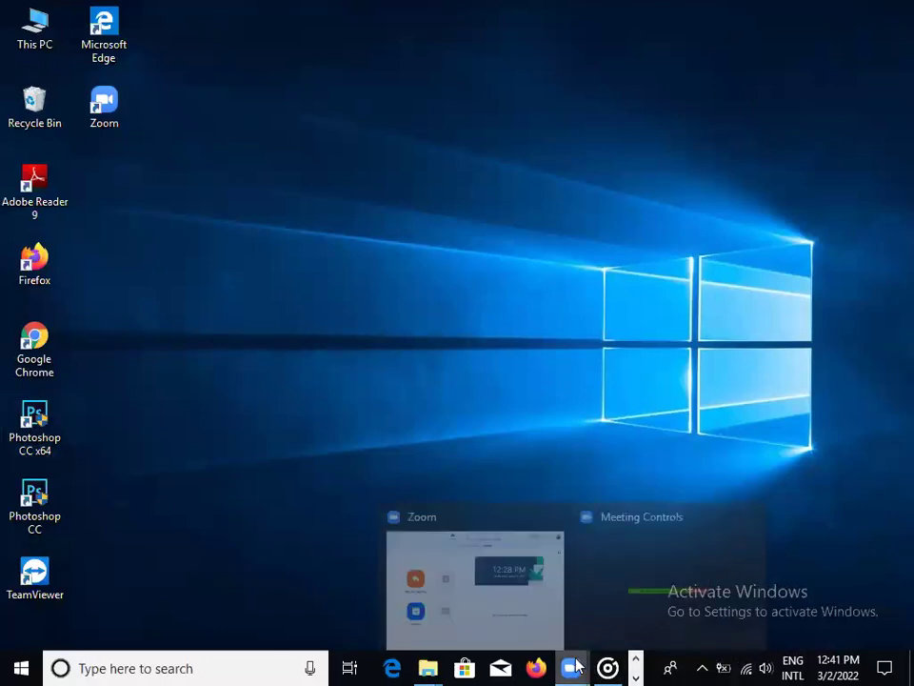
Reveal the taskbar row with the Chrome and Photoshop buttons.
{"action": "left_click", "coordinate": [635, 665]}
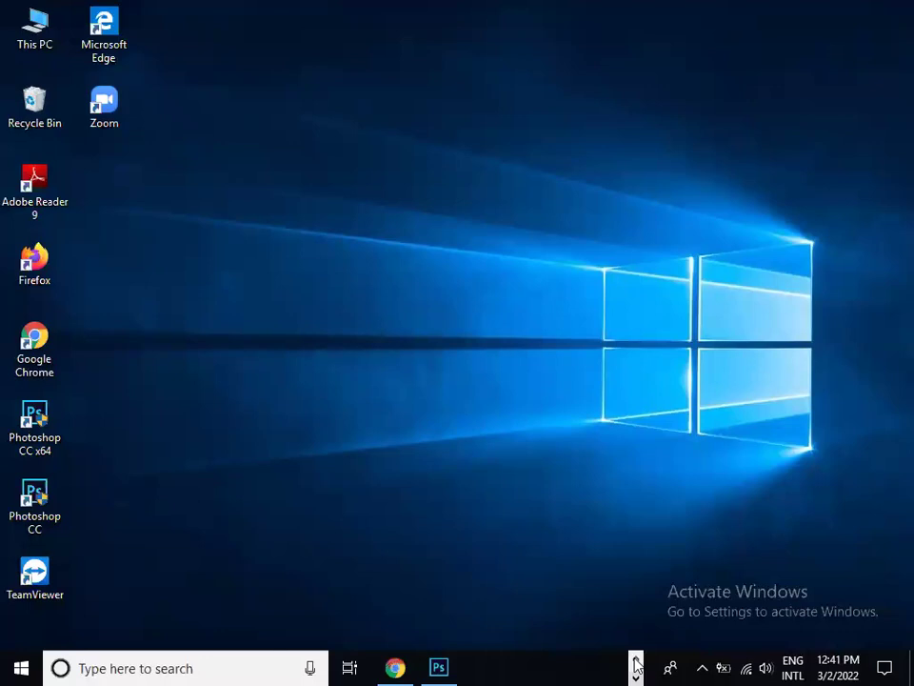
Restore Photoshop and close the old Untitled-1 document.
{"action": "left_click", "coordinate": [440, 667]}
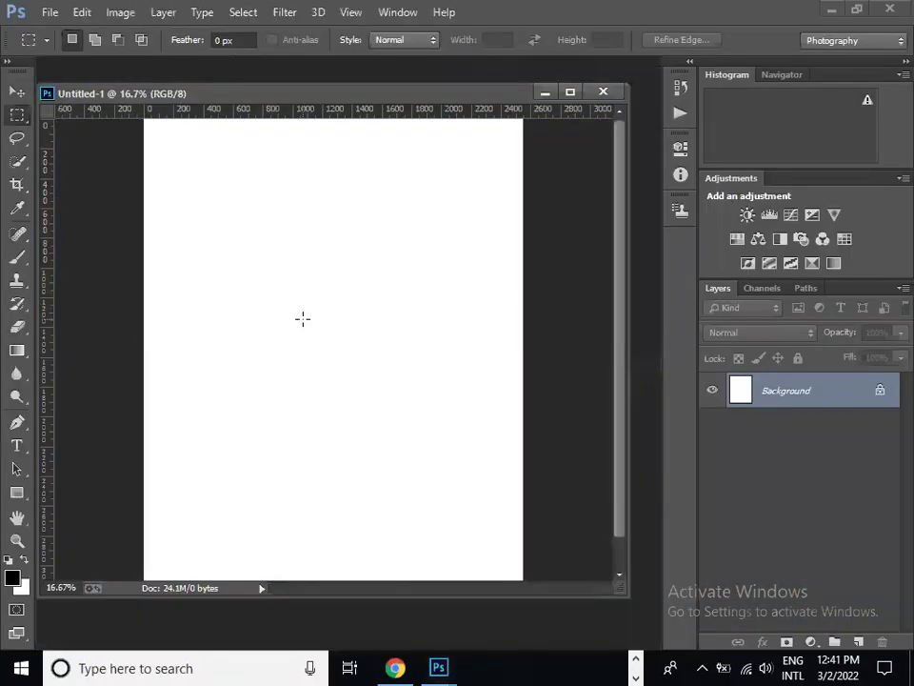
{"action": "left_click_drag", "start_coordinate": [453, 95], "coordinate": [476, 93]}
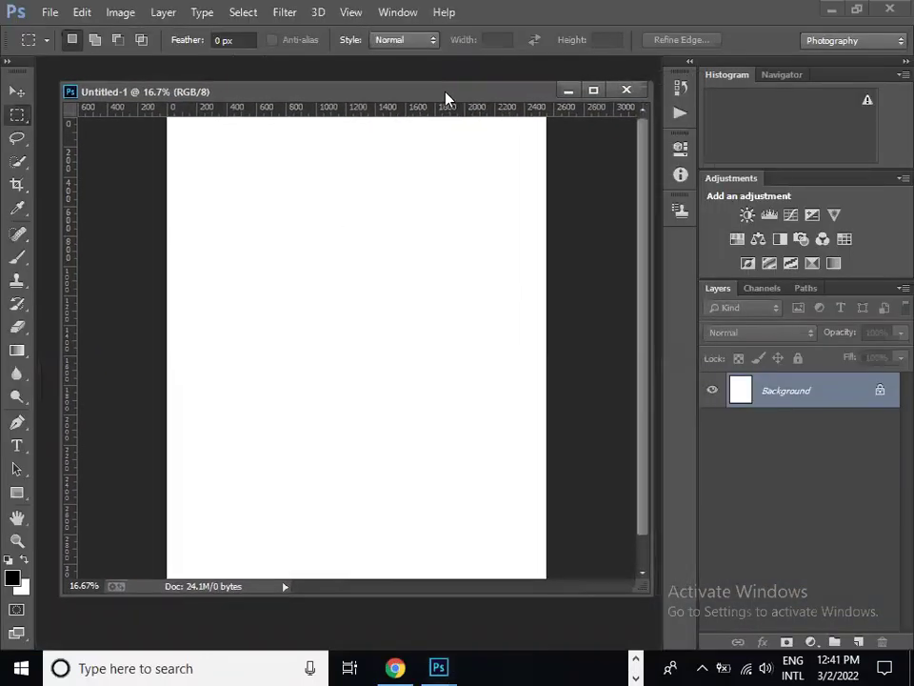
{"action": "left_click", "coordinate": [624, 90]}
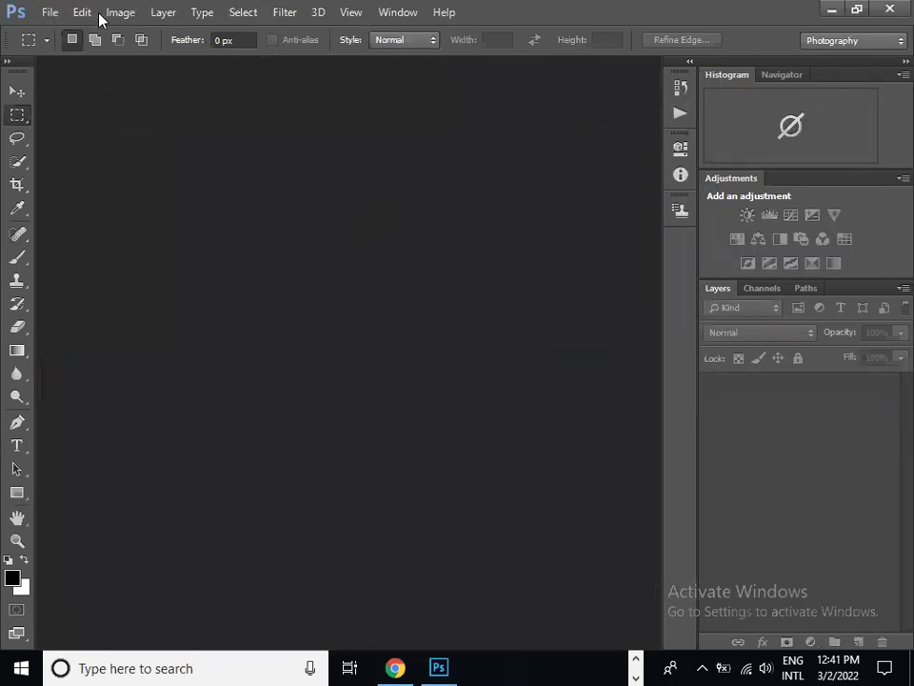
Start a new document with the Custom preset and 72 ppi resolution.
{"action": "left_click", "coordinate": [47, 12]}
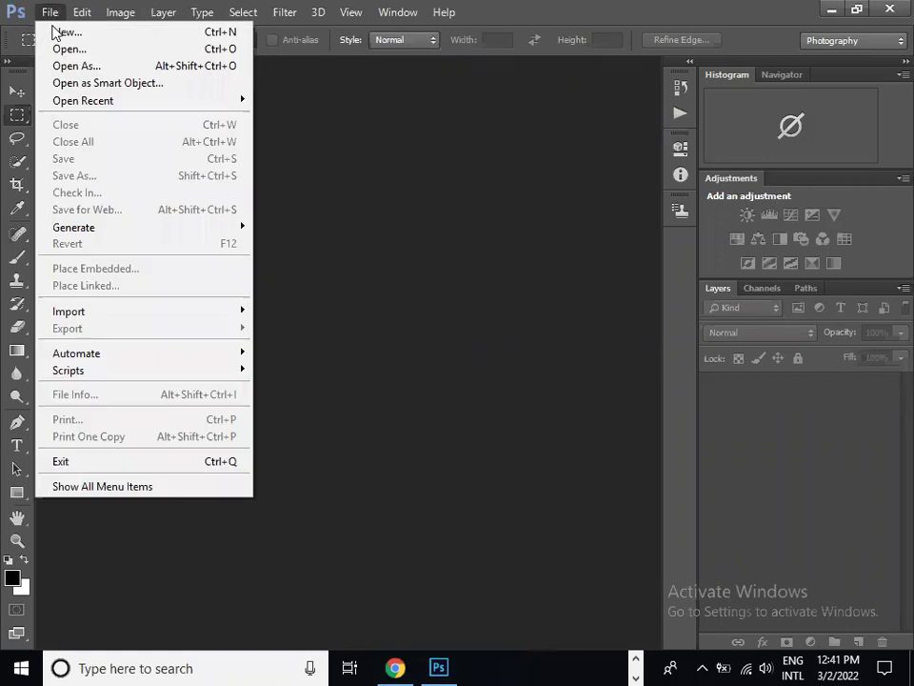
{"action": "left_click", "coordinate": [56, 30]}
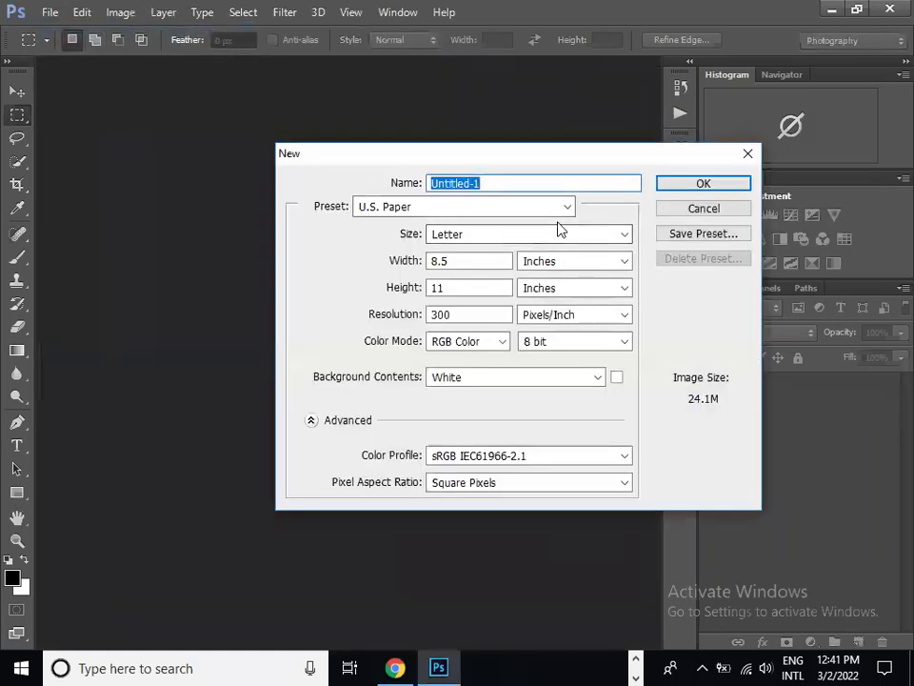
{"action": "left_click", "coordinate": [562, 216]}
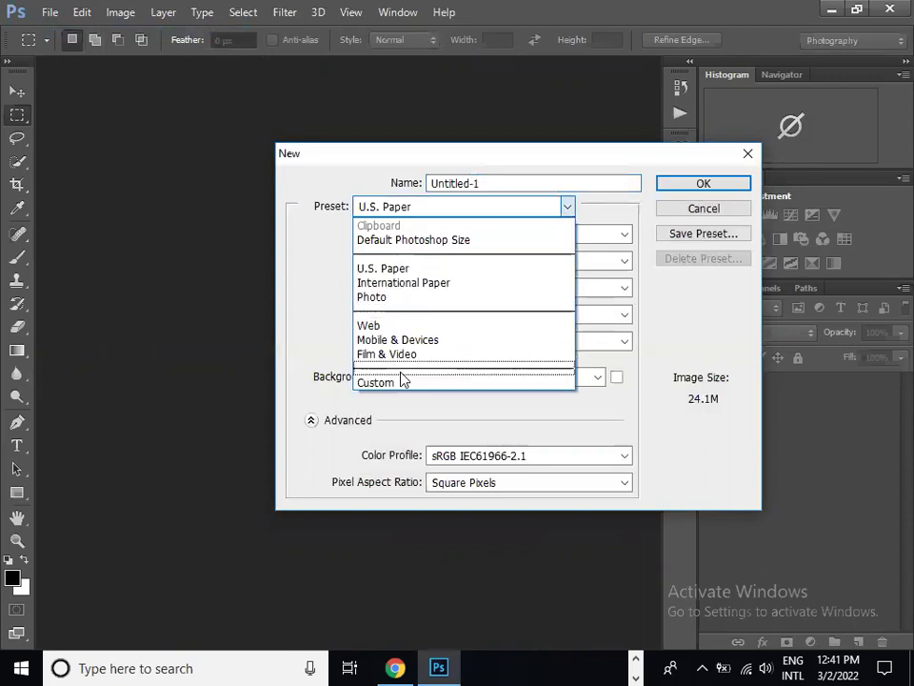
{"action": "left_click", "coordinate": [401, 382]}
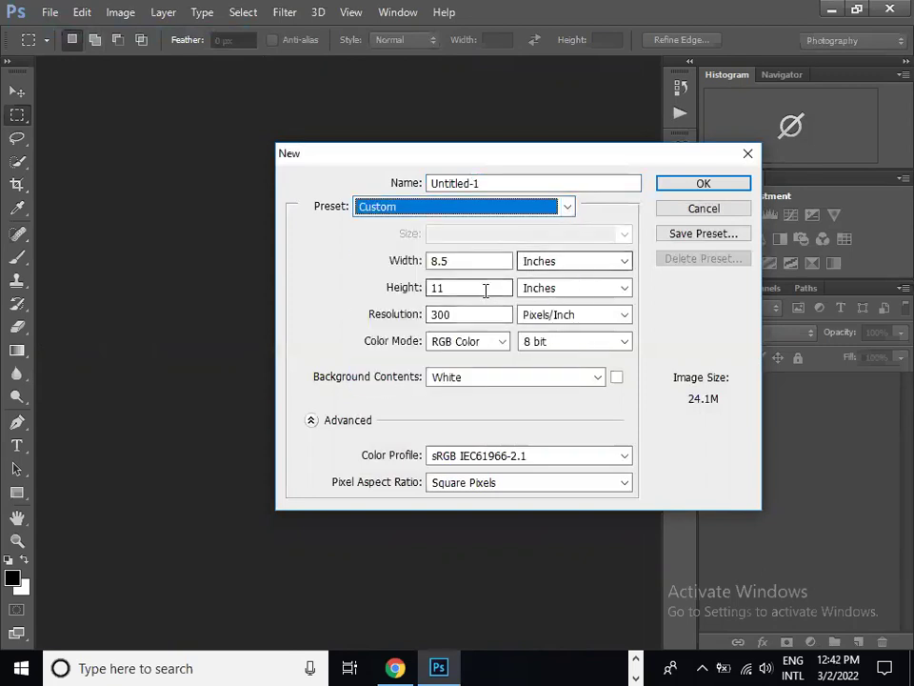
{"action": "left_click", "coordinate": [452, 314]}
{"action": "key", "text": "BackSpace"}
{"action": "key", "text": "BackSpace"}
{"action": "key", "text": "BackSpace"}
{"action": "type", "text": "72"}
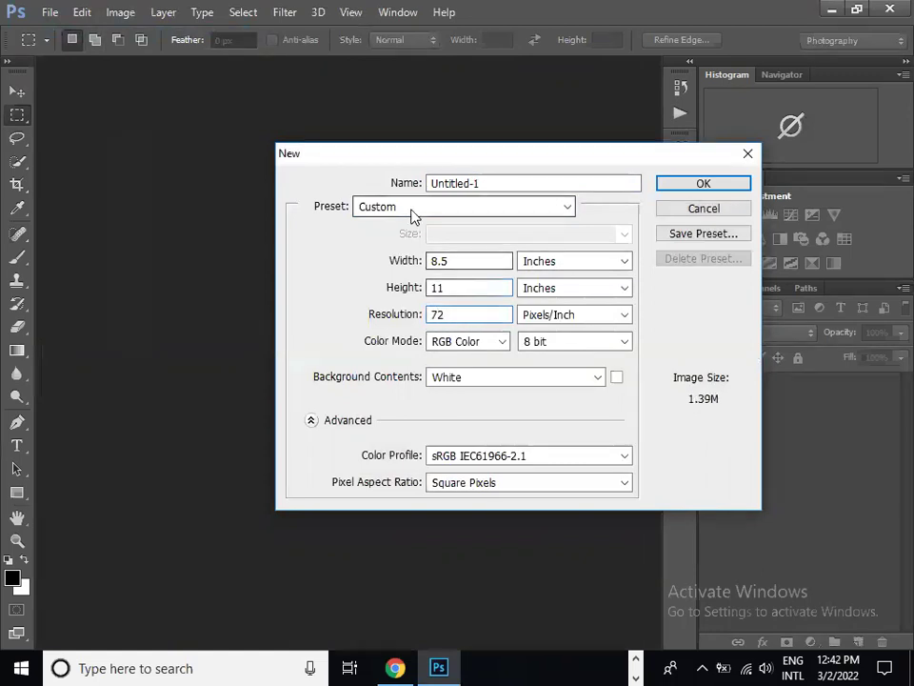
Name it 'national flag or emoji', keep 8.5 × 11 inches and RGB Color, and confirm.
{"action": "left_click", "coordinate": [511, 184]}
{"action": "key", "text": "BackSpace"}
{"action": "key", "text": "BackSpace"}
{"action": "key", "text": "BackSpace"}
{"action": "key", "text": "BackSpace"}
{"action": "key", "text": "BackSpace"}
{"action": "key", "text": "BackSpace"}
{"action": "key", "text": "BackSpace"}
{"action": "key", "text": "BackSpace"}
{"action": "key", "text": "BackSpace"}
{"action": "key", "text": "BackSpace"}
{"action": "type", "text": "national f"}
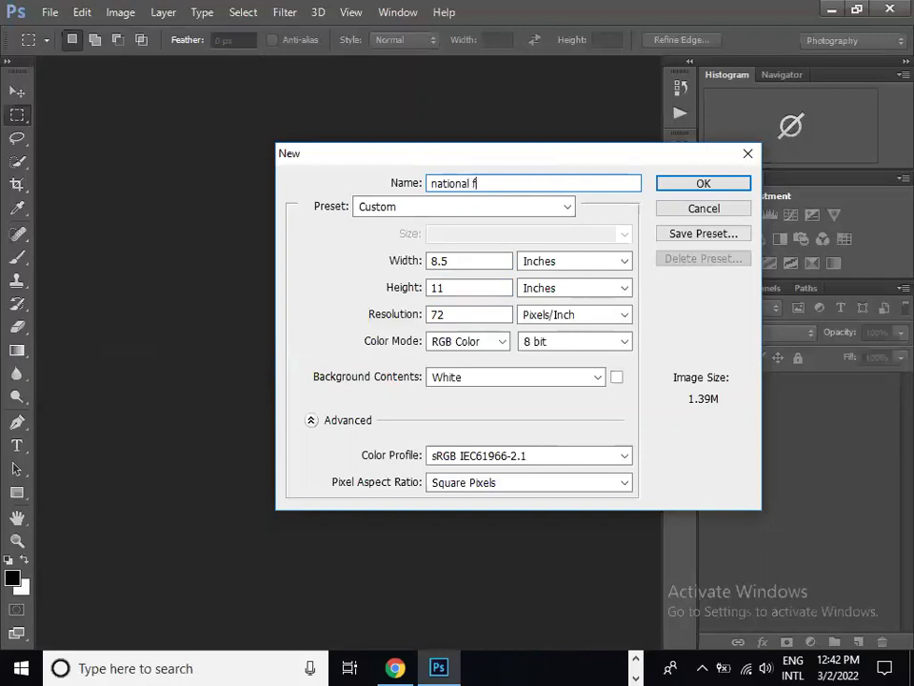
{"action": "type", "text": "lag or e"}
{"action": "type", "text": "moji"}
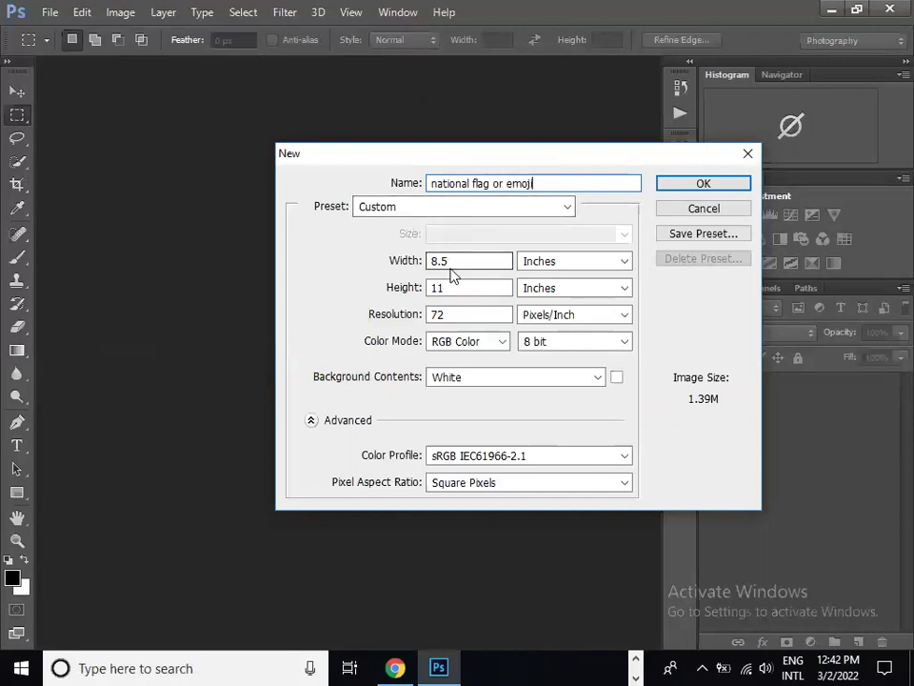
{"action": "left_click", "coordinate": [596, 267]}
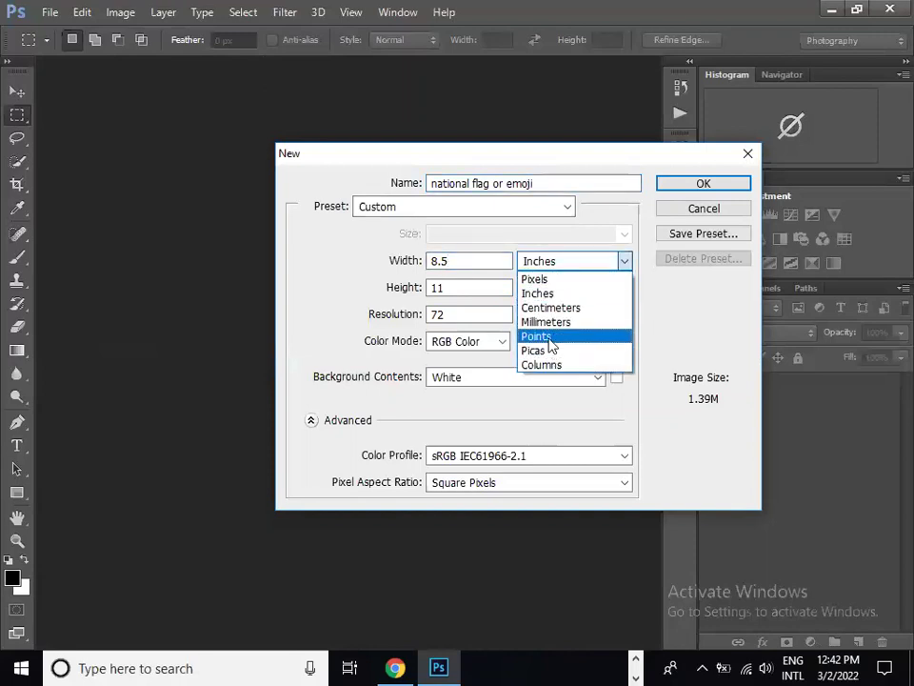
{"action": "left_click", "coordinate": [552, 294]}
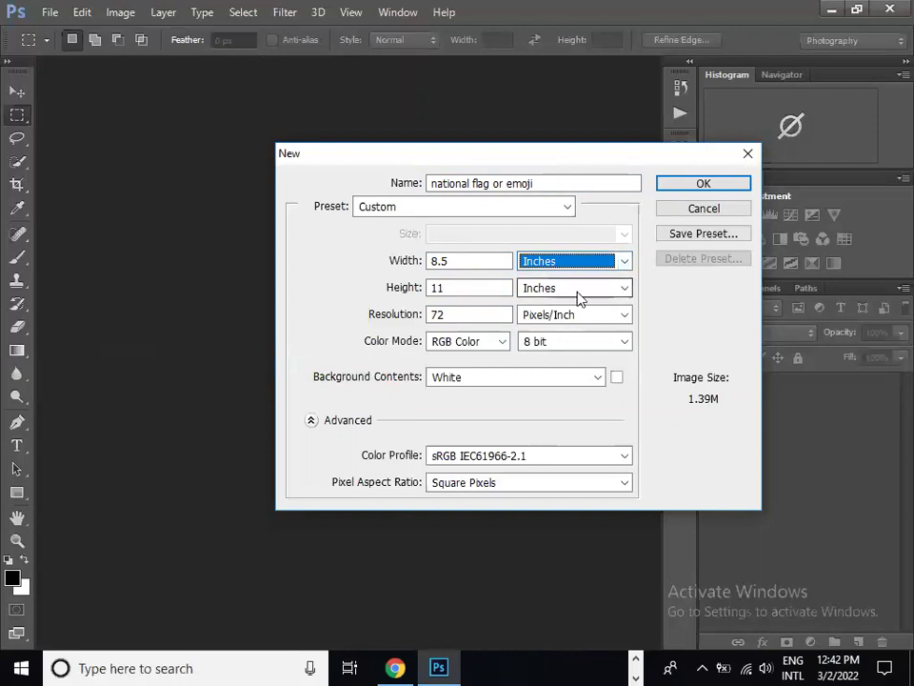
{"action": "left_click", "coordinate": [577, 293]}
{"action": "left_click", "coordinate": [549, 321]}
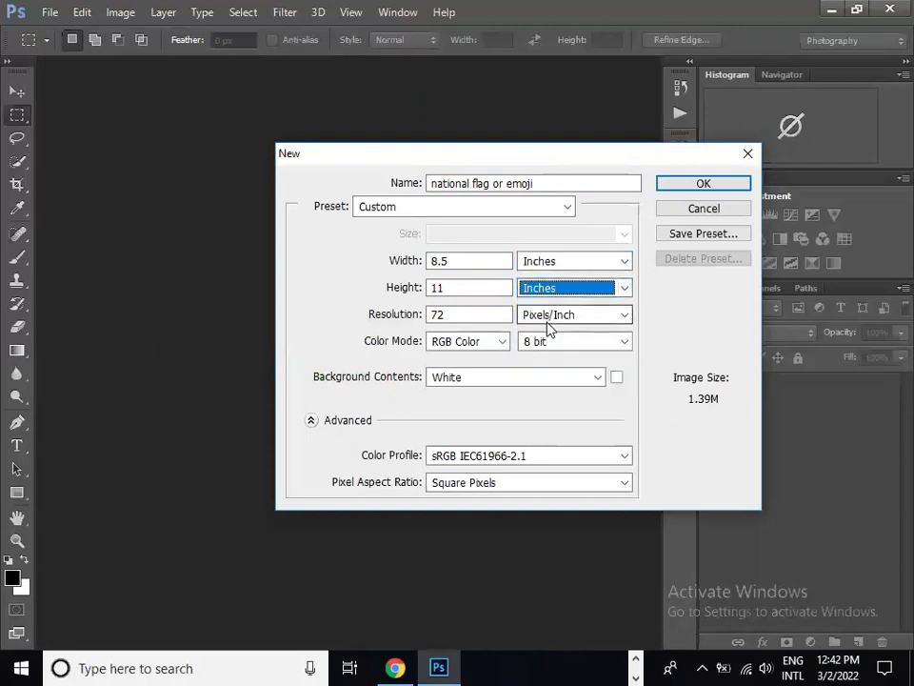
{"action": "left_click", "coordinate": [457, 314]}
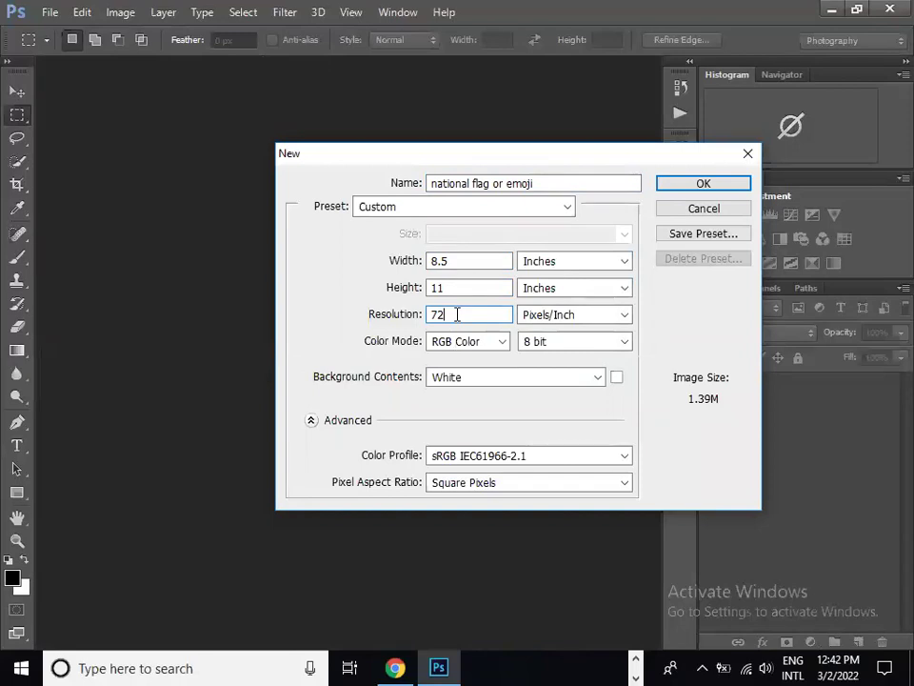
{"action": "left_click", "coordinate": [467, 345]}
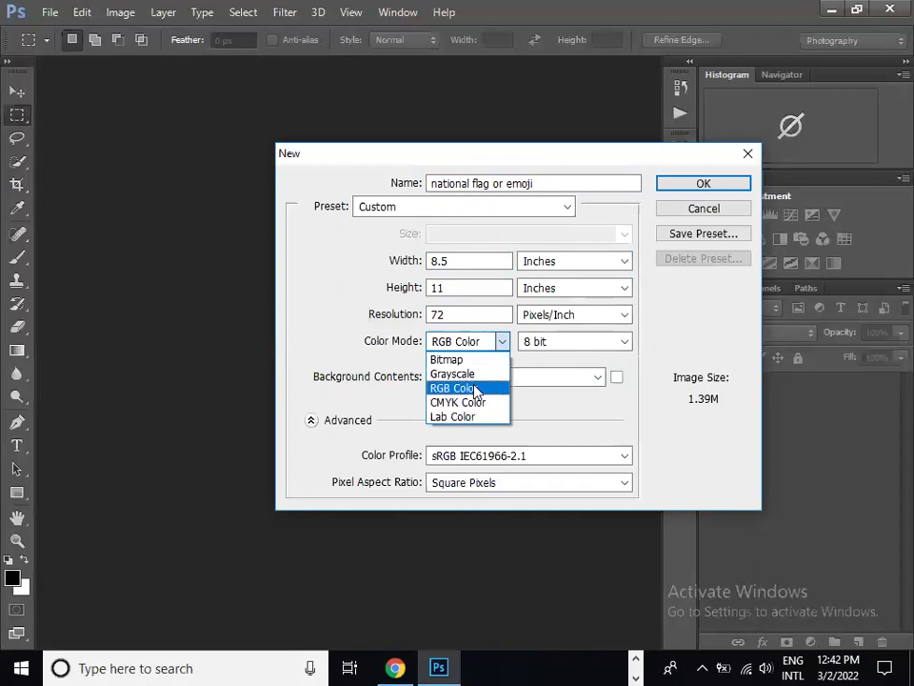
{"action": "left_click", "coordinate": [476, 389]}
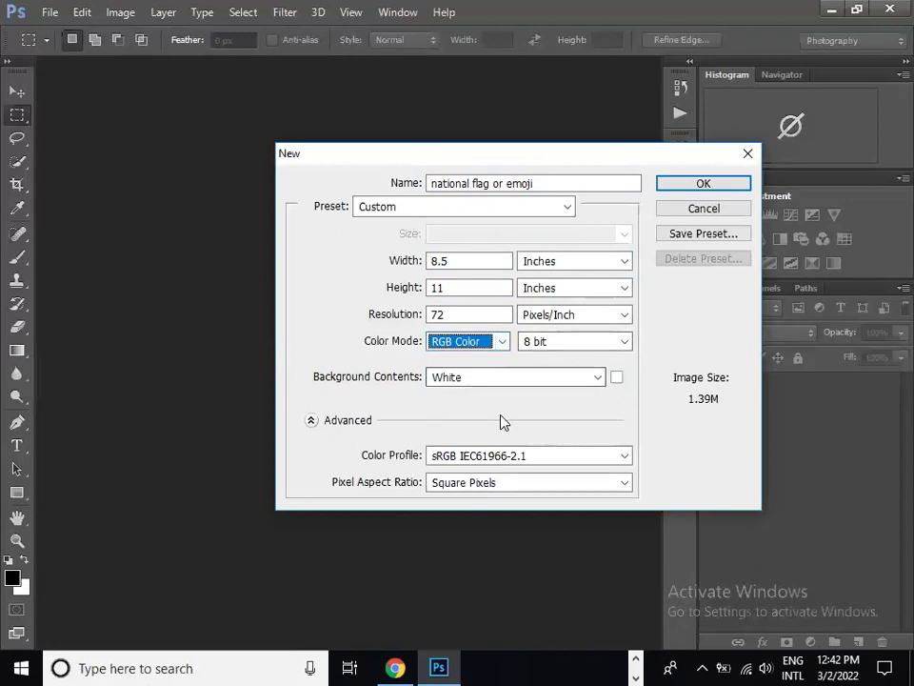
{"action": "left_click", "coordinate": [695, 185]}
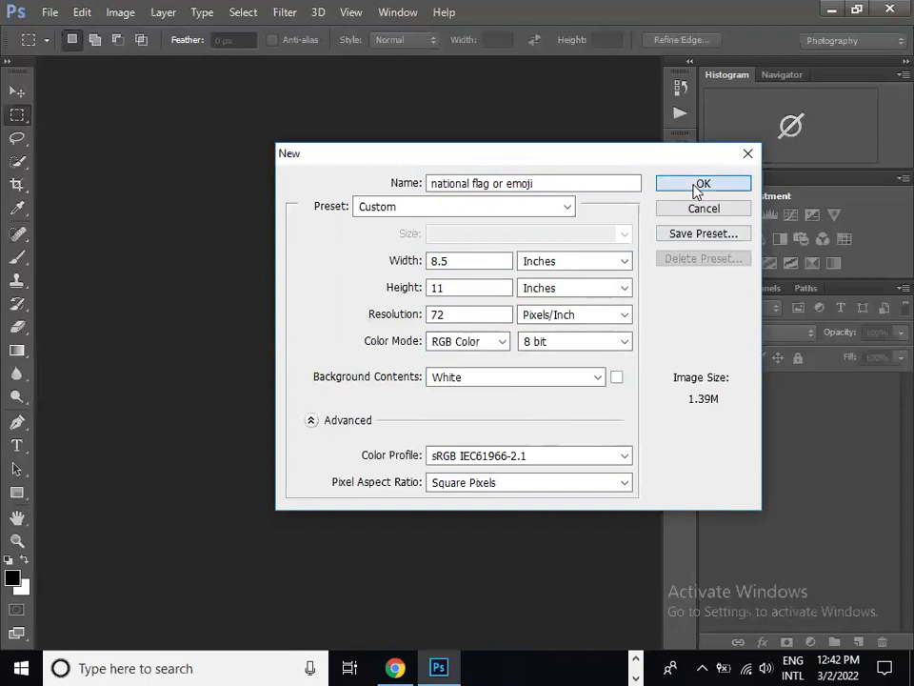
Widen the canvas window, pick the Rectangular Marquee Tool, and test then clear a selection.
{"action": "left_click_drag", "start_coordinate": [297, 67], "coordinate": [360, 93]}
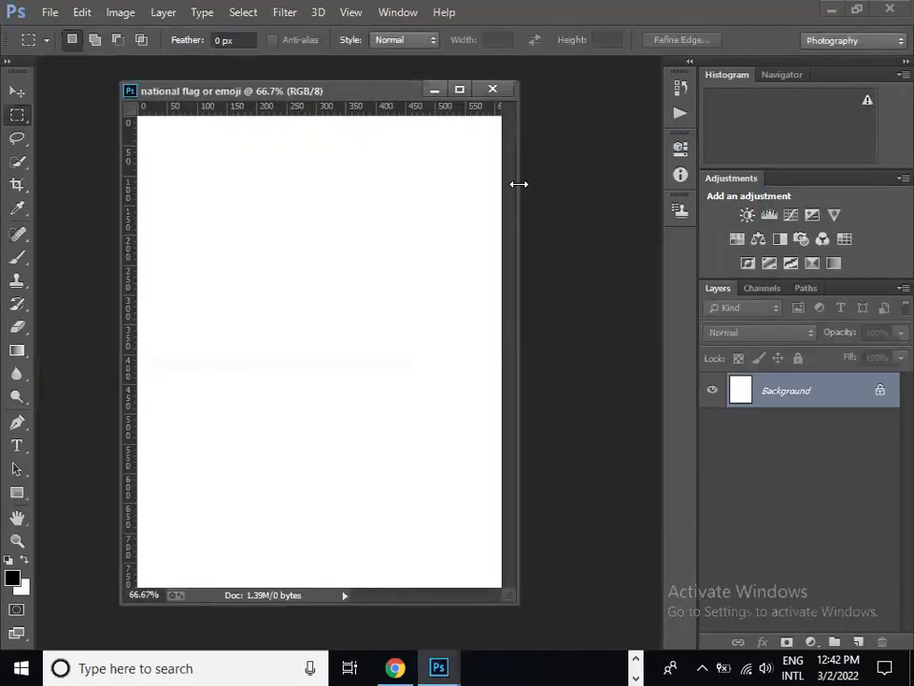
{"action": "mouse_move", "coordinate": [518, 195]}
{"action": "left_mouse_down"}
{"action": "mouse_move", "coordinate": [580, 202]}
{"action": "mouse_move", "coordinate": [534, 196]}
{"action": "left_mouse_up"}
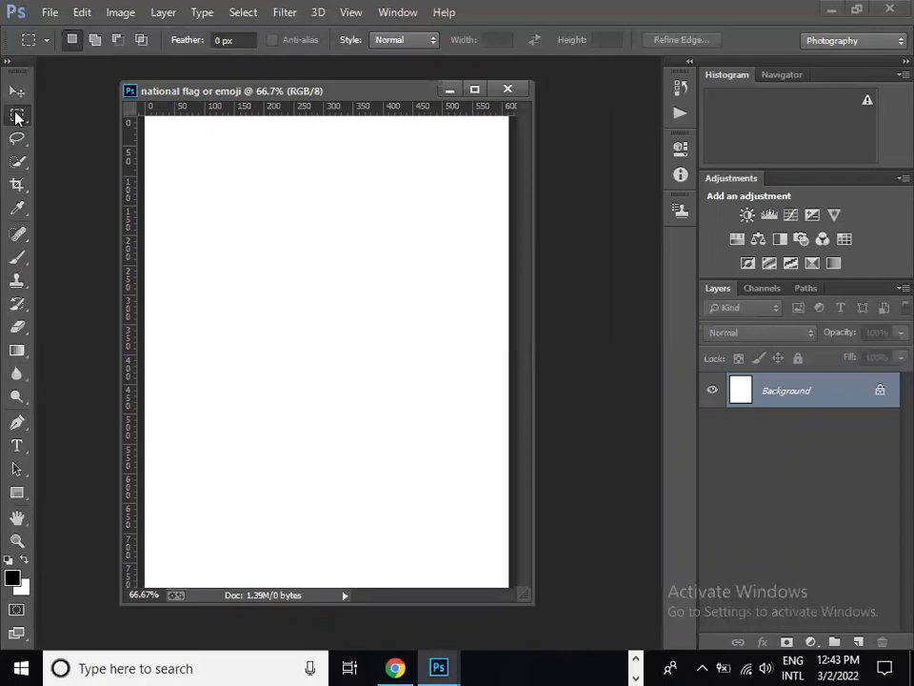
{"action": "right_click", "coordinate": [16, 118]}
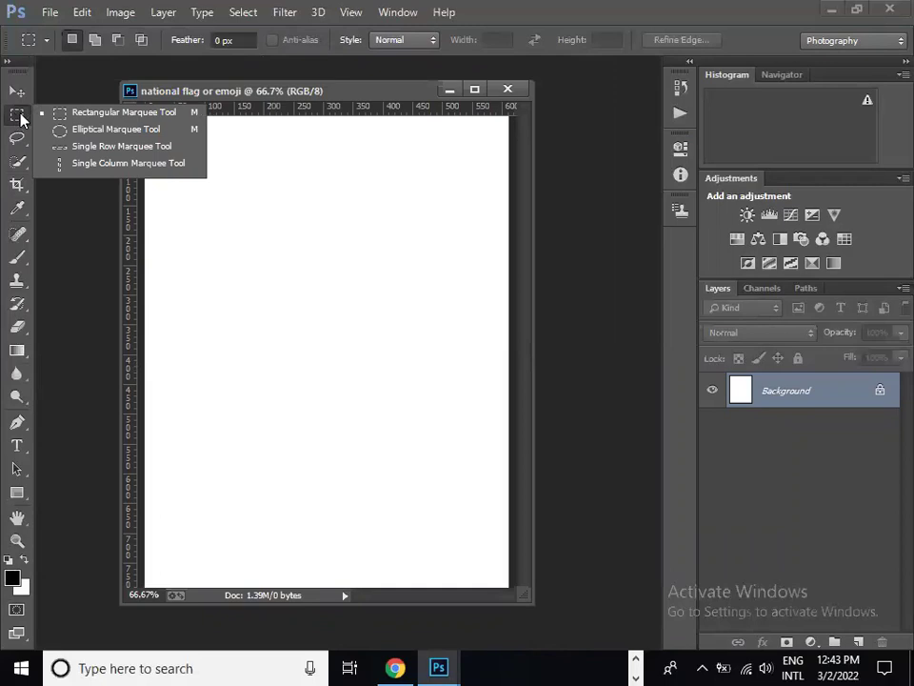
{"action": "left_click", "coordinate": [100, 114]}
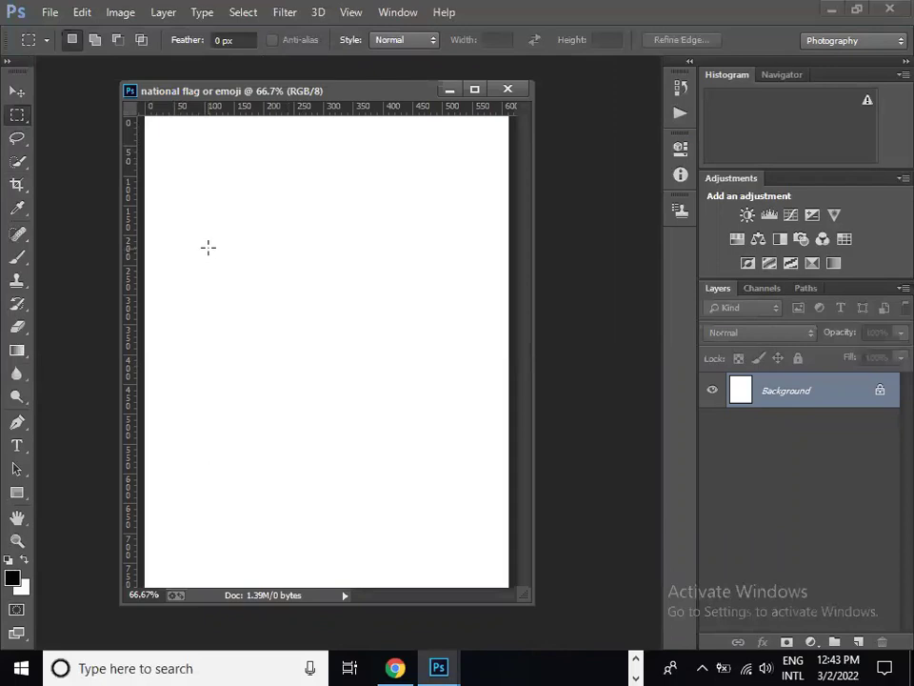
{"action": "left_click_drag", "start_coordinate": [208, 248], "coordinate": [426, 390]}
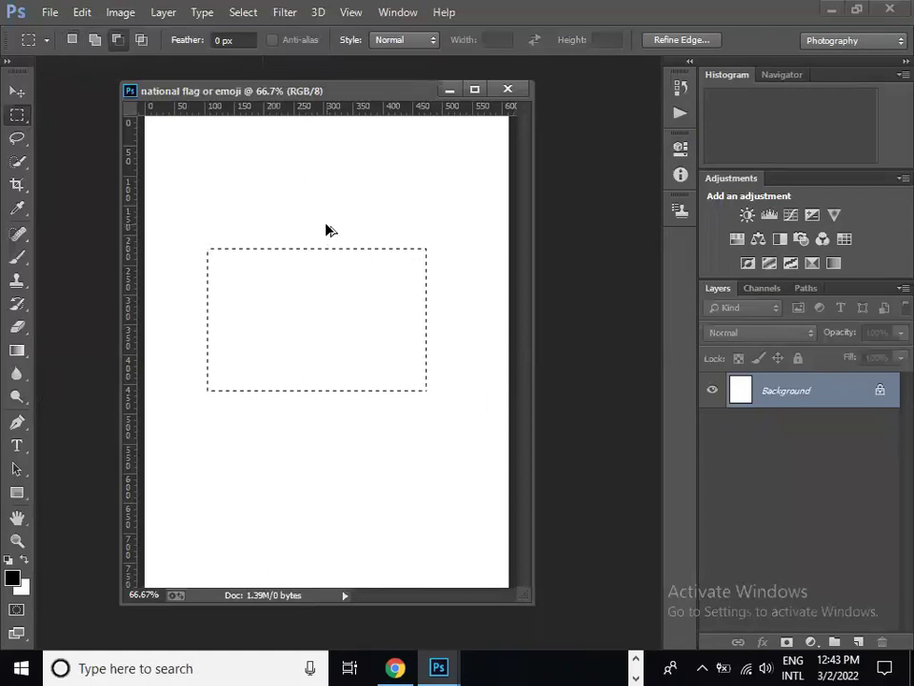
{"action": "key", "text": "ctrl+d"}
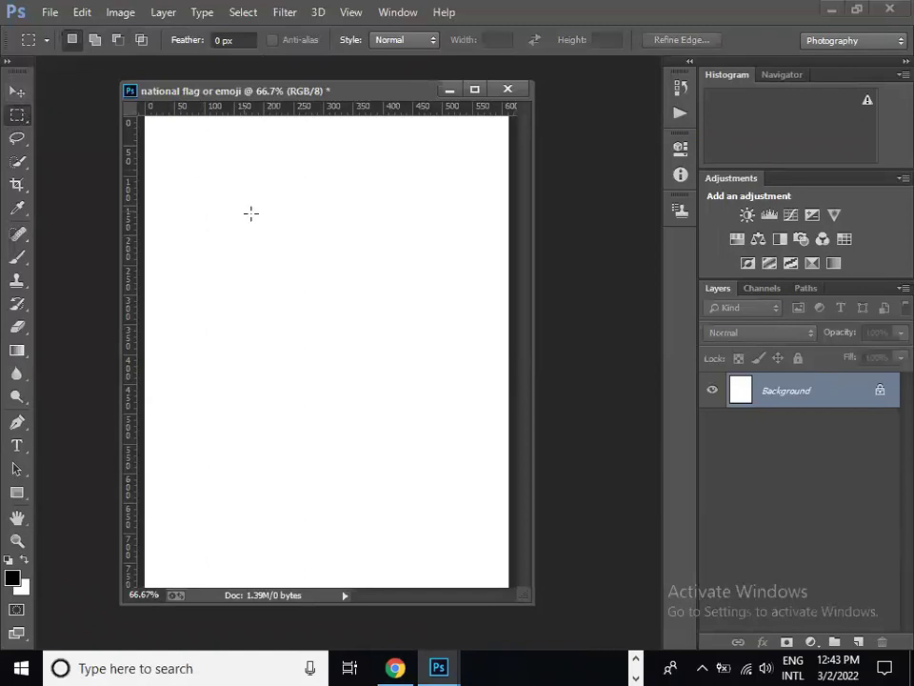
Drag a wide, flag-sized rectangular selection across the upper middle of the canvas.
{"action": "mouse_move", "coordinate": [193, 189]}
{"action": "left_mouse_down"}
{"action": "mouse_move", "coordinate": [440, 326]}
{"action": "mouse_move", "coordinate": [384, 326]}
{"action": "mouse_move", "coordinate": [408, 332]}
{"action": "mouse_move", "coordinate": [386, 388]}
{"action": "left_mouse_up"}
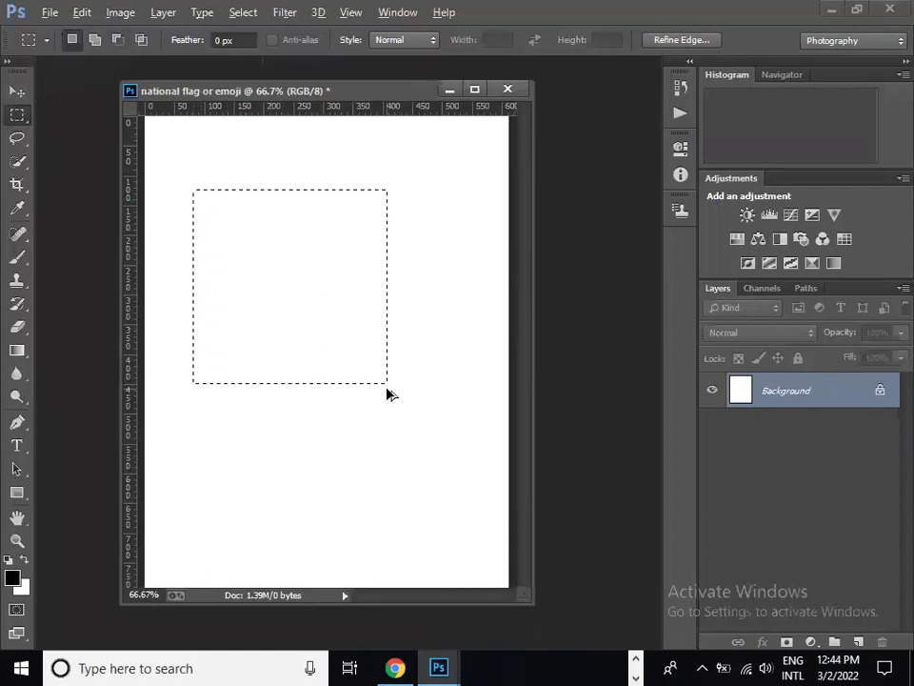
{"action": "left_click", "coordinate": [386, 388]}
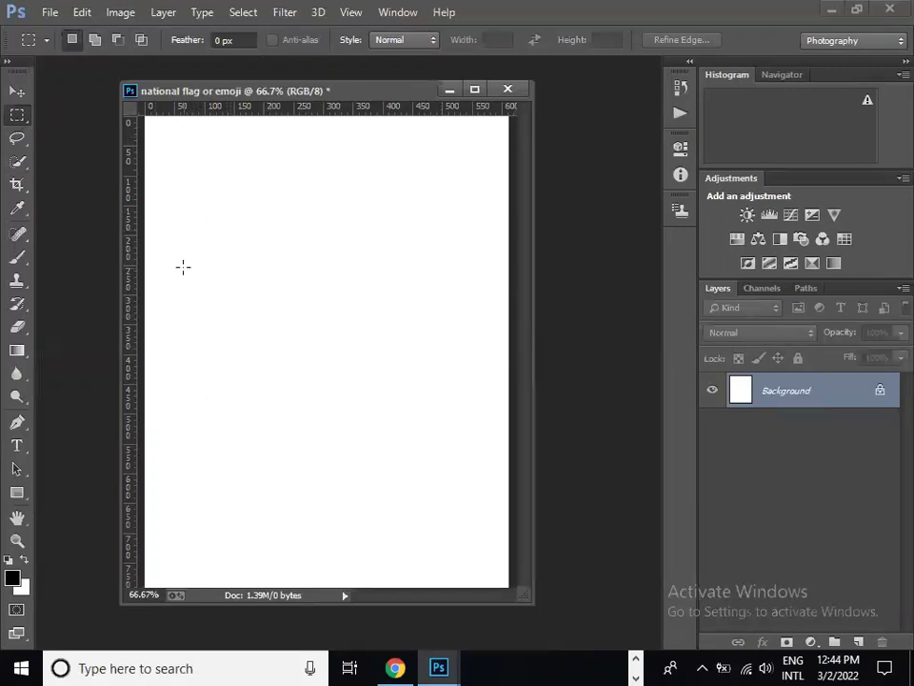
{"action": "left_click_drag", "start_coordinate": [186, 267], "coordinate": [416, 429]}
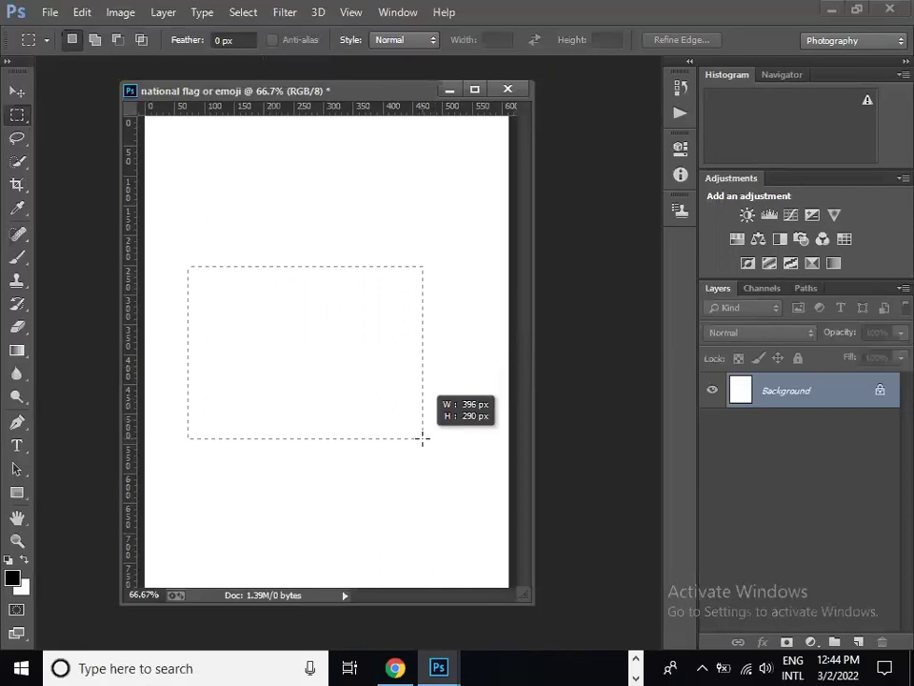
{"action": "left_click_drag", "start_coordinate": [416, 428], "coordinate": [437, 419]}
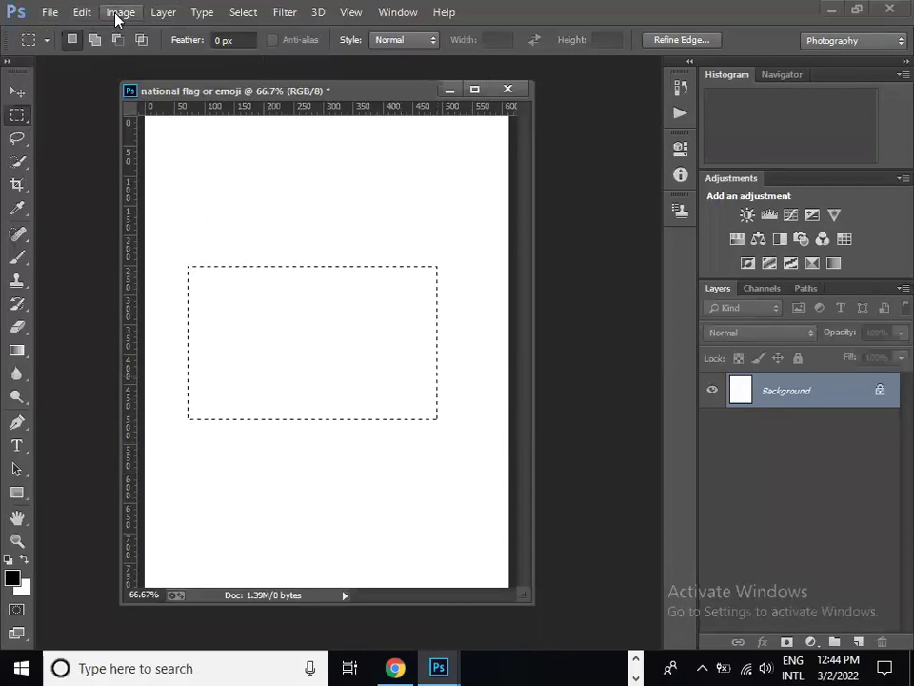
{"action": "left_click", "coordinate": [162, 12]}
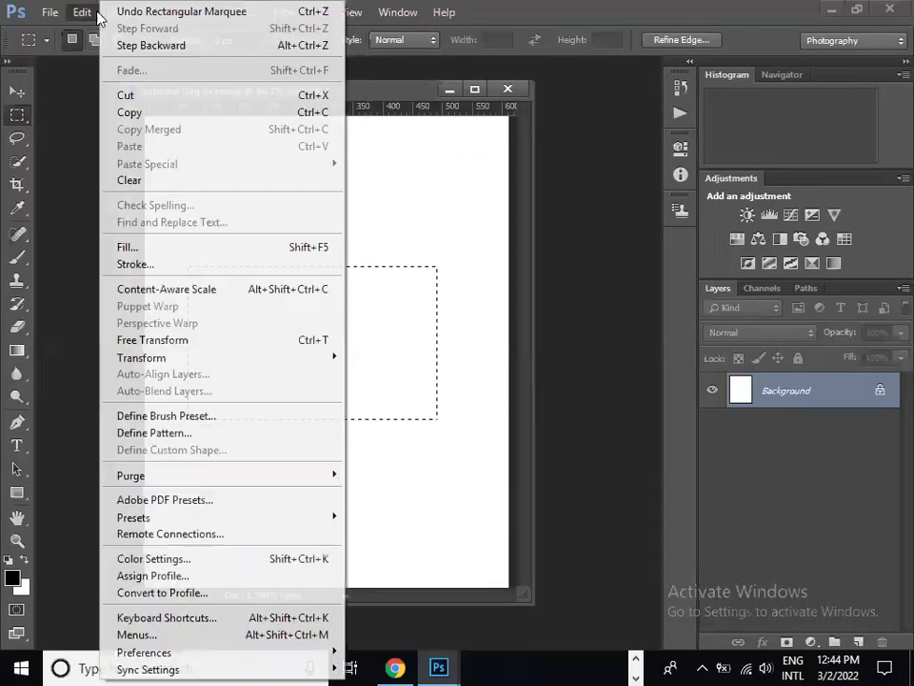
{"action": "mouse_move", "coordinate": [82, 12]}
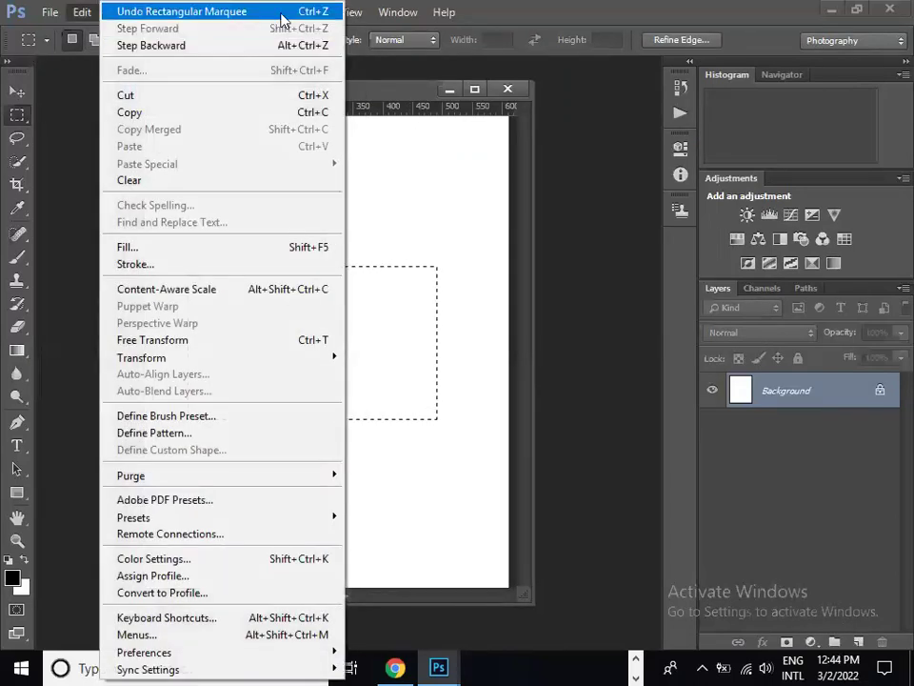
{"action": "left_click", "coordinate": [877, 639]}
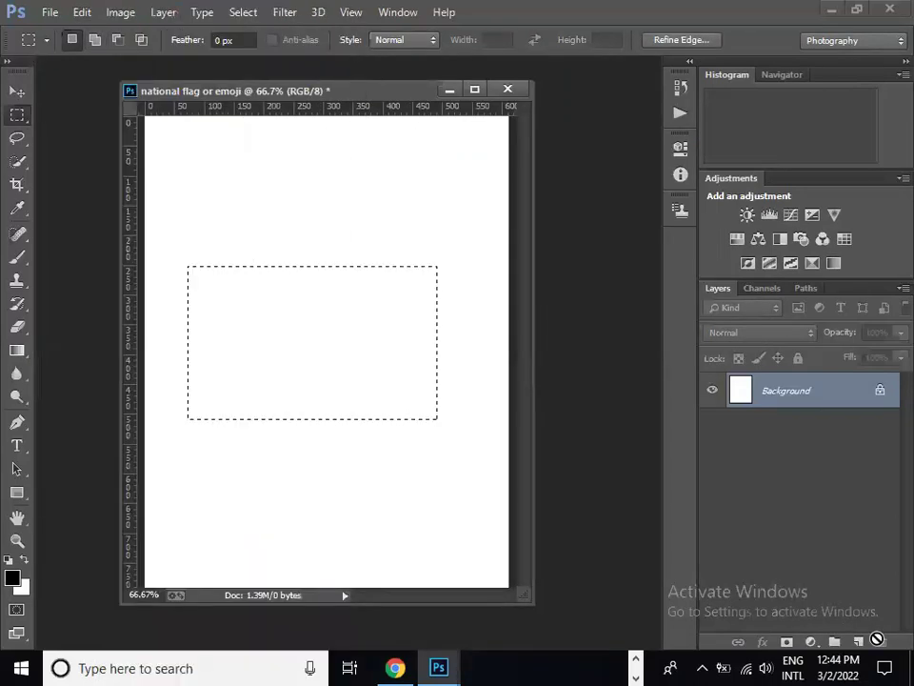
{"action": "left_click", "coordinate": [860, 641]}
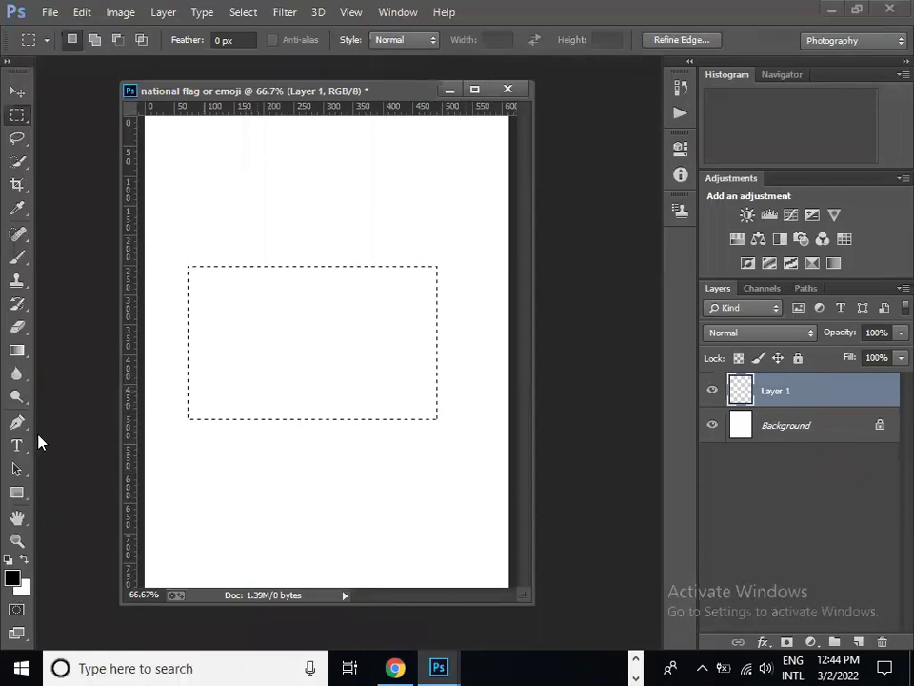
{"action": "left_click", "coordinate": [23, 590]}
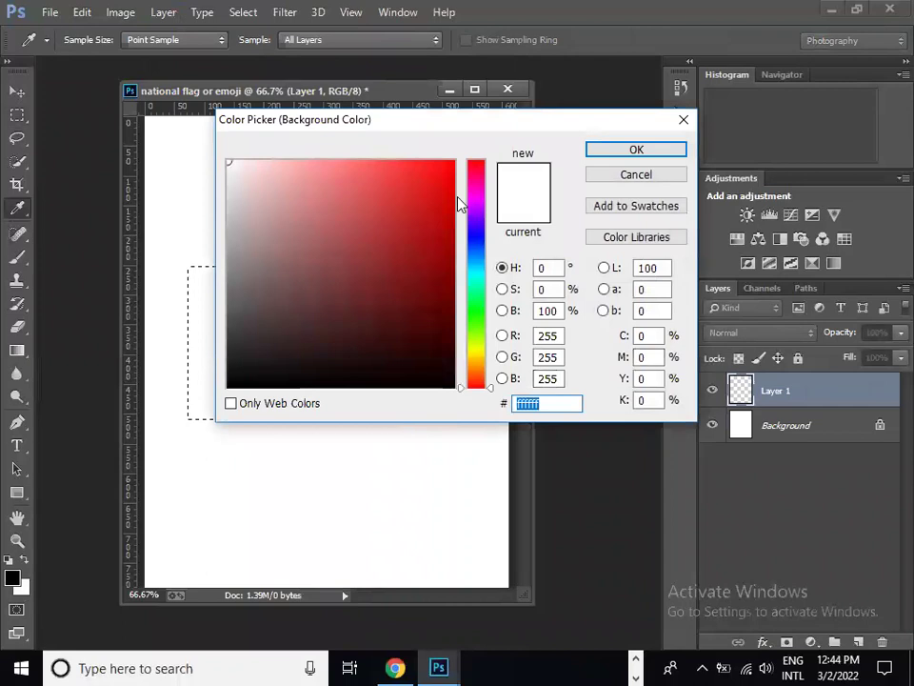
{"action": "left_click_drag", "start_coordinate": [527, 124], "coordinate": [623, 170]}
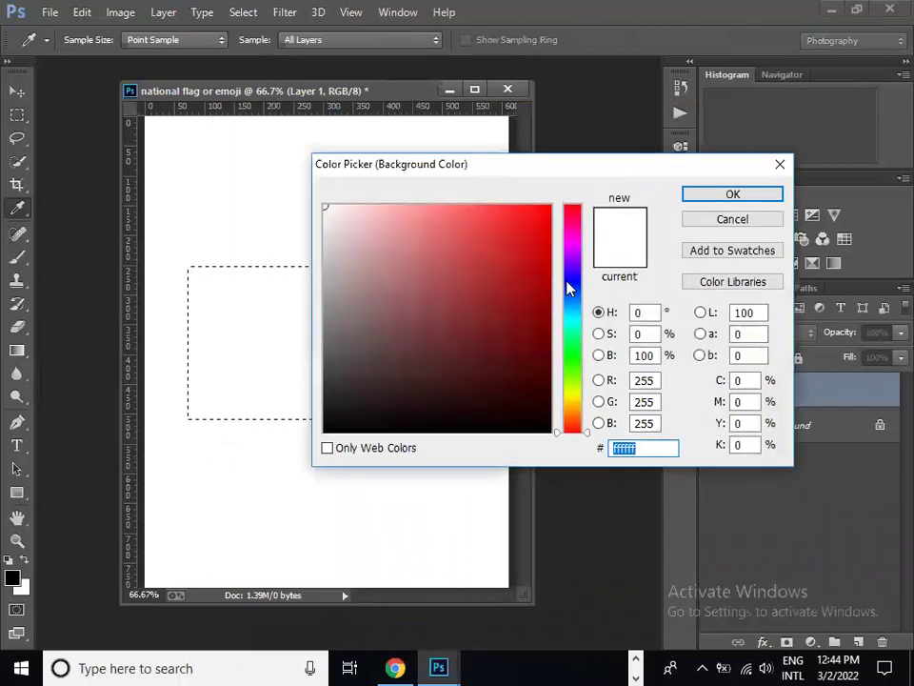
{"action": "left_click", "coordinate": [567, 282]}
{"action": "left_click", "coordinate": [573, 363]}
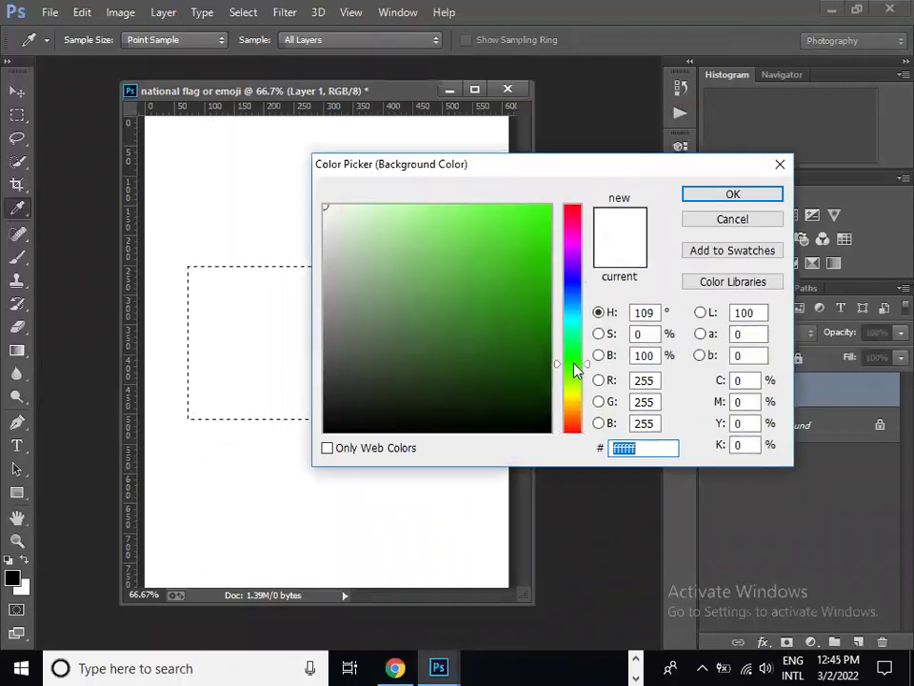
{"action": "left_click", "coordinate": [576, 360]}
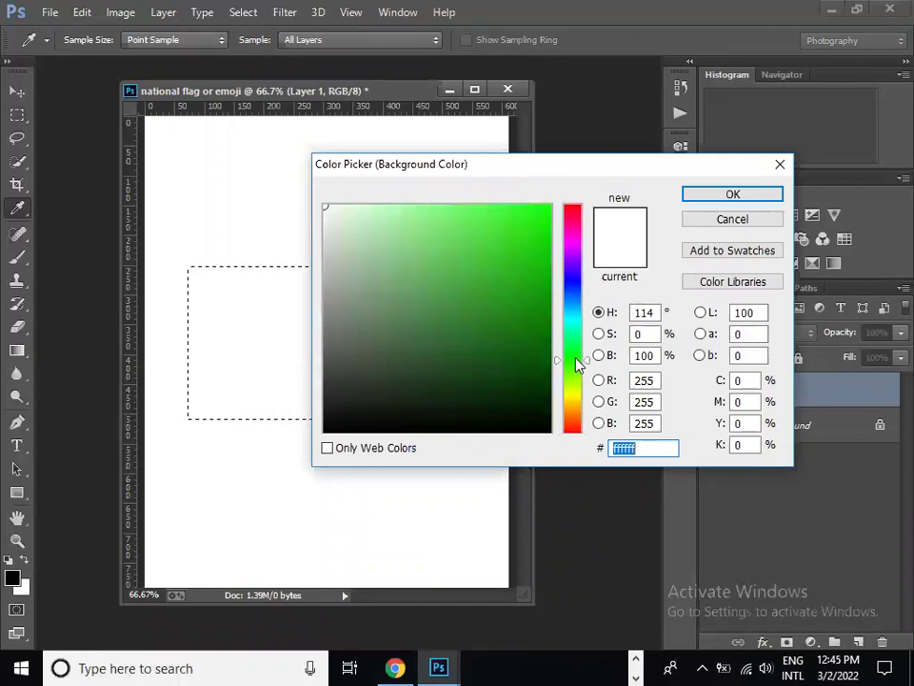
{"action": "left_click", "coordinate": [780, 164]}
{"action": "key", "text": "m"}
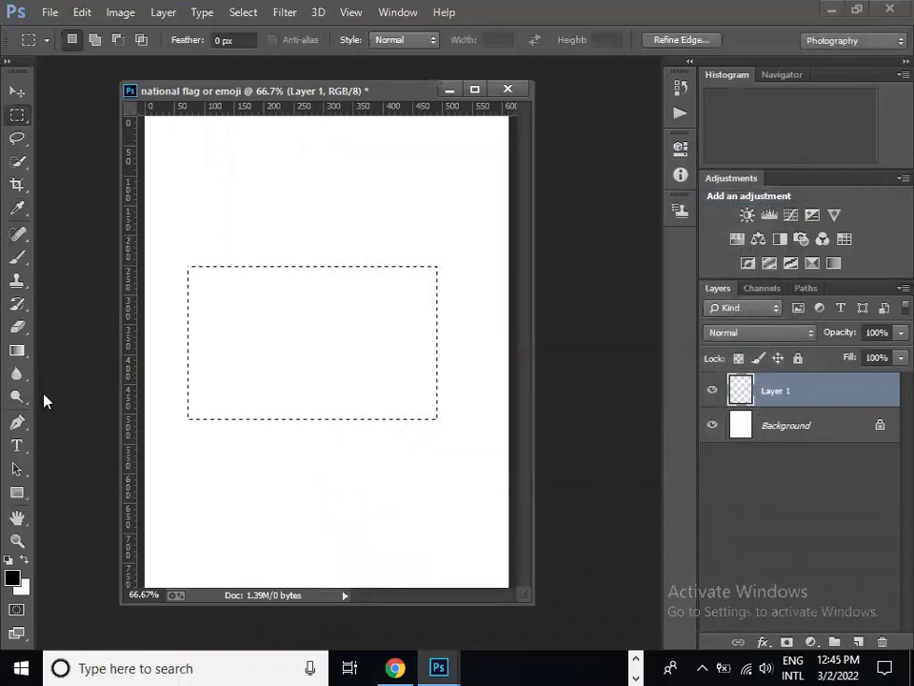
{"action": "left_click", "coordinate": [12, 578]}
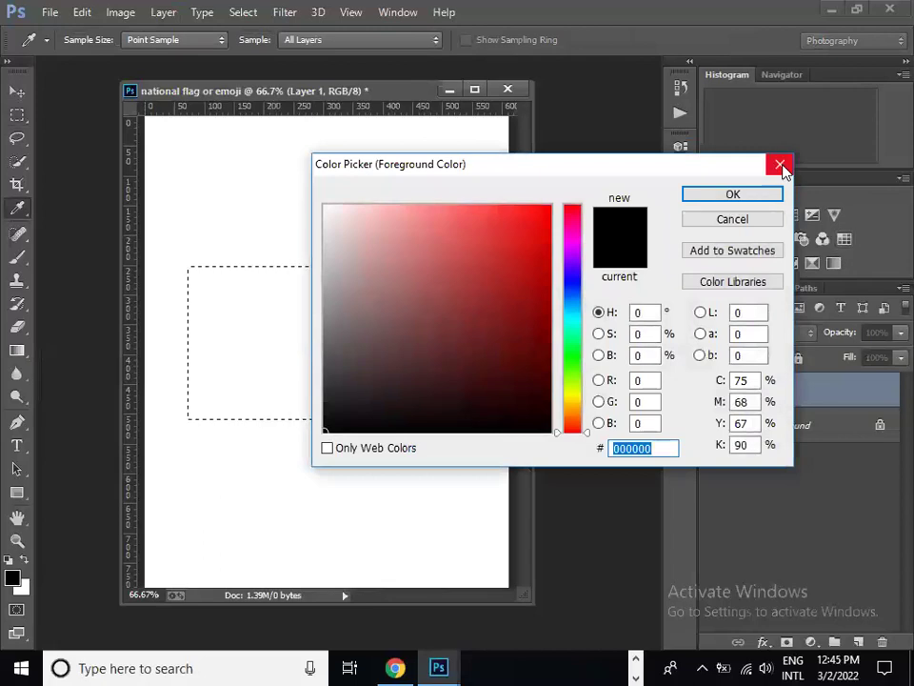
{"action": "left_click", "coordinate": [780, 165]}
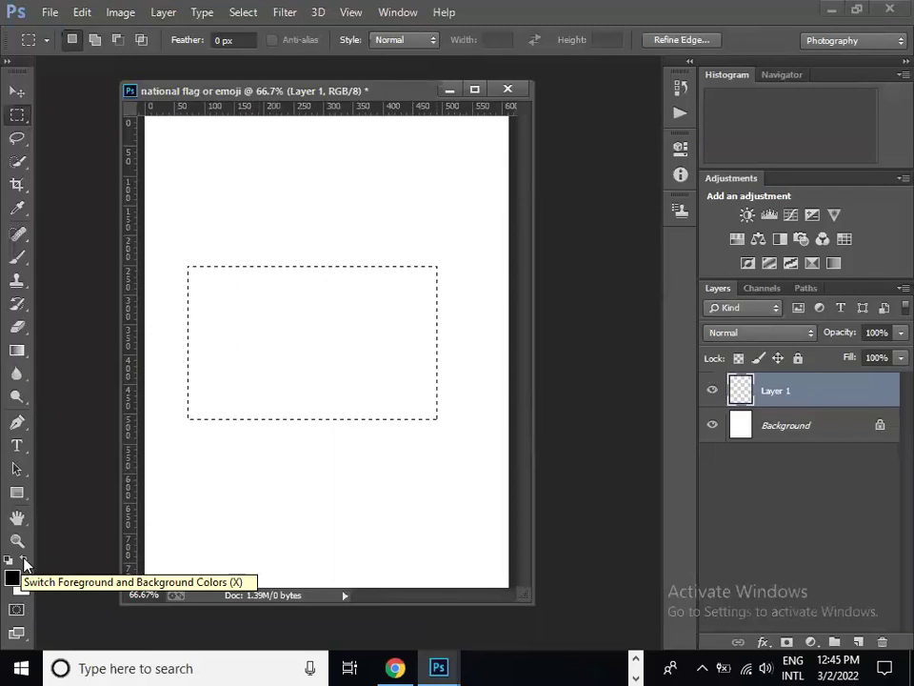
{"action": "left_click", "coordinate": [25, 565]}
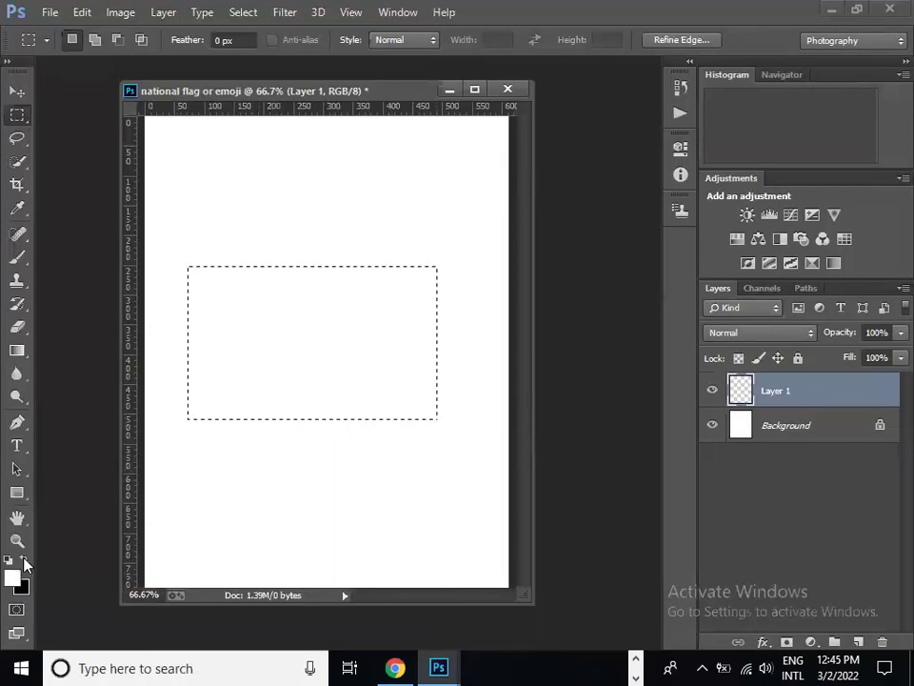
{"action": "left_click", "coordinate": [24, 565]}
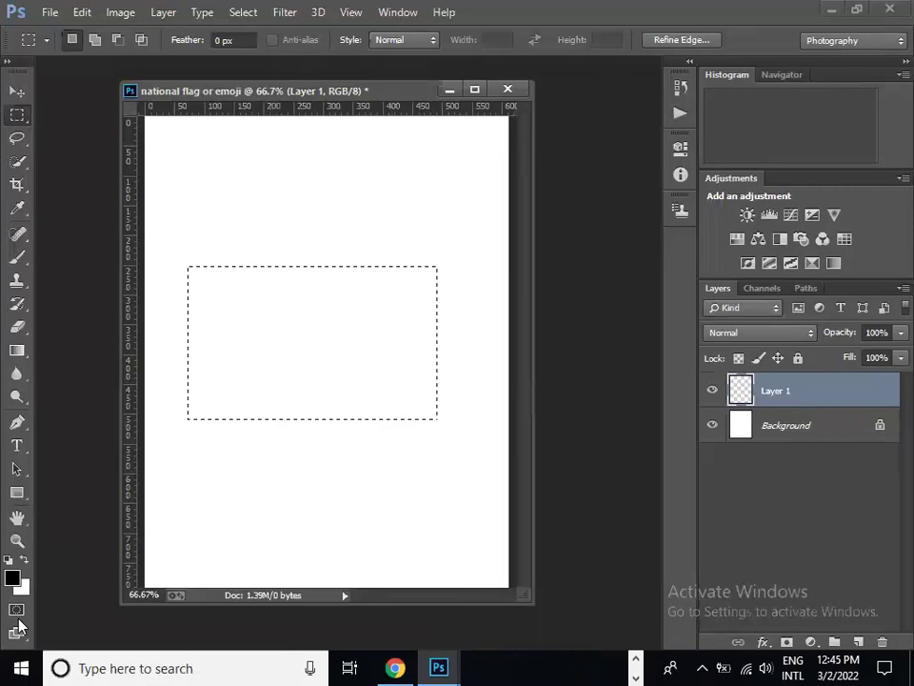
Set the foreground colour to medium green #059427 in the Color Picker.
{"action": "left_click", "coordinate": [12, 577]}
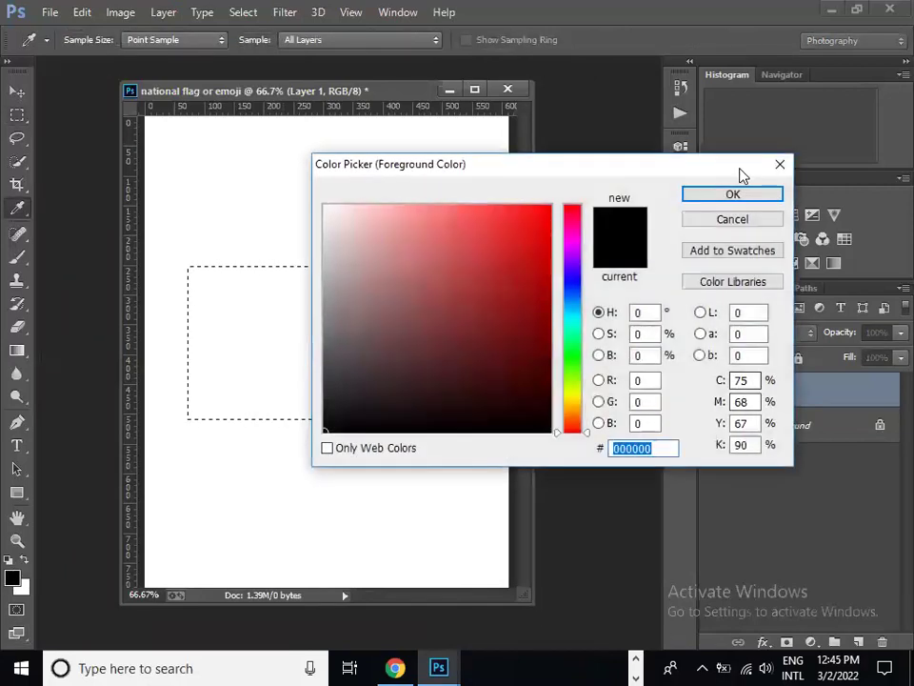
{"action": "left_click_drag", "start_coordinate": [652, 158], "coordinate": [736, 162]}
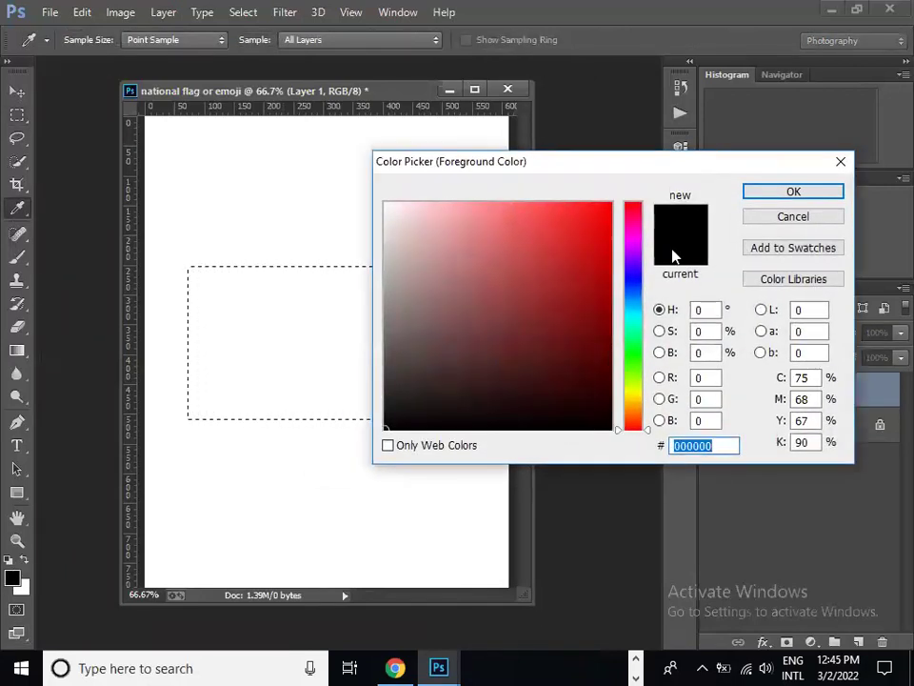
{"action": "left_click", "coordinate": [632, 353]}
{"action": "left_click", "coordinate": [593, 238]}
{"action": "left_click", "coordinate": [597, 290]}
{"action": "left_click", "coordinate": [606, 319]}
{"action": "mouse_move", "coordinate": [632, 347]}
{"action": "left_mouse_down"}
{"action": "mouse_move", "coordinate": [635, 335]}
{"action": "mouse_move", "coordinate": [638, 362]}
{"action": "left_mouse_up"}
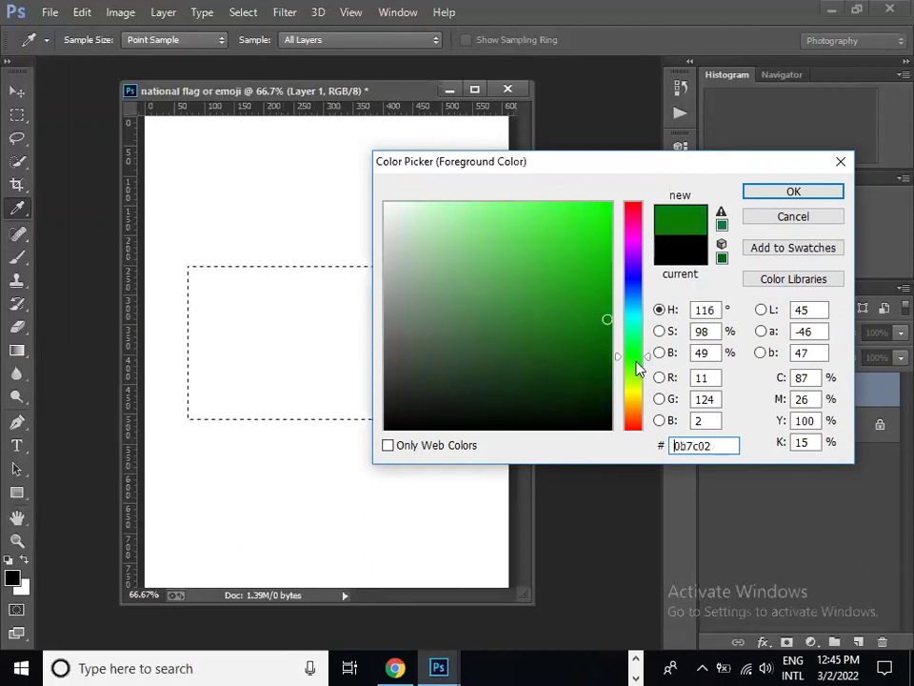
{"action": "left_click_drag", "start_coordinate": [636, 355], "coordinate": [636, 346]}
{"action": "left_click", "coordinate": [602, 281]}
{"action": "left_click", "coordinate": [601, 231]}
{"action": "left_click", "coordinate": [602, 298]}
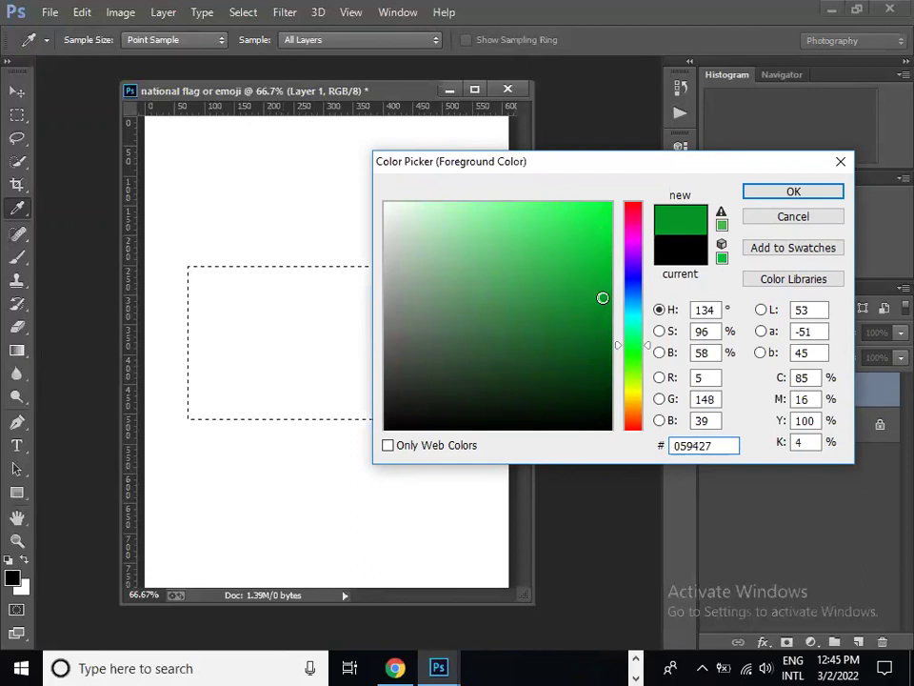
{"action": "left_click", "coordinate": [777, 192]}
{"action": "key", "text": "m"}
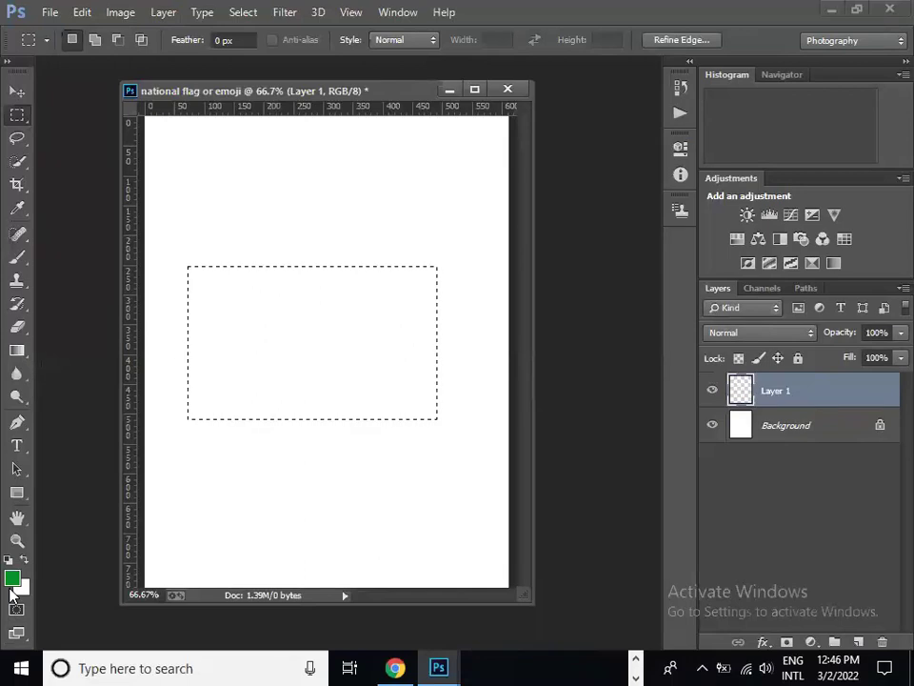
{"action": "key", "text": "alt+BackSpace"}
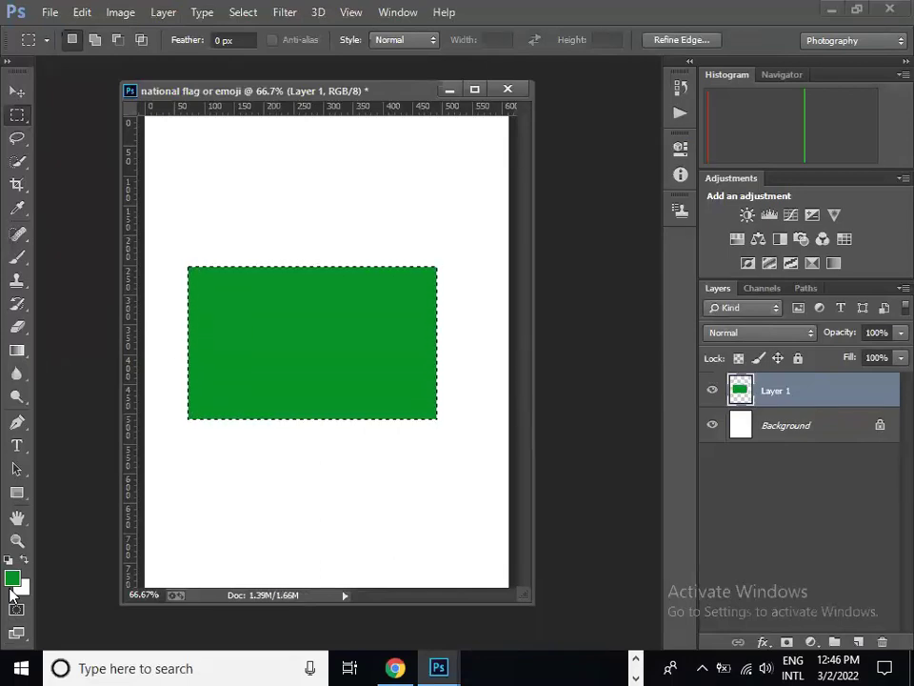
{"action": "key", "text": "Delete"}
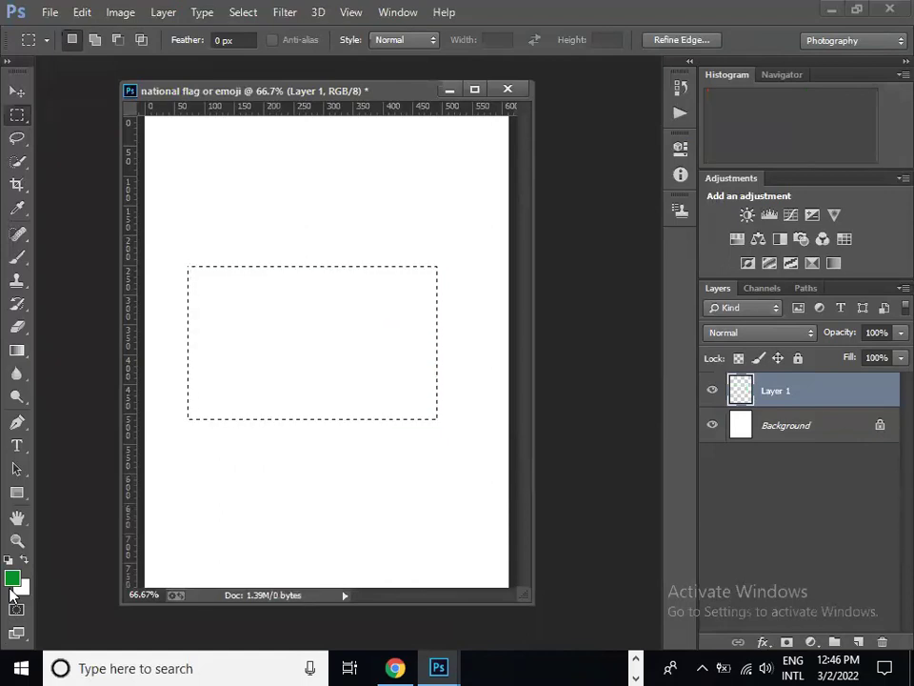
Switch the toolbar to a two-column layout.
{"action": "left_click", "coordinate": [25, 282]}
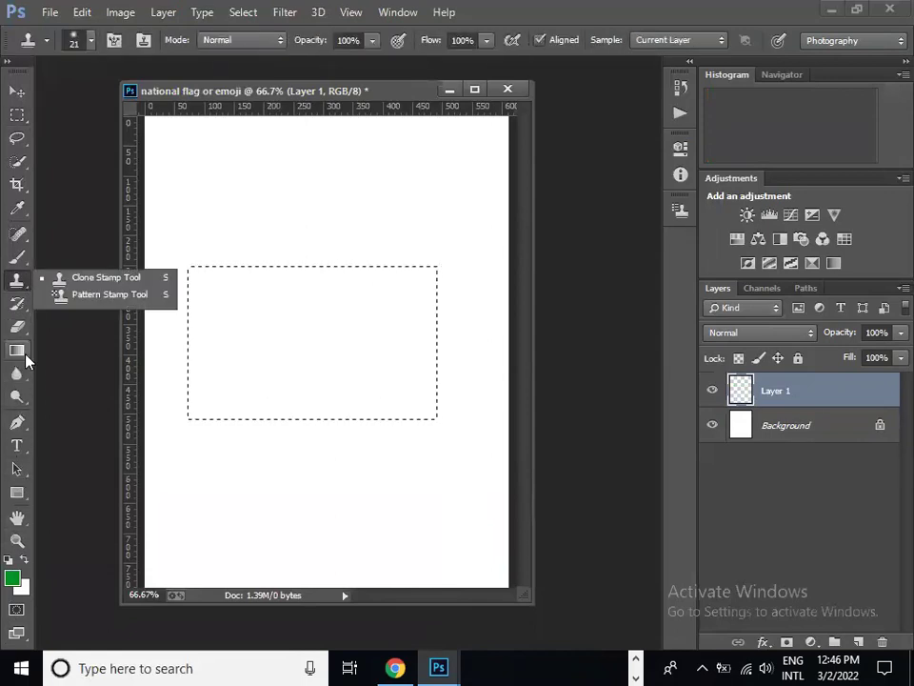
{"action": "left_click", "coordinate": [18, 498]}
{"action": "left_click", "coordinate": [18, 497]}
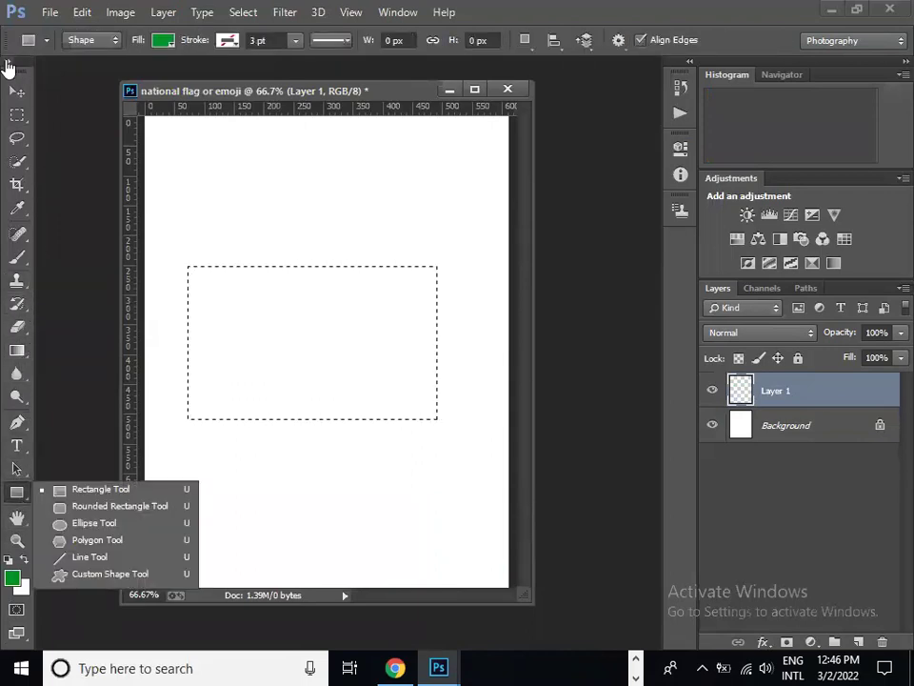
{"action": "left_click", "coordinate": [7, 63]}
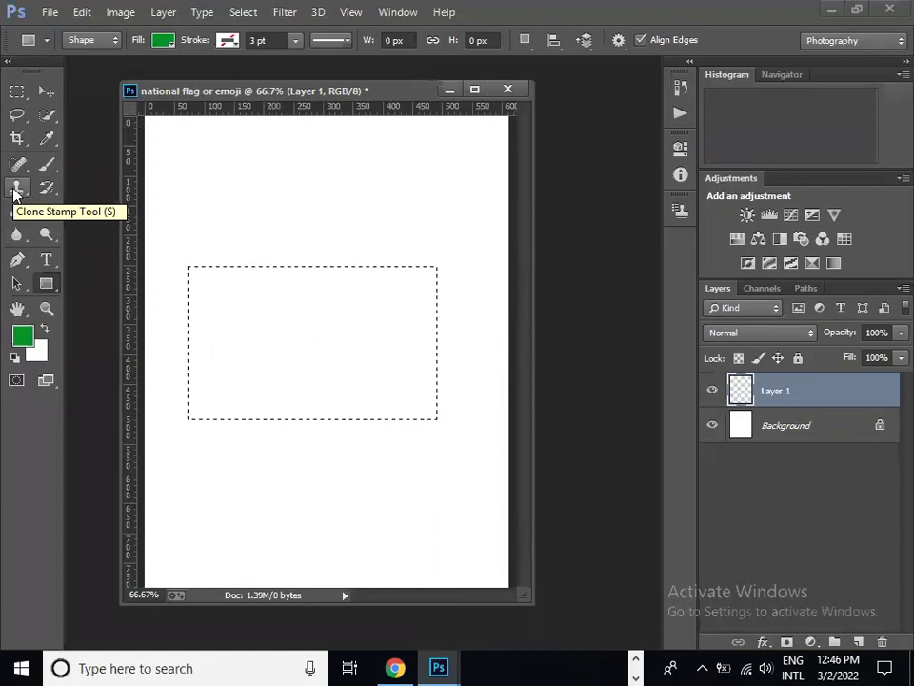
Browse the tool flyouts and select the Brush tool.
{"action": "left_click", "coordinate": [13, 193]}
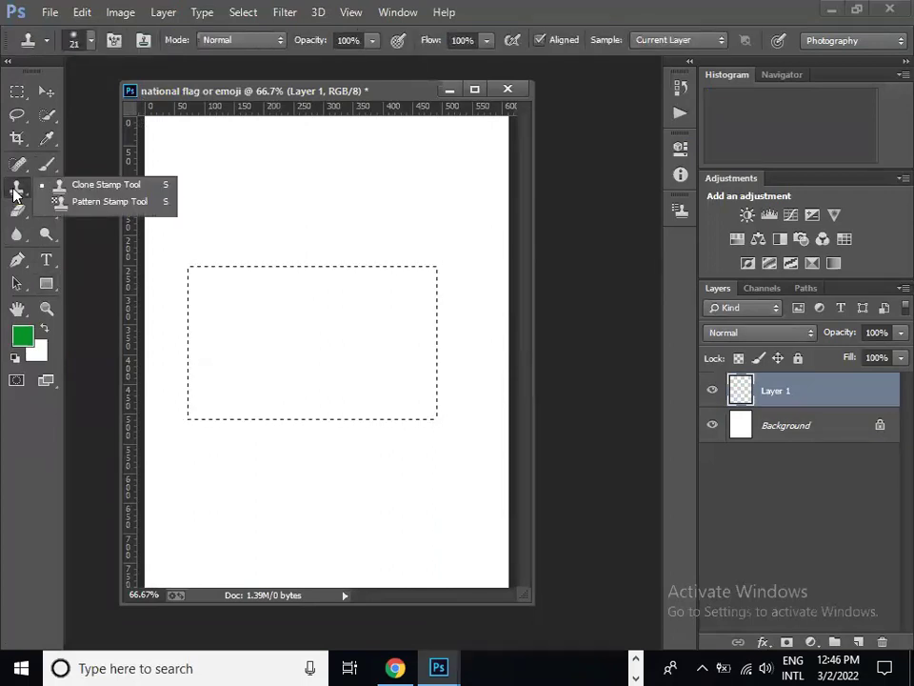
{"action": "left_click", "coordinate": [76, 145]}
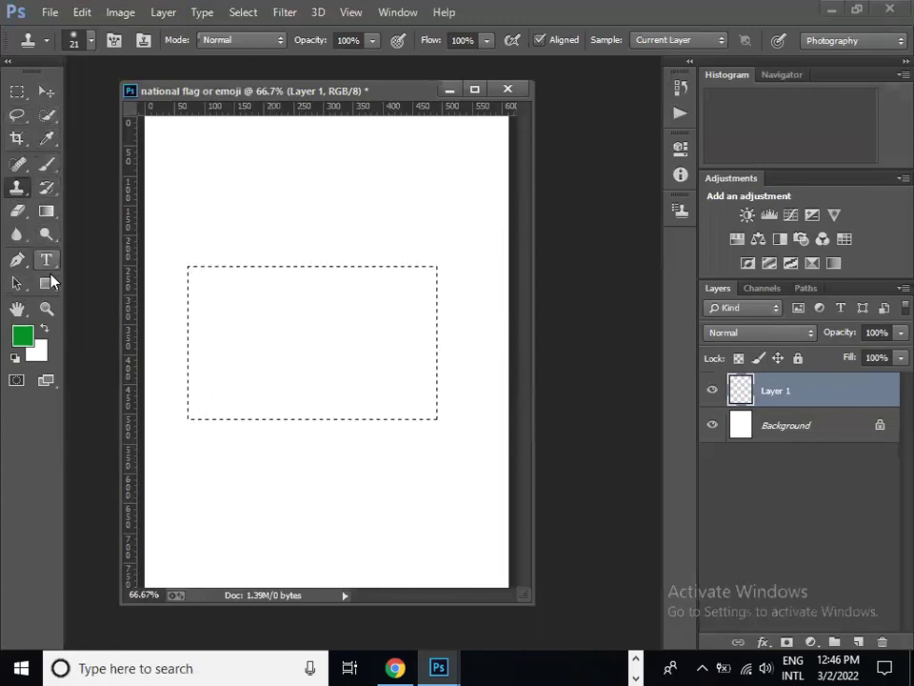
{"action": "left_click", "coordinate": [17, 283]}
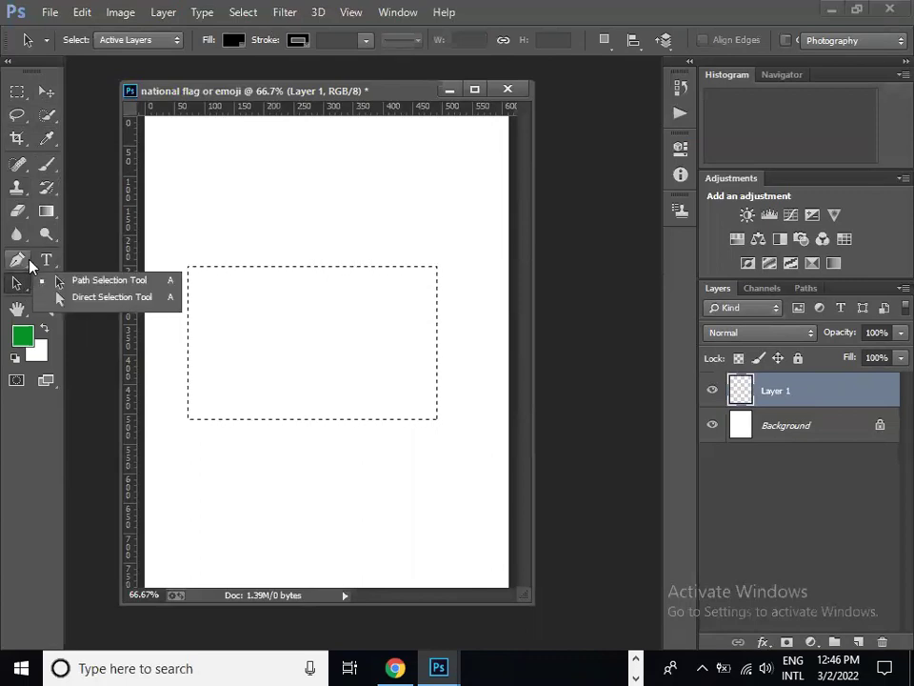
{"action": "left_click", "coordinate": [28, 266]}
{"action": "left_click", "coordinate": [27, 260]}
{"action": "right_click", "coordinate": [28, 266]}
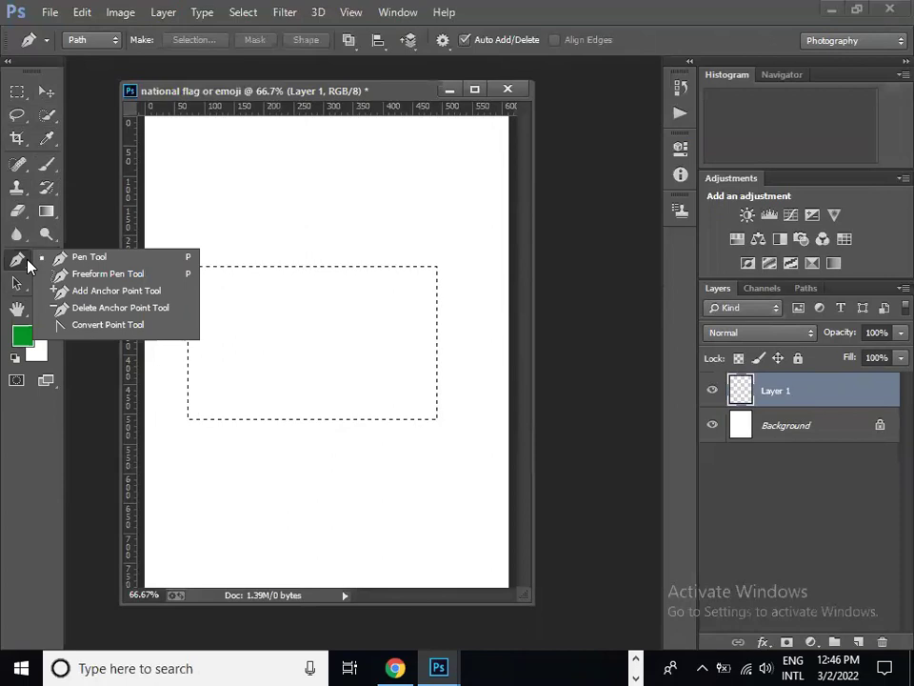
{"action": "left_click", "coordinate": [26, 220]}
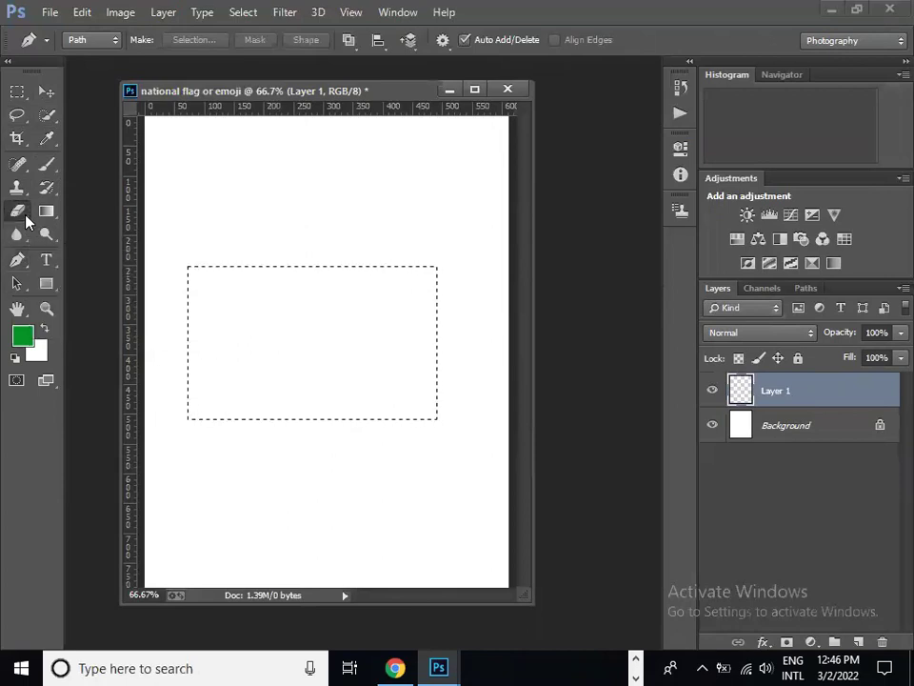
{"action": "right_click", "coordinate": [26, 221]}
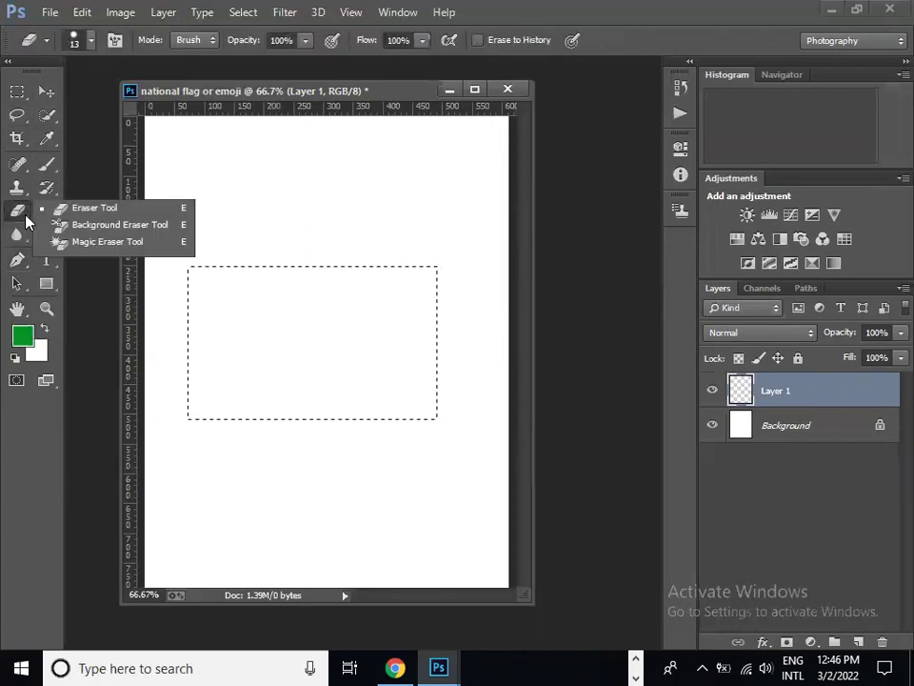
{"action": "left_click", "coordinate": [58, 167]}
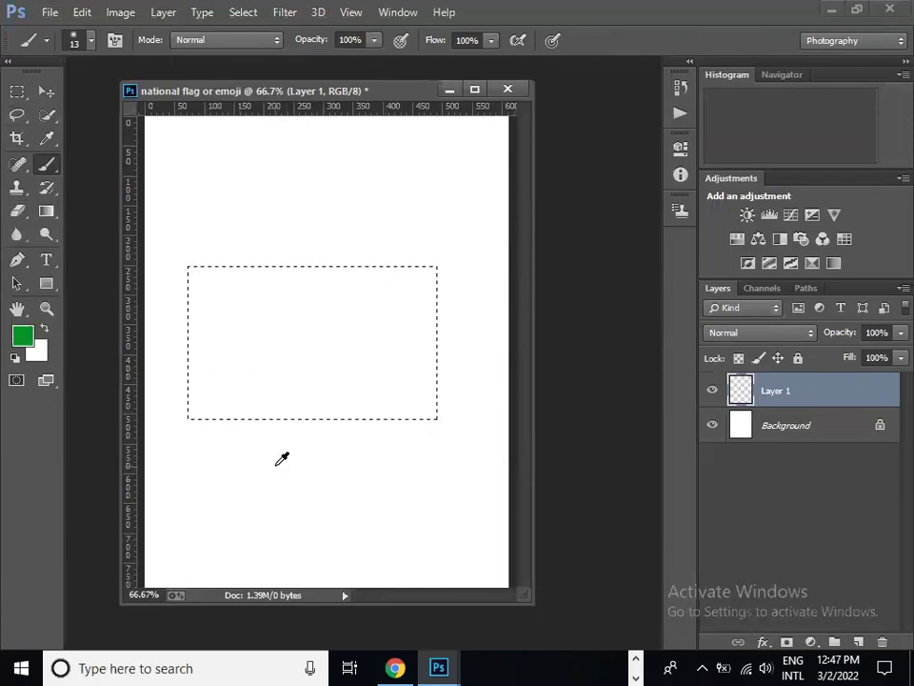
Fill the rectangle with the green foreground using Alt+Backspace, then deselect it.
{"action": "key", "text": "alt+BackSpace"}
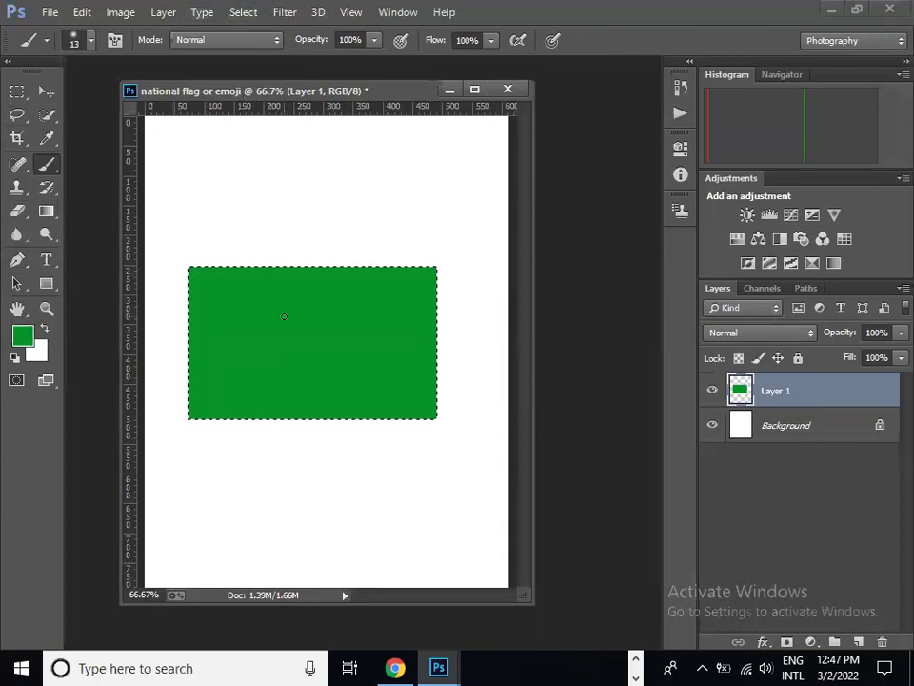
{"action": "left_click", "coordinate": [244, 12]}
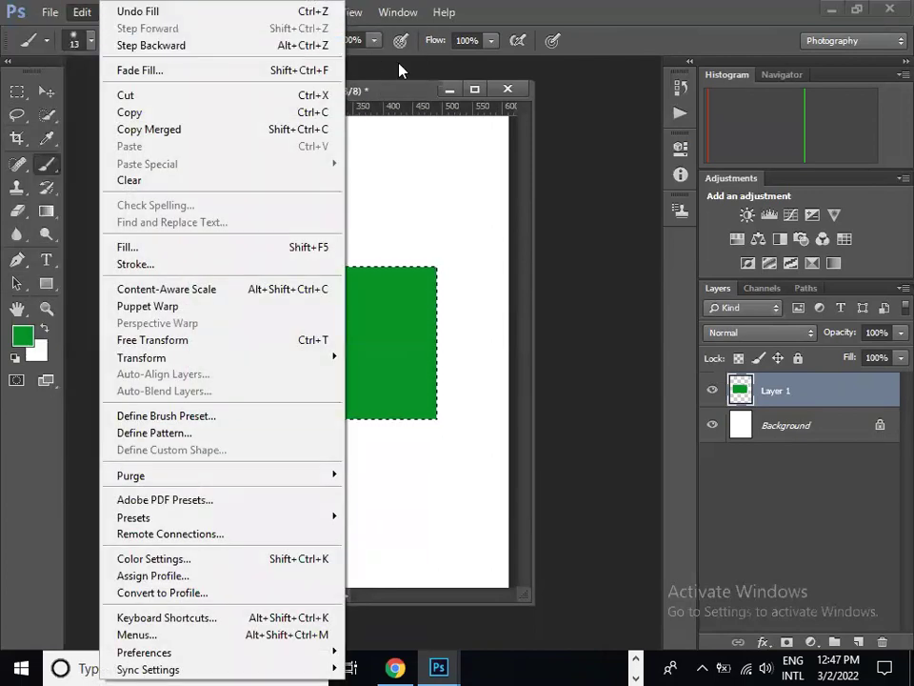
{"action": "key", "text": "Escape"}
{"action": "key", "text": "Right"}
{"action": "key", "text": "Right"}
{"action": "key", "text": "Right"}
{"action": "key", "text": "Right"}
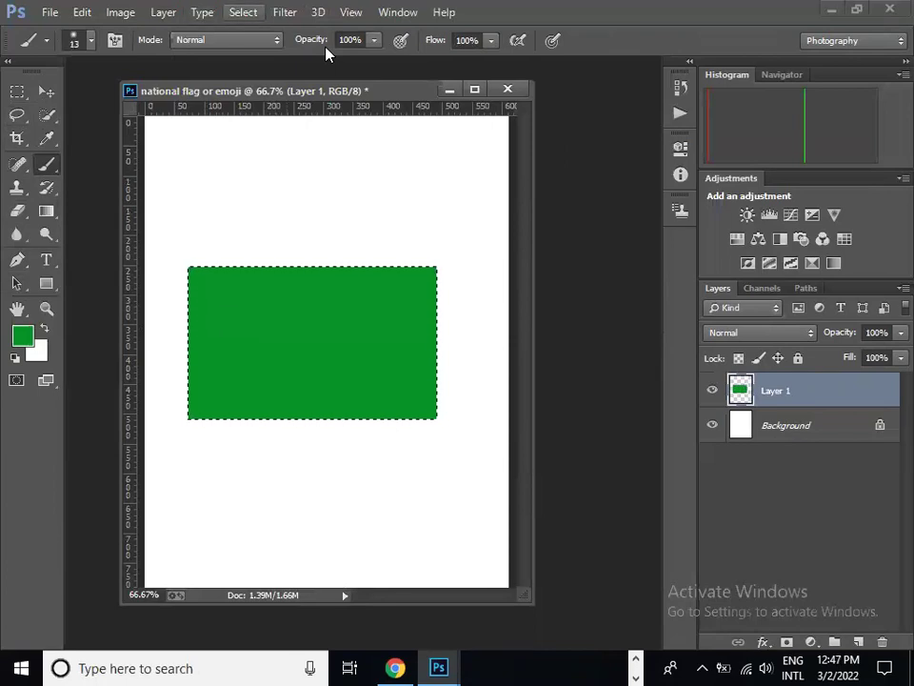
{"action": "key", "text": "Down"}
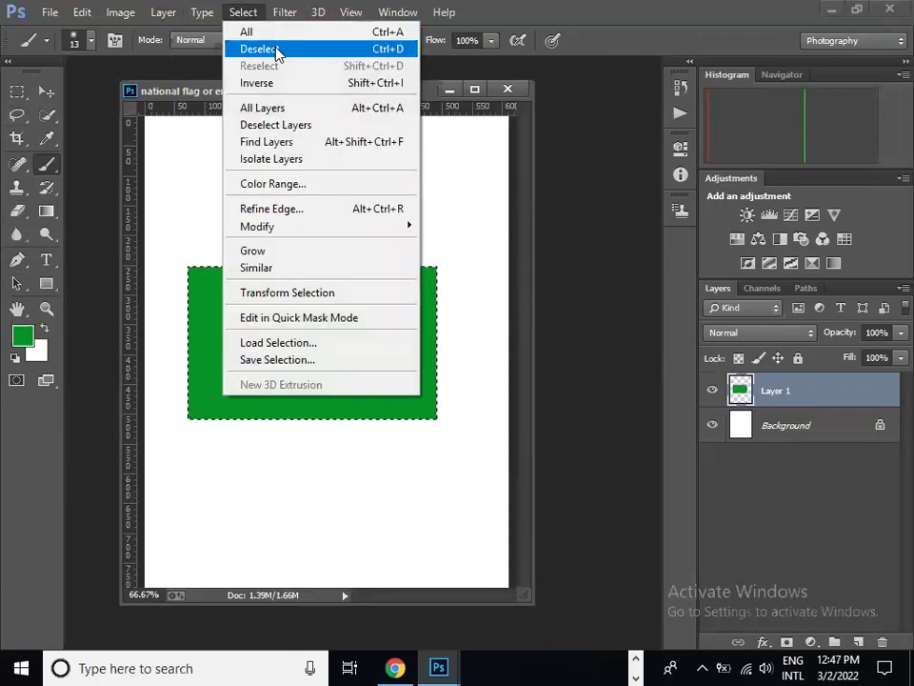
{"action": "left_click", "coordinate": [280, 49]}
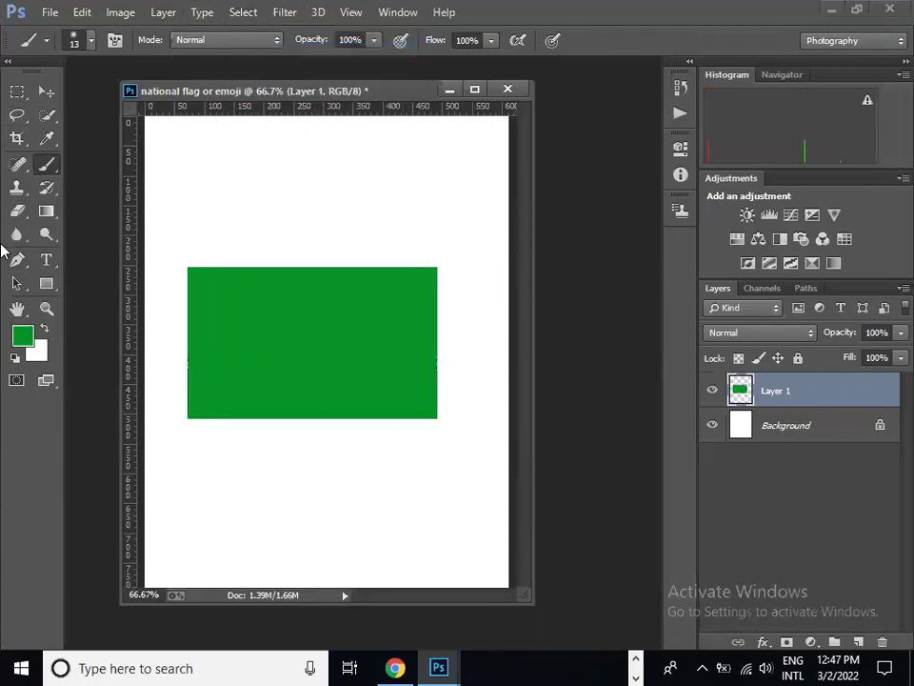
{"action": "left_click", "coordinate": [46, 91]}
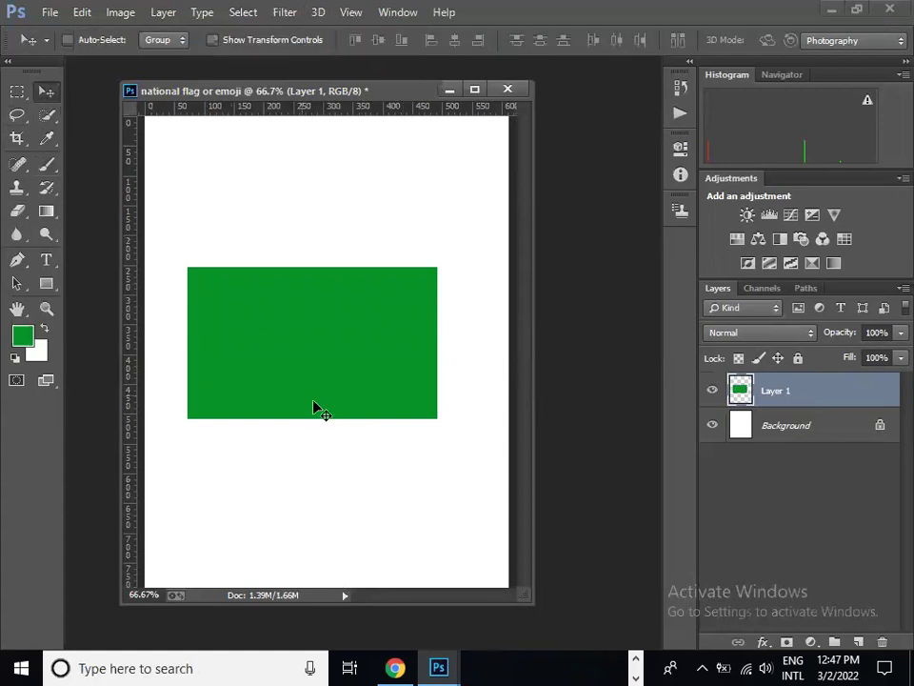
{"action": "left_click_drag", "start_coordinate": [403, 422], "coordinate": [331, 392]}
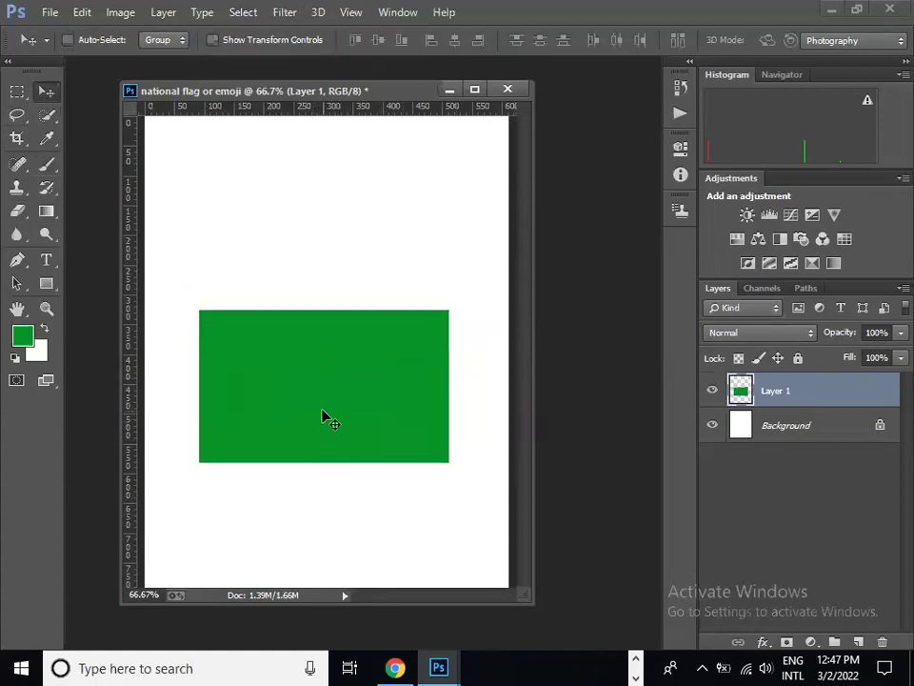
{"action": "left_click", "coordinate": [50, 191]}
{"action": "right_click", "coordinate": [53, 194]}
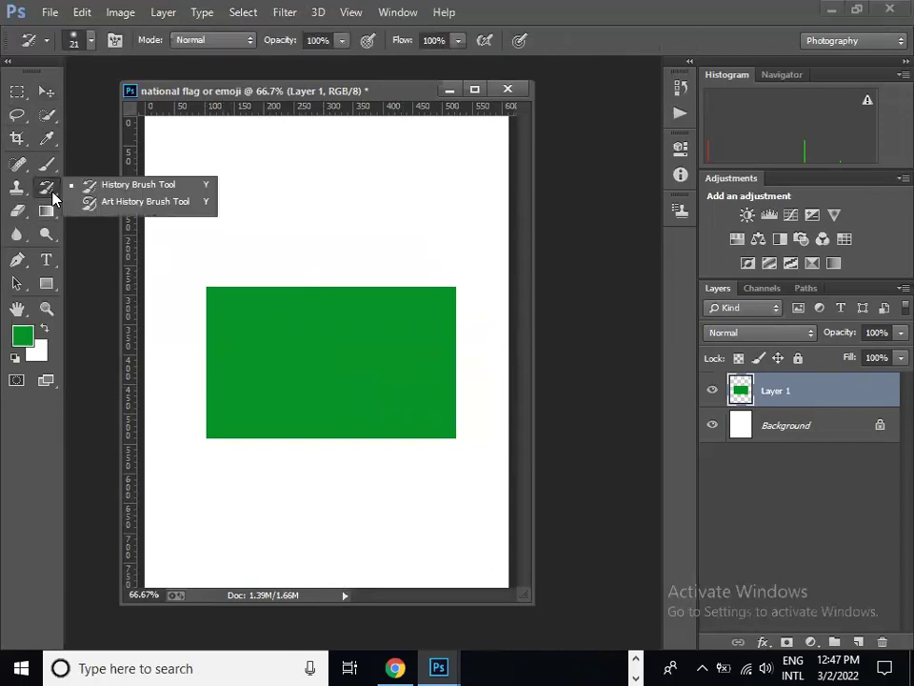
{"action": "left_click", "coordinate": [52, 197]}
{"action": "left_click", "coordinate": [50, 173]}
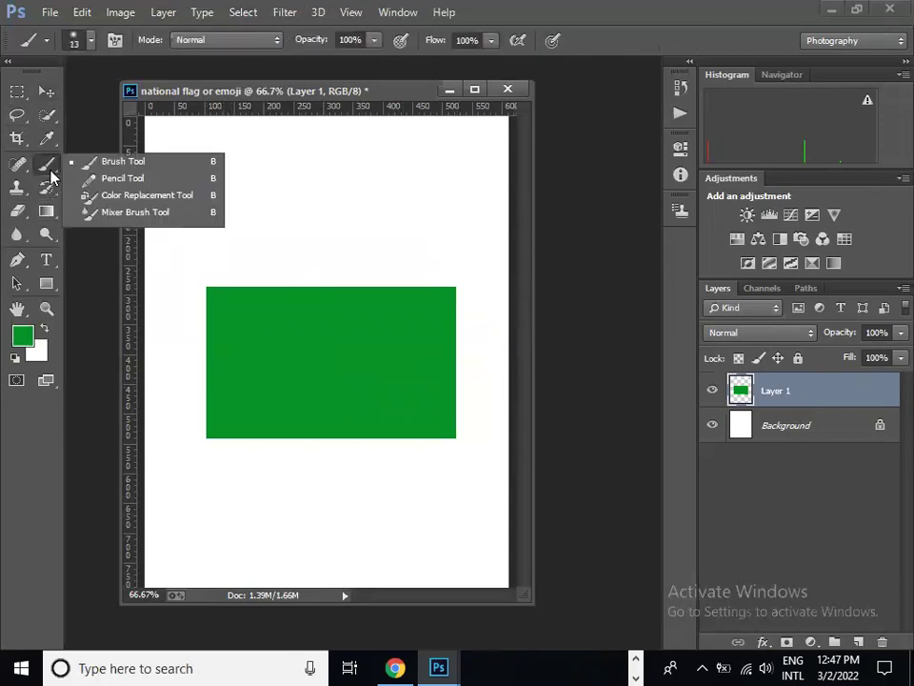
{"action": "left_click", "coordinate": [47, 138]}
{"action": "right_click", "coordinate": [53, 135]}
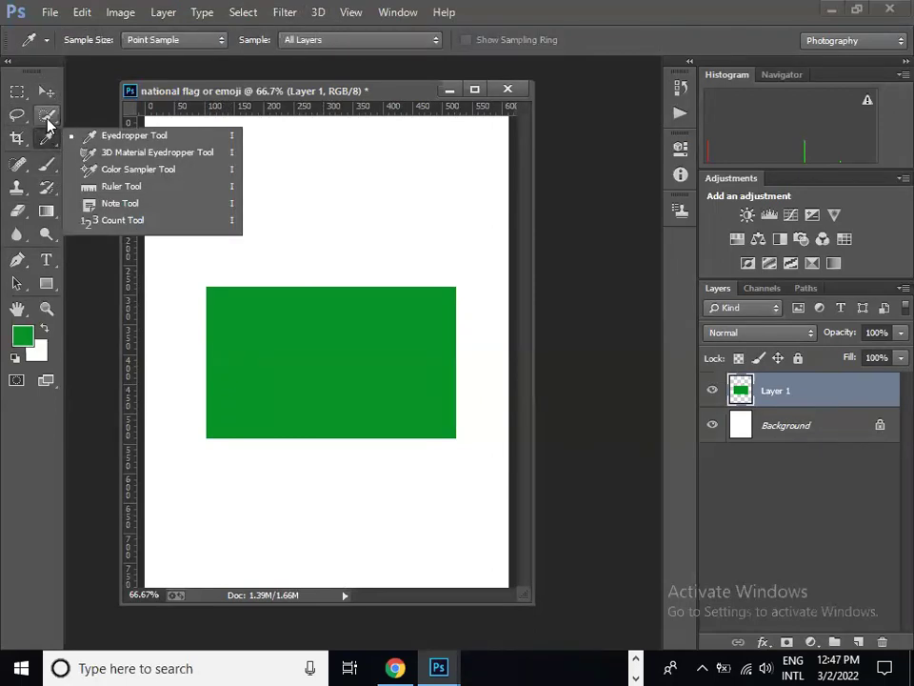
{"action": "left_click", "coordinate": [49, 116]}
{"action": "right_click", "coordinate": [50, 116]}
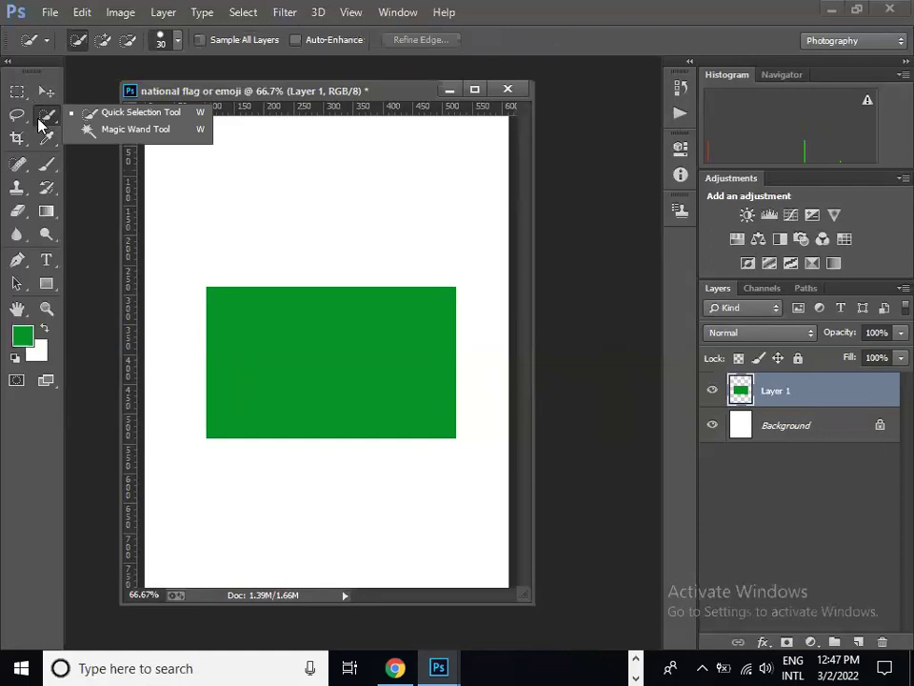
{"action": "left_click", "coordinate": [17, 115]}
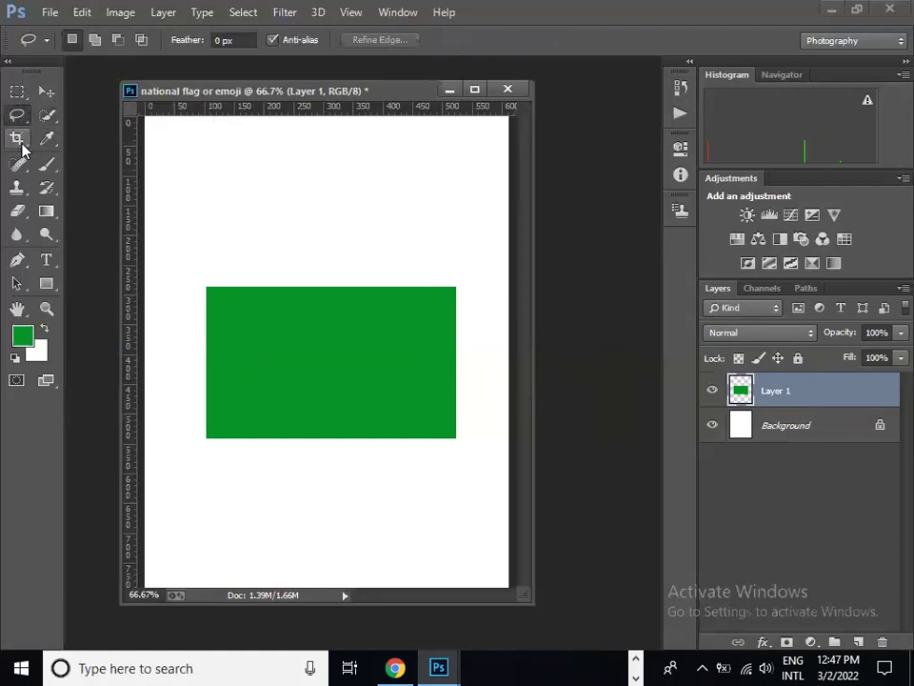
{"action": "left_click", "coordinate": [18, 140]}
{"action": "left_click", "coordinate": [23, 175]}
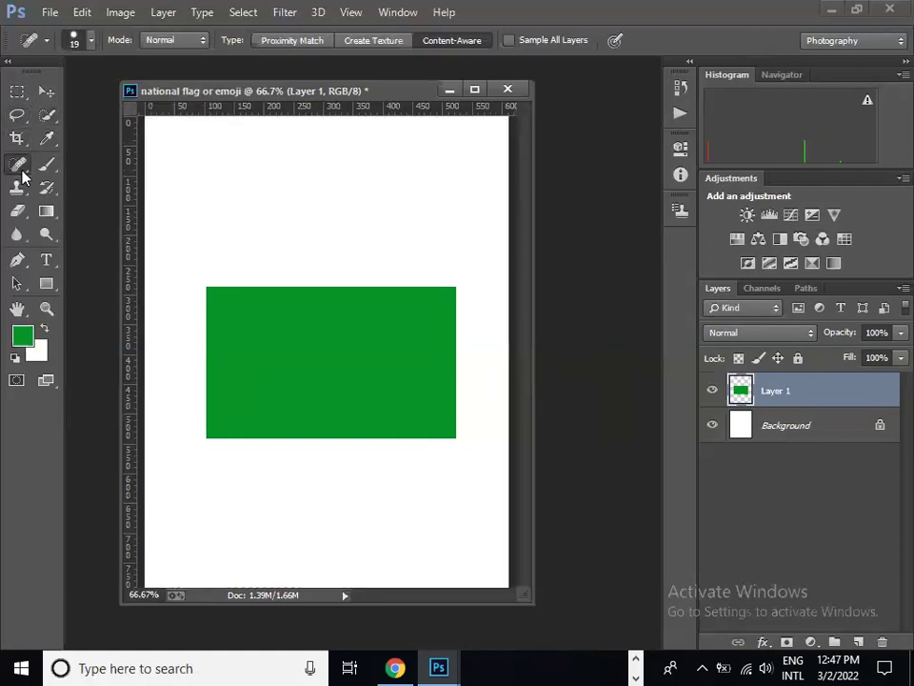
{"action": "right_click", "coordinate": [23, 175]}
{"action": "left_click", "coordinate": [20, 212]}
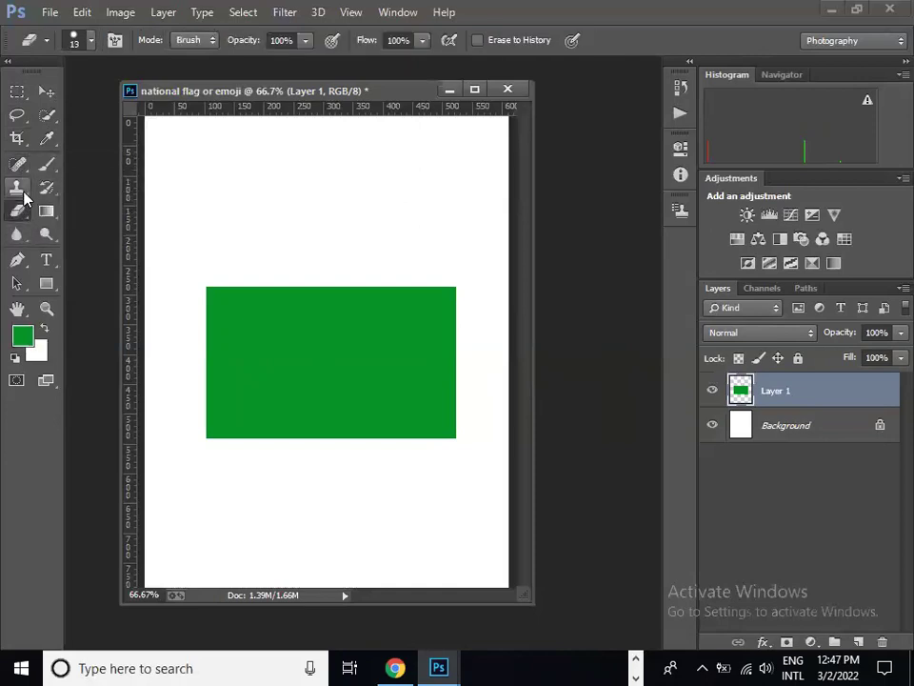
{"action": "left_click", "coordinate": [20, 189]}
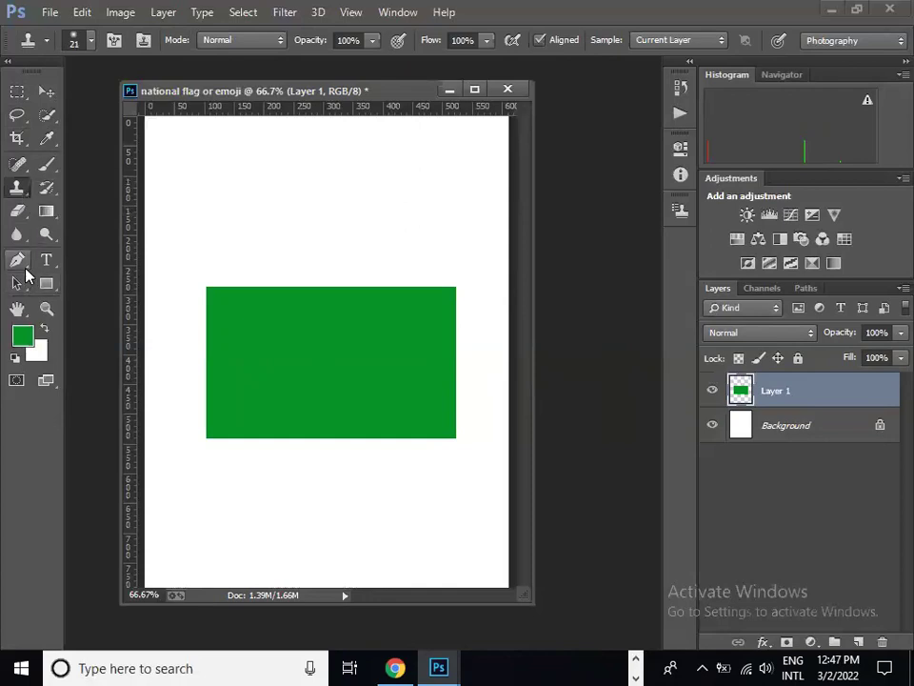
{"action": "left_click", "coordinate": [17, 260]}
{"action": "right_click", "coordinate": [25, 269]}
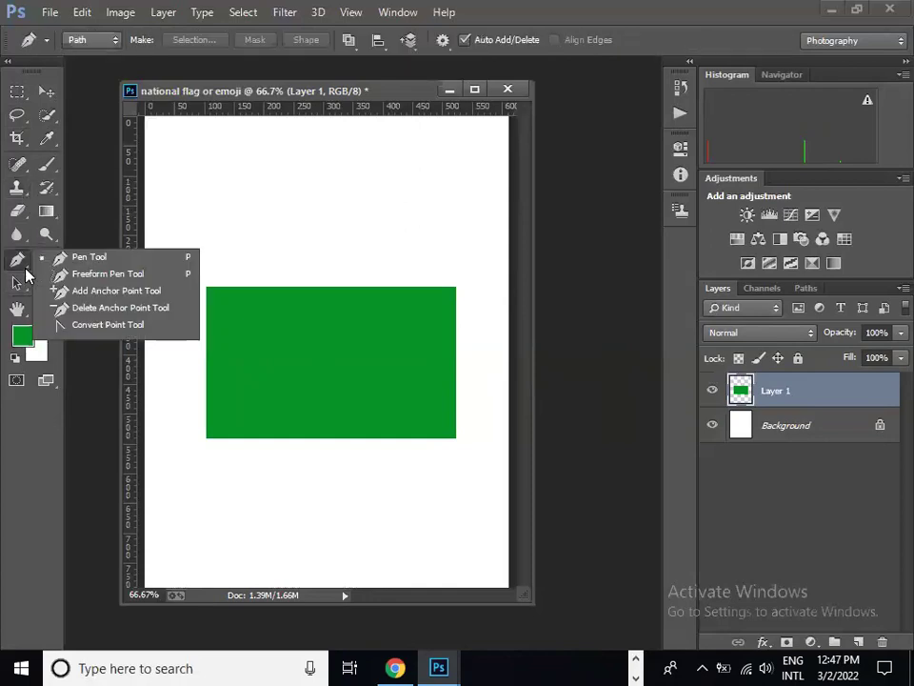
{"action": "left_click", "coordinate": [23, 288]}
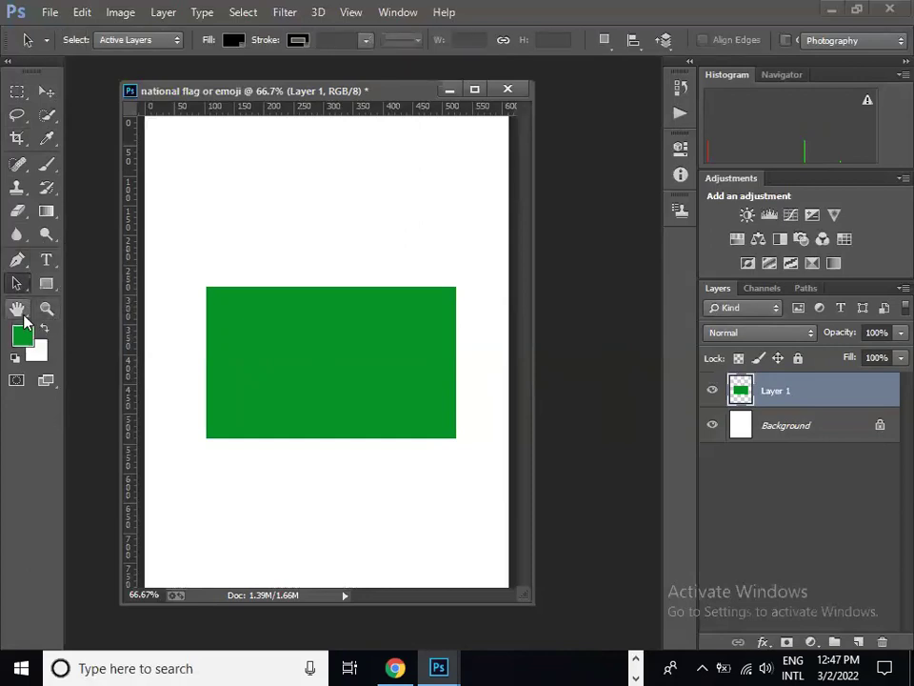
{"action": "left_click", "coordinate": [25, 316]}
{"action": "left_click", "coordinate": [26, 321]}
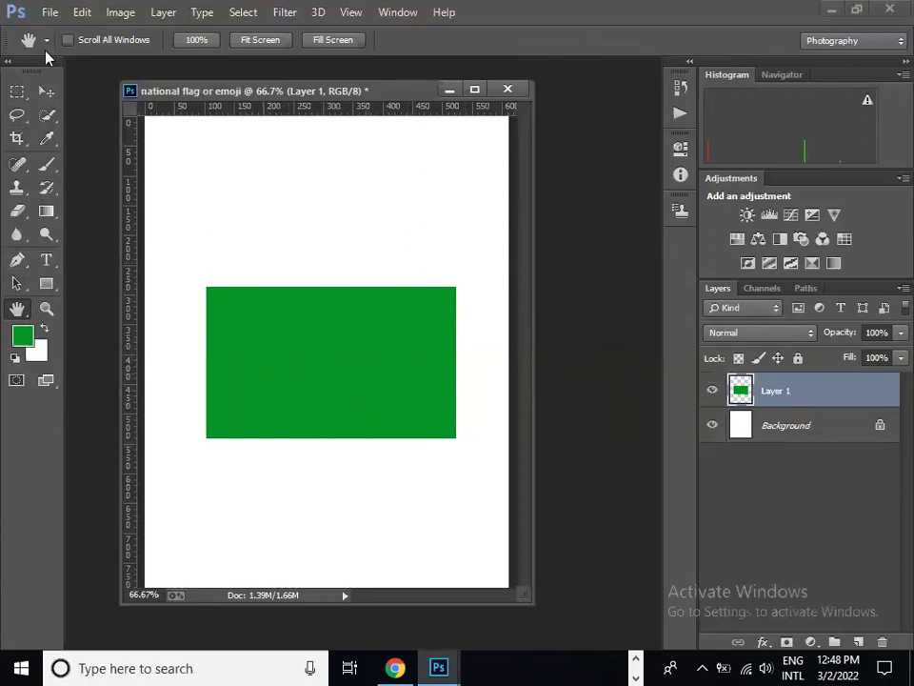
Draw a roughly 147 px circular selection on the green rectangle and add Layer 2.
{"action": "left_click", "coordinate": [18, 93]}
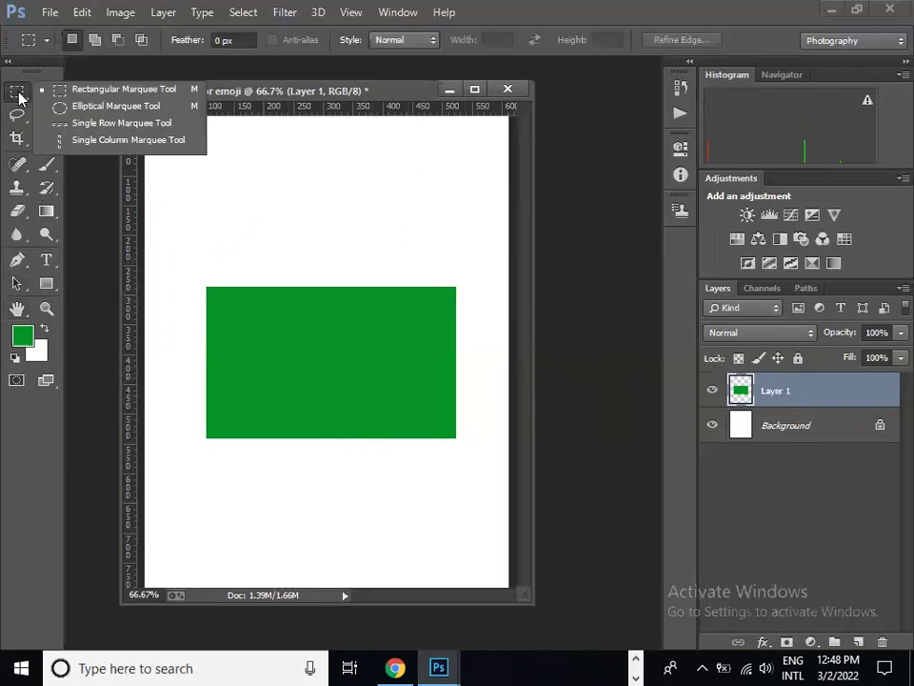
{"action": "left_click", "coordinate": [108, 111]}
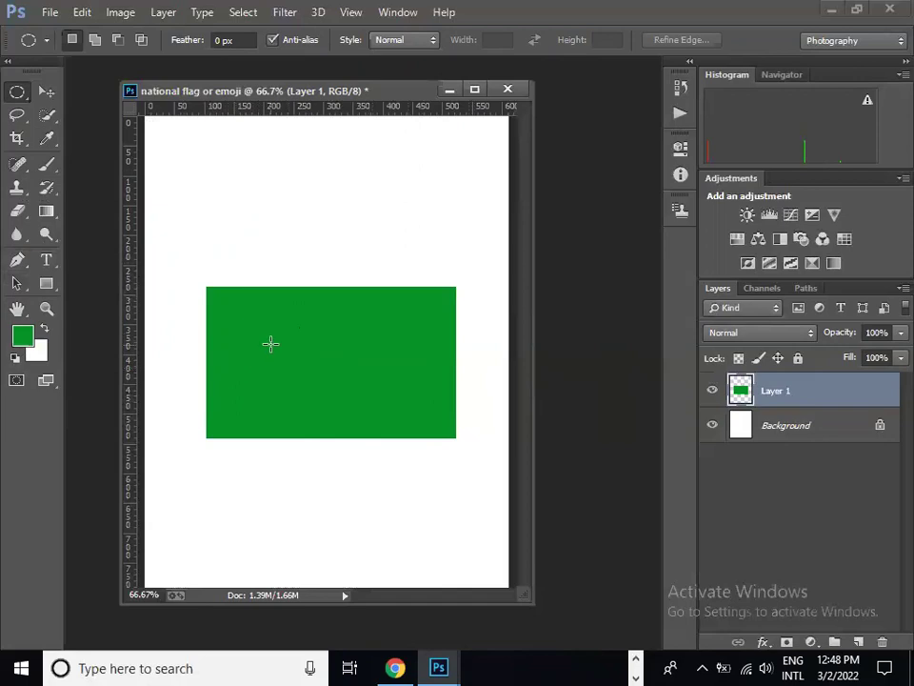
{"action": "left_click_drag", "start_coordinate": [272, 326], "coordinate": [363, 422]}
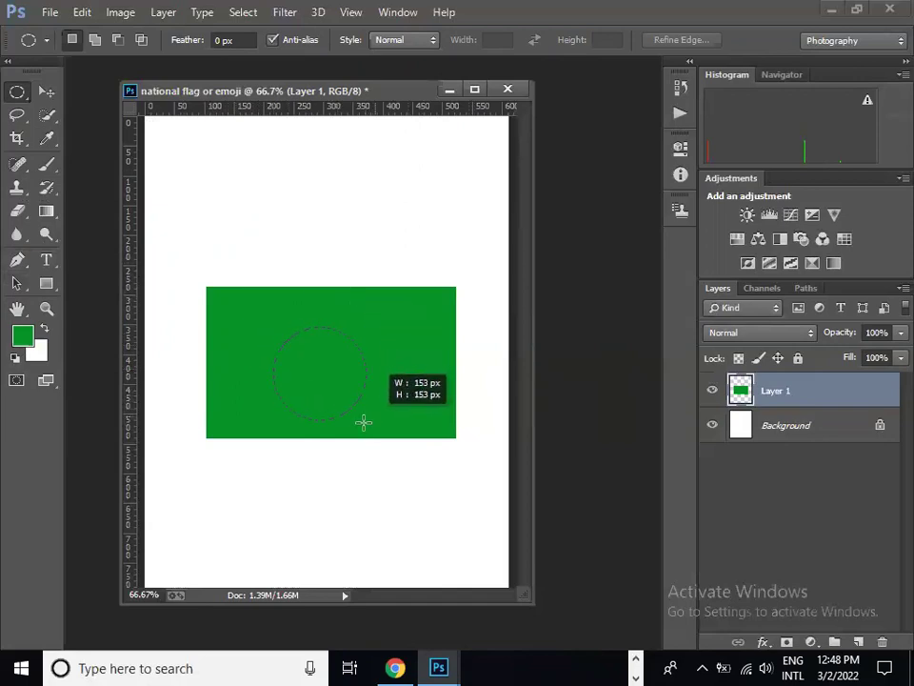
{"action": "mouse_move", "coordinate": [363, 422]}
{"action": "left_mouse_down"}
{"action": "mouse_move", "coordinate": [361, 461]}
{"action": "mouse_move", "coordinate": [347, 465]}
{"action": "mouse_move", "coordinate": [394, 459]}
{"action": "mouse_move", "coordinate": [354, 442]}
{"action": "left_mouse_up"}
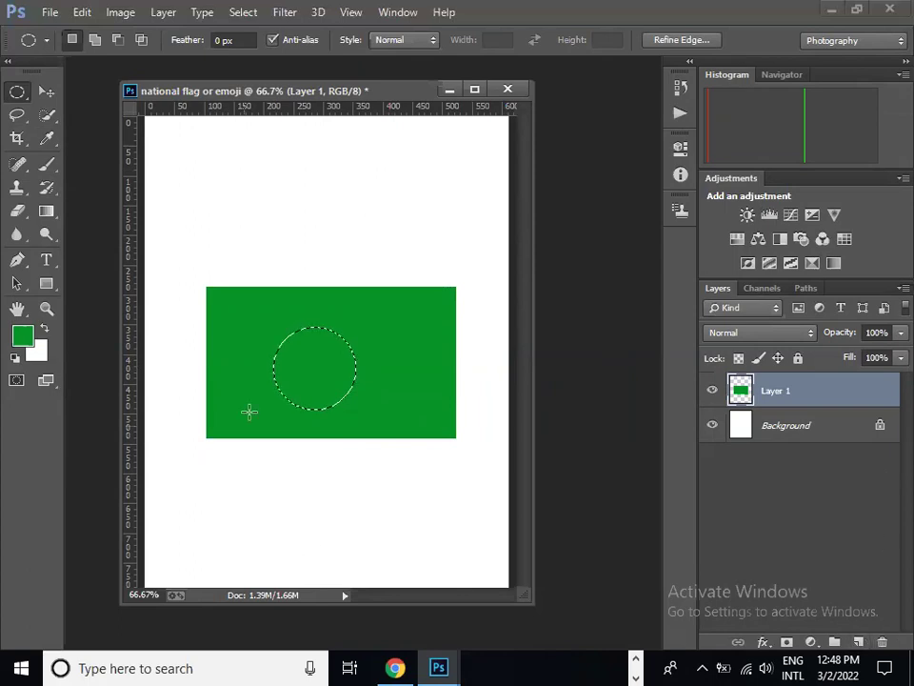
{"action": "left_click", "coordinate": [858, 641]}
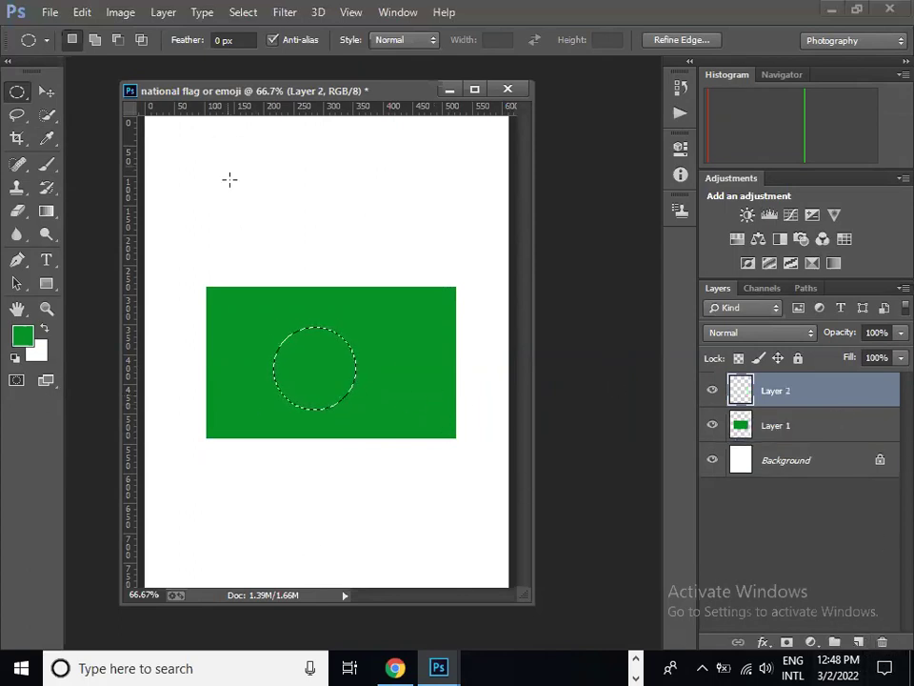
Set the background colour to bright red e70909.
{"action": "left_click", "coordinate": [37, 351]}
{"action": "left_click_drag", "start_coordinate": [586, 247], "coordinate": [602, 222]}
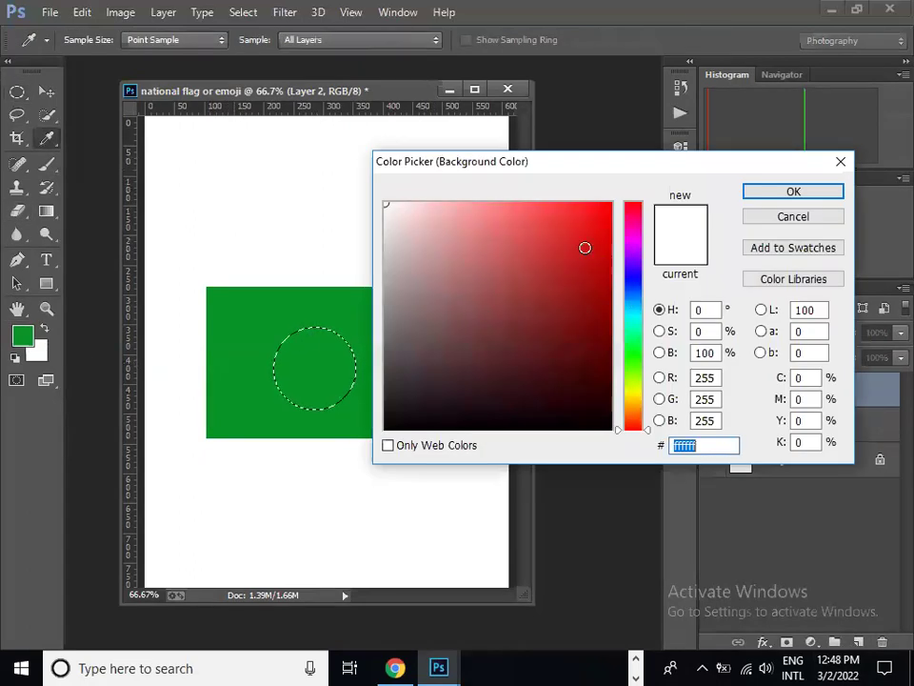
{"action": "left_click", "coordinate": [773, 193]}
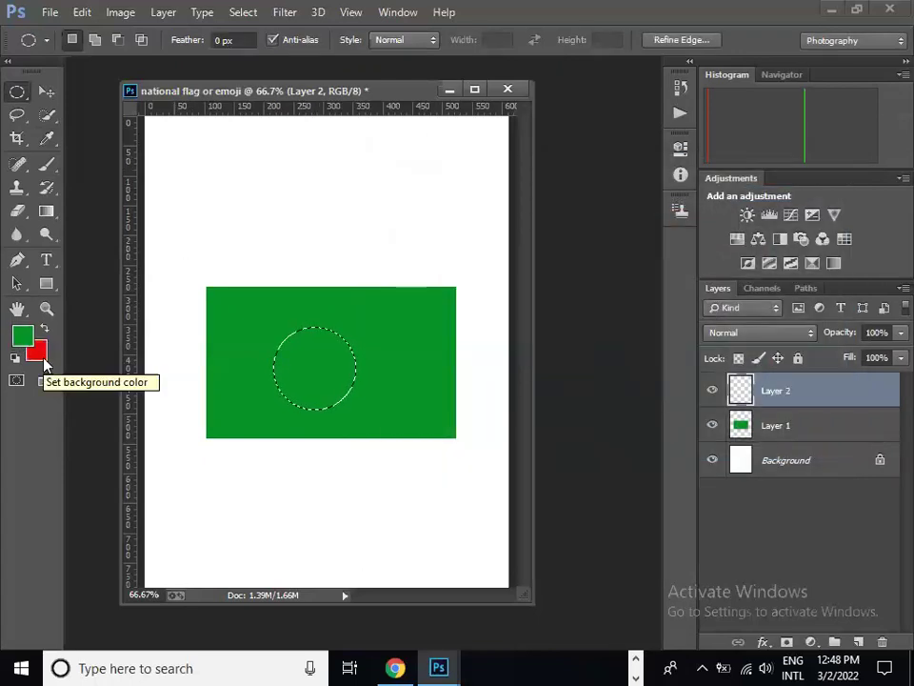
Fill the circle with red using Ctrl+Backspace, then deselect it.
{"action": "key", "text": "ctrl+BackSpace"}
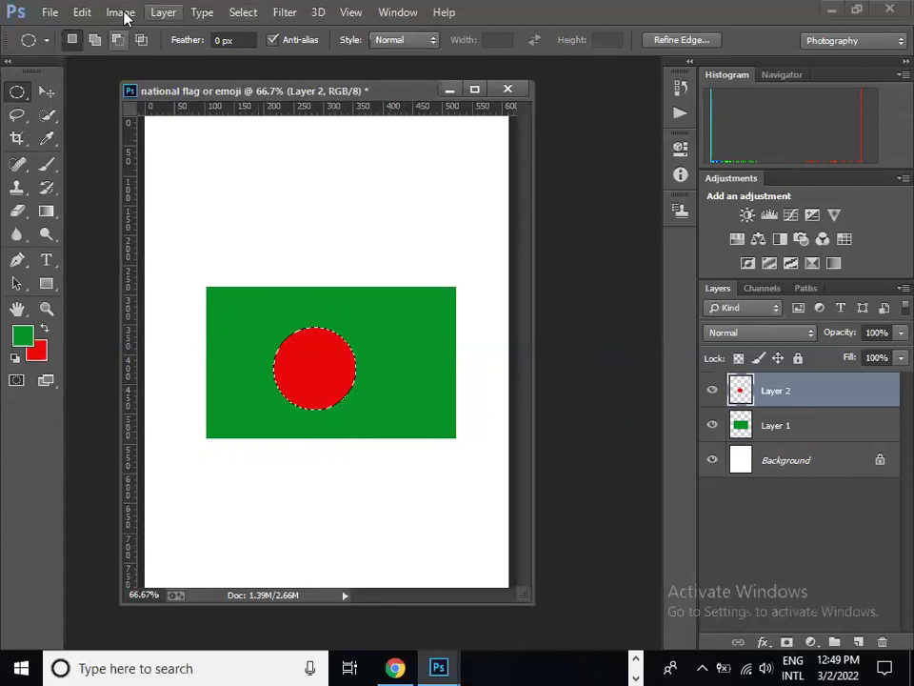
{"action": "left_click", "coordinate": [243, 11]}
{"action": "left_click", "coordinate": [243, 12]}
{"action": "left_click", "coordinate": [243, 11]}
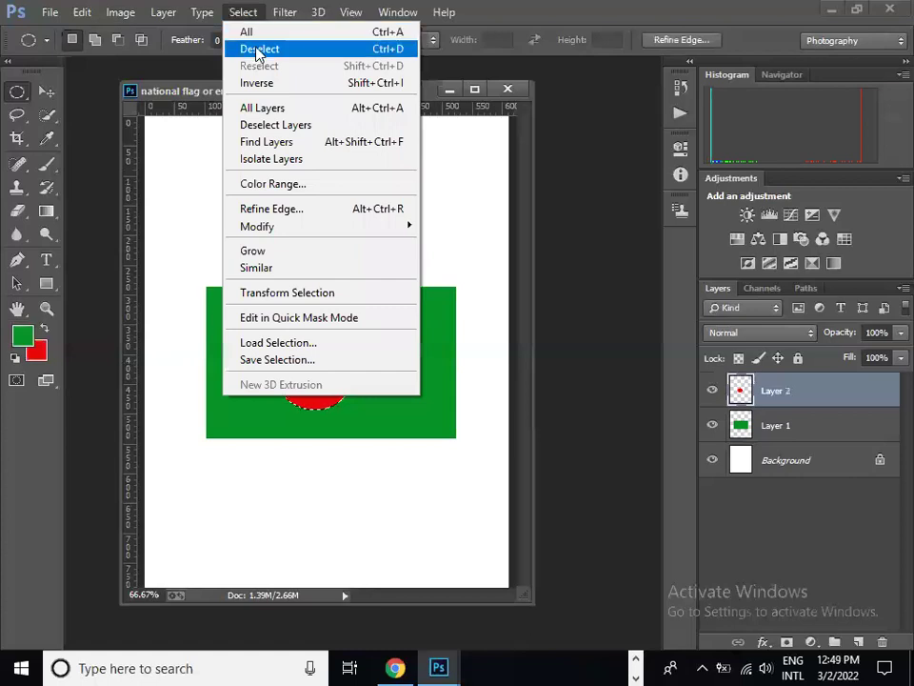
{"action": "left_click", "coordinate": [257, 50]}
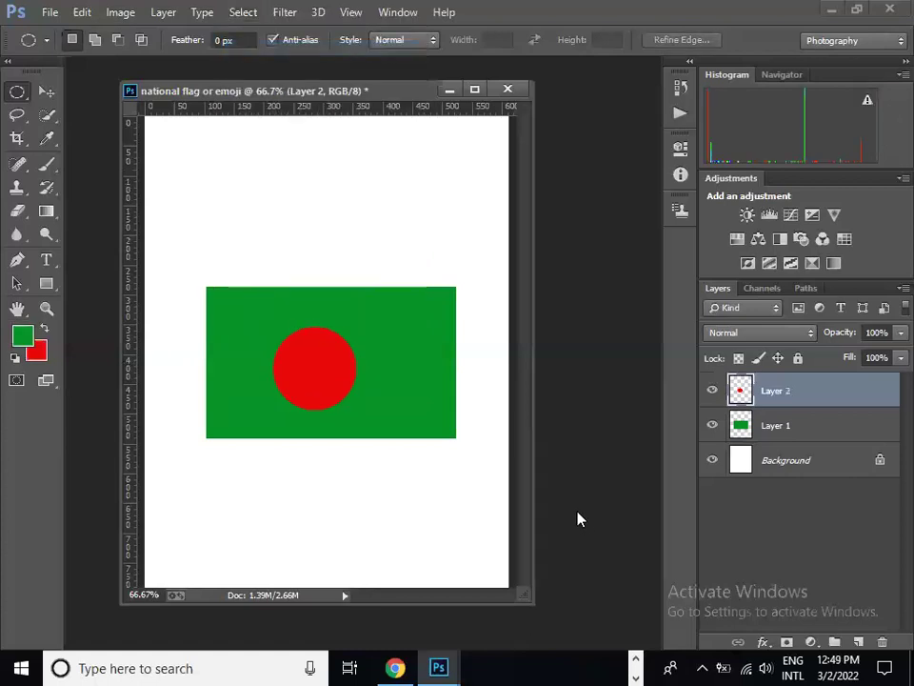
Move Layer 2's red circle slightly left of centre, then also select Layer 1.
{"action": "left_click", "coordinate": [46, 91]}
{"action": "left_click_drag", "start_coordinate": [312, 383], "coordinate": [322, 375]}
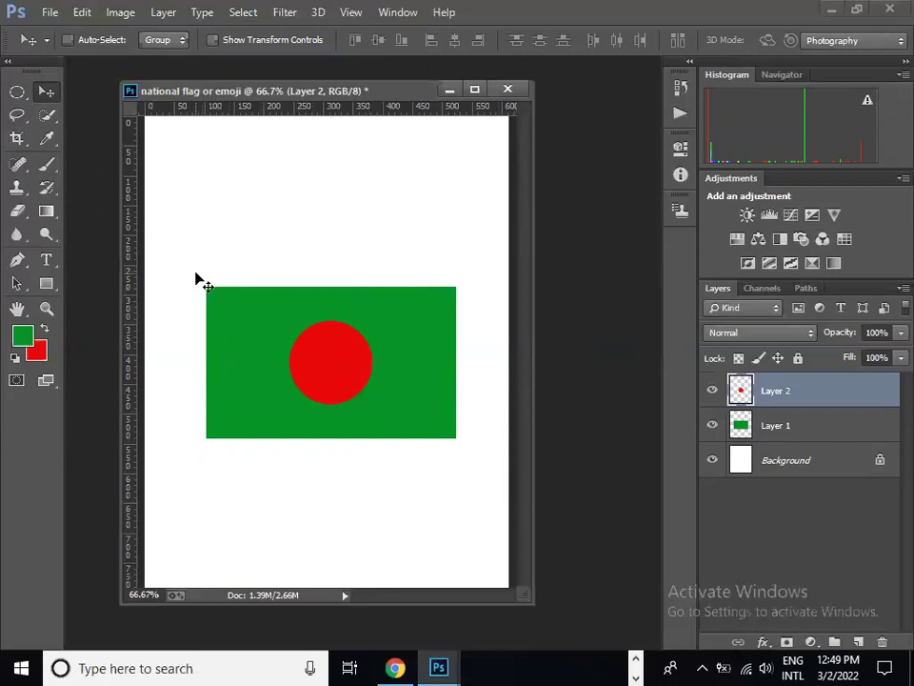
{"action": "mouse_move", "coordinate": [178, 277]}
{"action": "left_mouse_down"}
{"action": "mouse_move", "coordinate": [186, 287]}
{"action": "mouse_move", "coordinate": [180, 280]}
{"action": "left_mouse_up"}
{"action": "left_click_drag", "start_coordinate": [227, 253], "coordinate": [217, 260]}
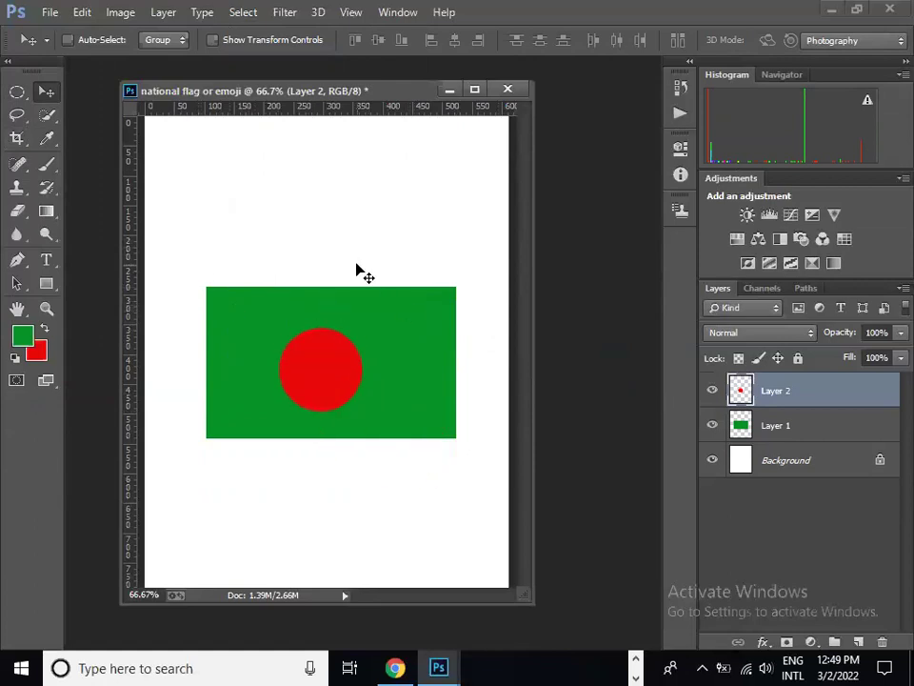
{"action": "left_click", "coordinate": [774, 427], "text": "ctrl"}
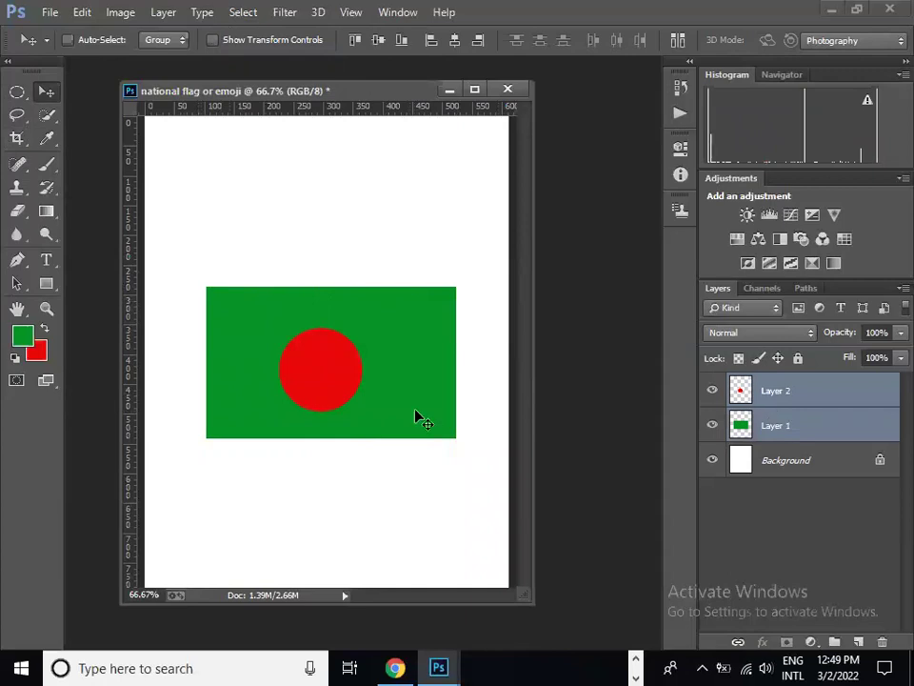
Drag the green flag and red disc together slightly up and right, keeping both layers selected.
{"action": "mouse_move", "coordinate": [307, 395]}
{"action": "left_mouse_down"}
{"action": "mouse_move", "coordinate": [335, 346]}
{"action": "mouse_move", "coordinate": [321, 391]}
{"action": "left_mouse_up"}
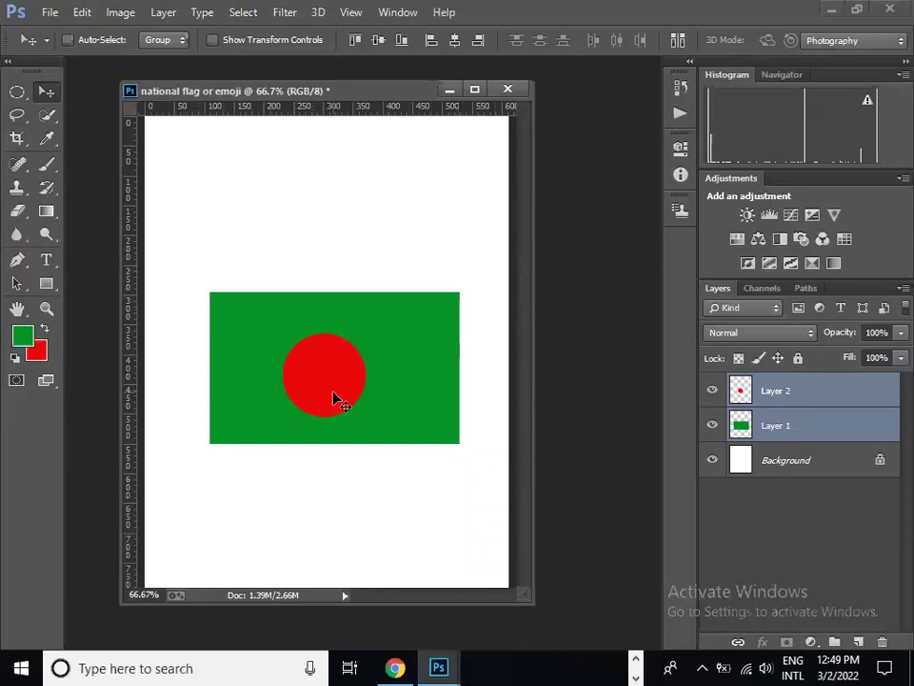
{"action": "left_click_drag", "start_coordinate": [343, 381], "coordinate": [341, 364]}
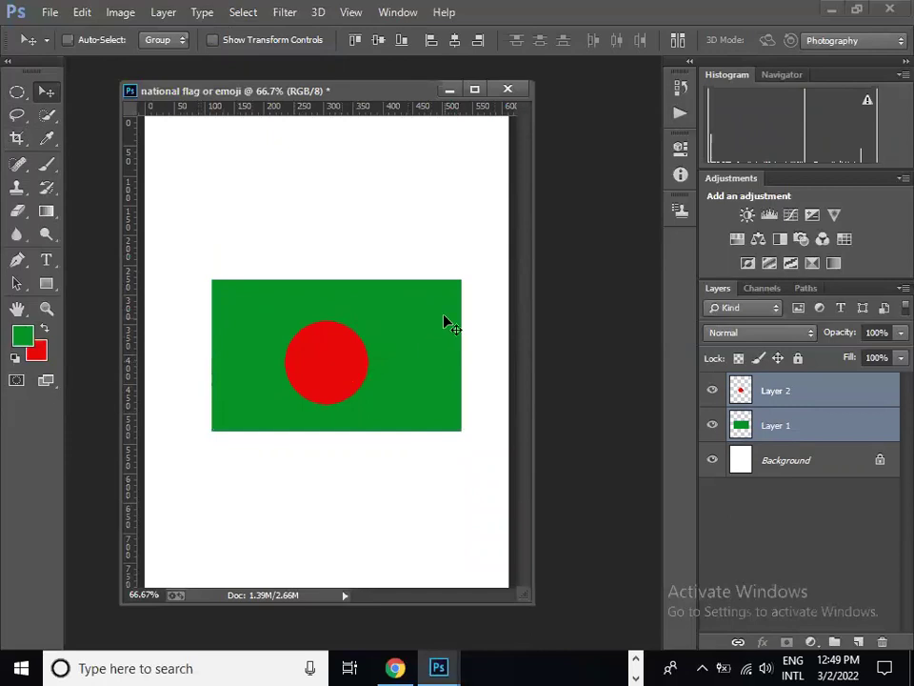
{"action": "left_click", "coordinate": [768, 396]}
{"action": "left_click", "coordinate": [773, 402], "text": "ctrl"}
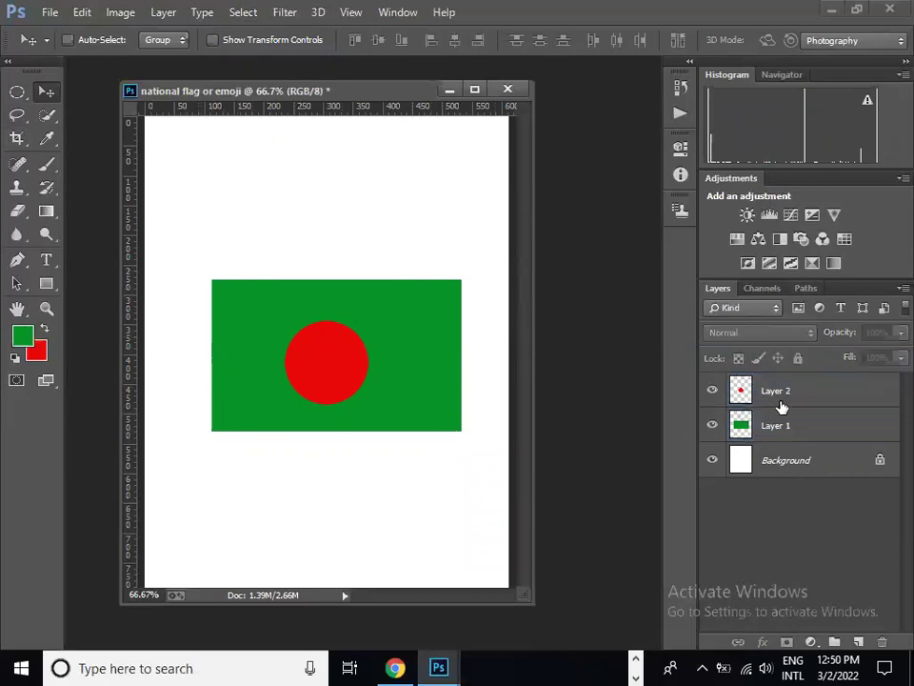
{"action": "left_click", "coordinate": [777, 400], "text": "ctrl"}
{"action": "left_click", "coordinate": [781, 431], "text": "ctrl"}
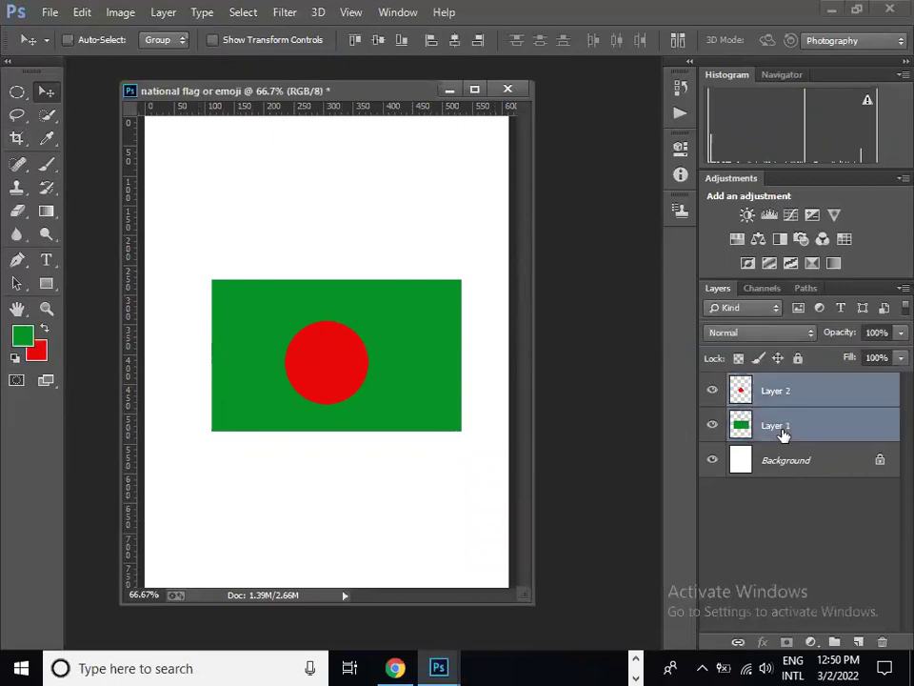
Merge the green rectangle and red disc layers with Merge Layers, then reposition the merged flag.
{"action": "right_click", "coordinate": [779, 425]}
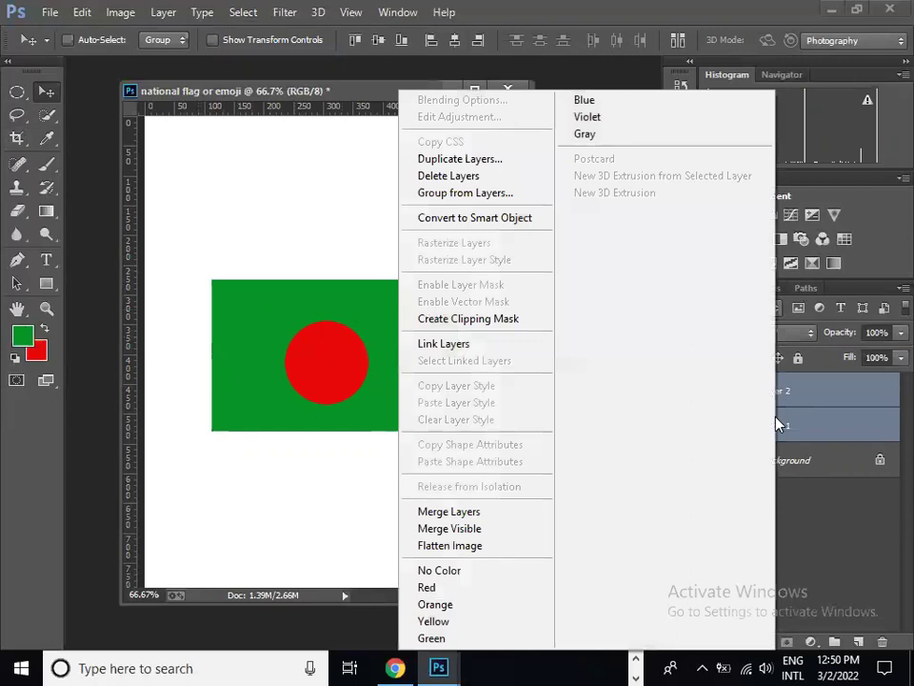
{"action": "left_click", "coordinate": [475, 517]}
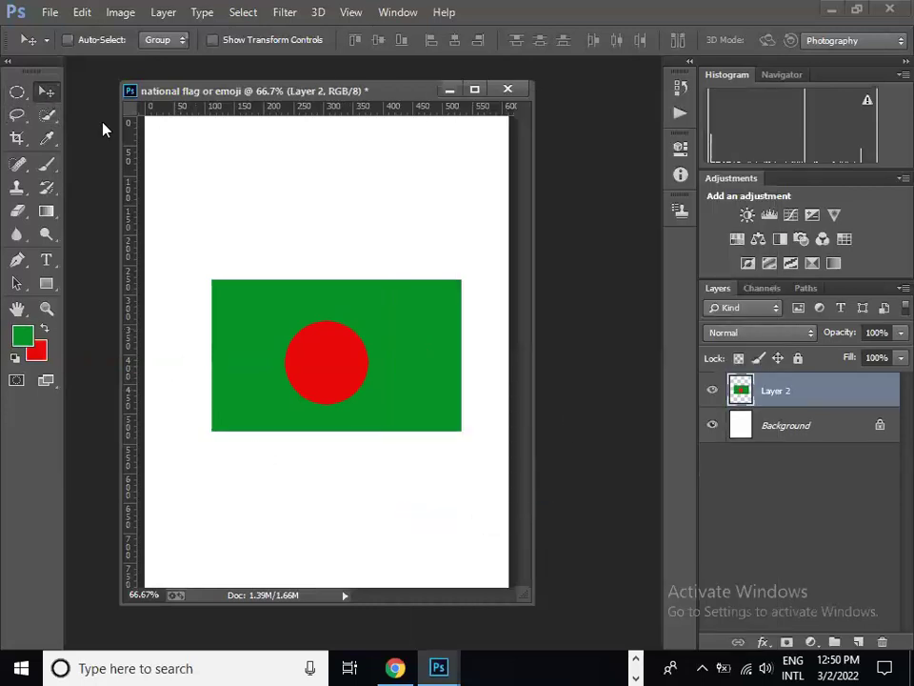
{"action": "mouse_move", "coordinate": [363, 372]}
{"action": "left_mouse_down"}
{"action": "mouse_move", "coordinate": [423, 414]}
{"action": "mouse_move", "coordinate": [404, 430]}
{"action": "left_mouse_up"}
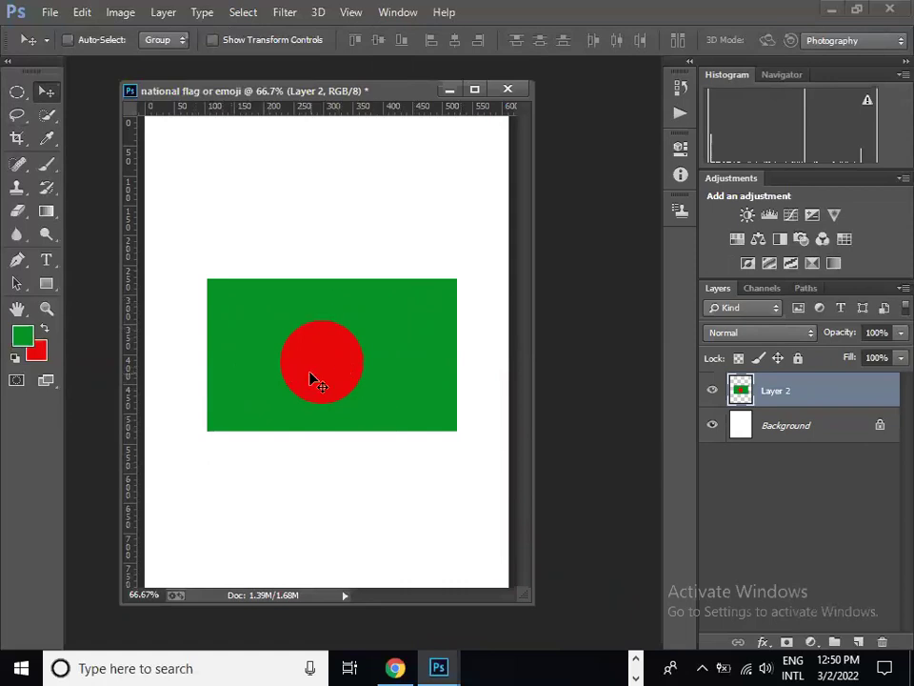
Free Transform the flag to about 85% width and 93% height, then shift it up and right.
{"action": "key", "text": "ctrl+t"}
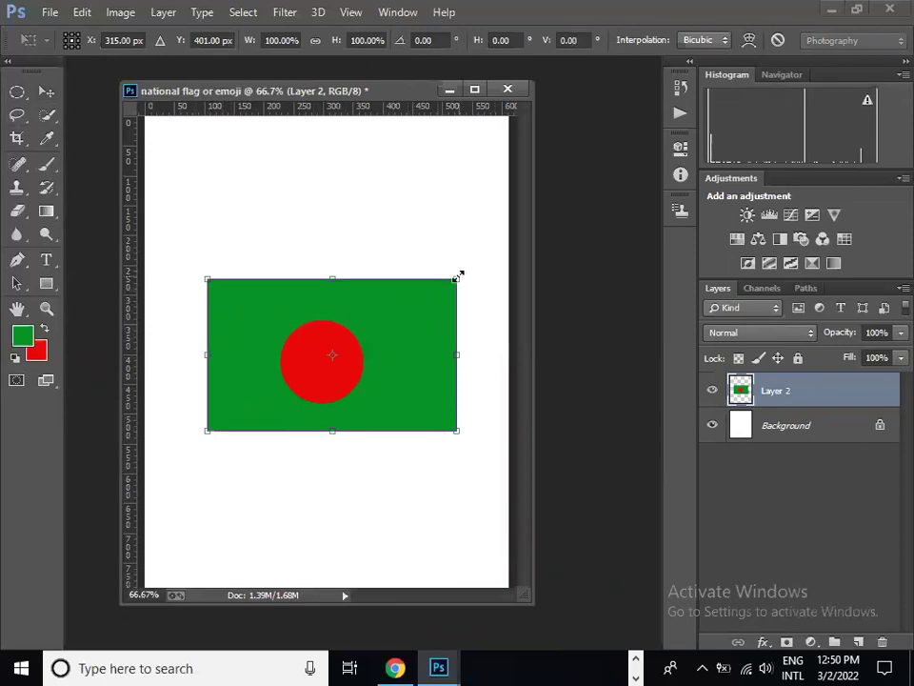
{"action": "left_click_drag", "start_coordinate": [458, 275], "coordinate": [416, 313]}
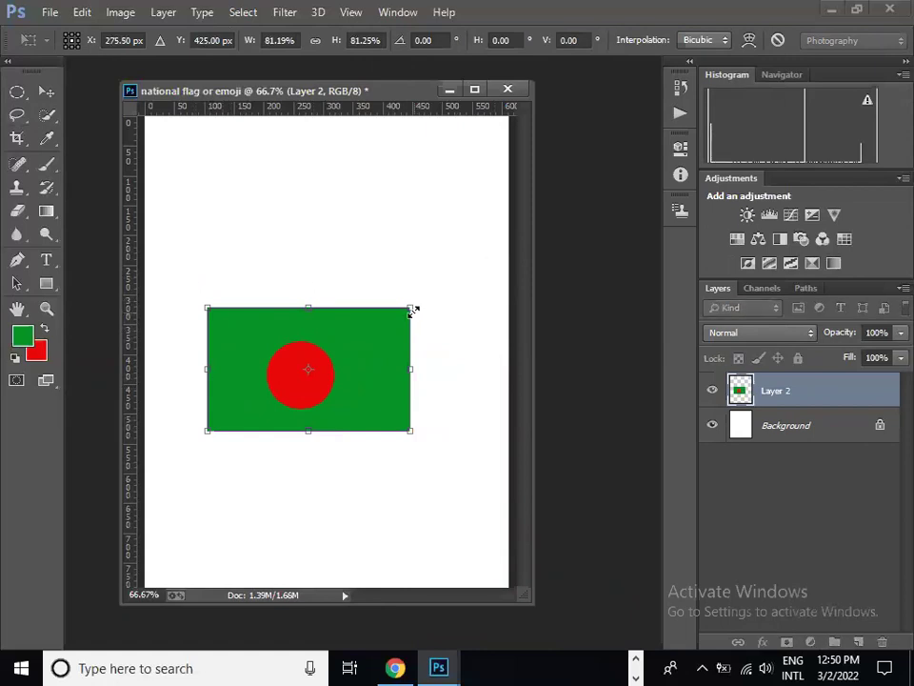
{"action": "mouse_move", "coordinate": [411, 306]}
{"action": "left_mouse_down"}
{"action": "mouse_move", "coordinate": [426, 309]}
{"action": "mouse_move", "coordinate": [410, 319]}
{"action": "left_mouse_up"}
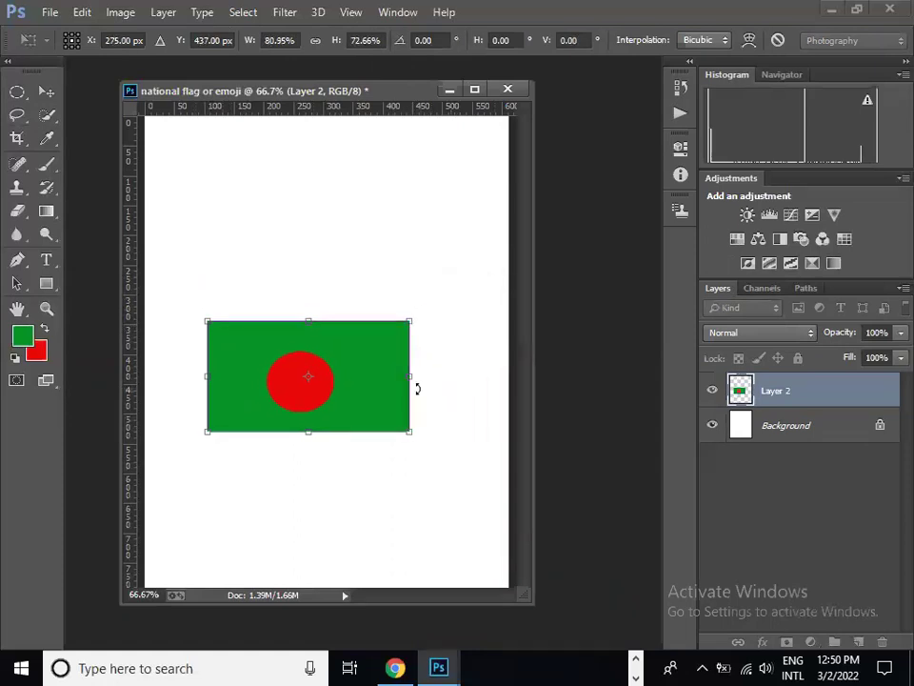
{"action": "mouse_move", "coordinate": [411, 376]}
{"action": "left_mouse_down"}
{"action": "mouse_move", "coordinate": [379, 382]}
{"action": "mouse_move", "coordinate": [419, 379]}
{"action": "left_mouse_up"}
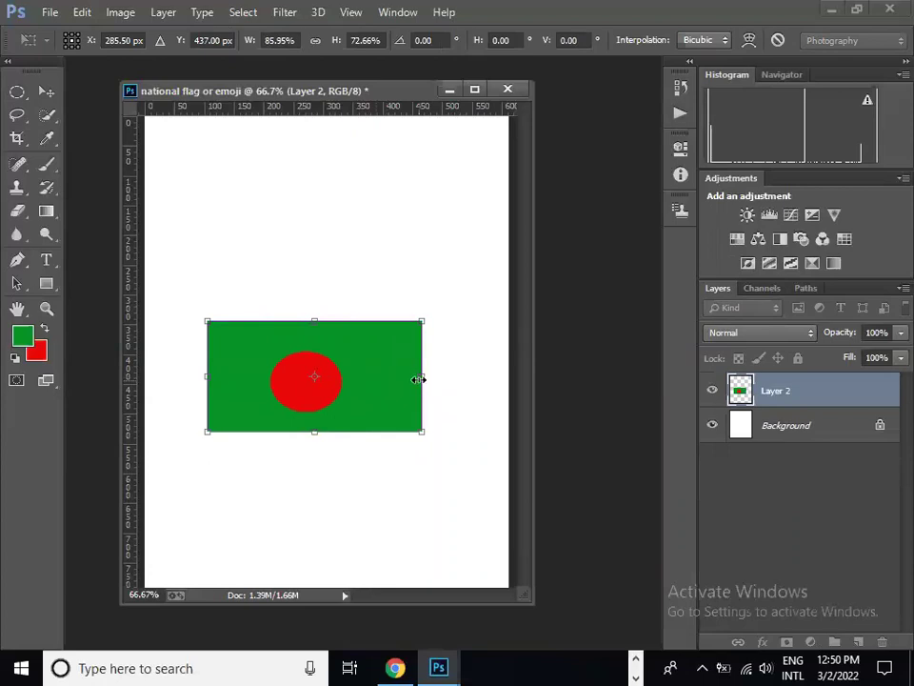
{"action": "left_click_drag", "start_coordinate": [426, 315], "coordinate": [433, 316]}
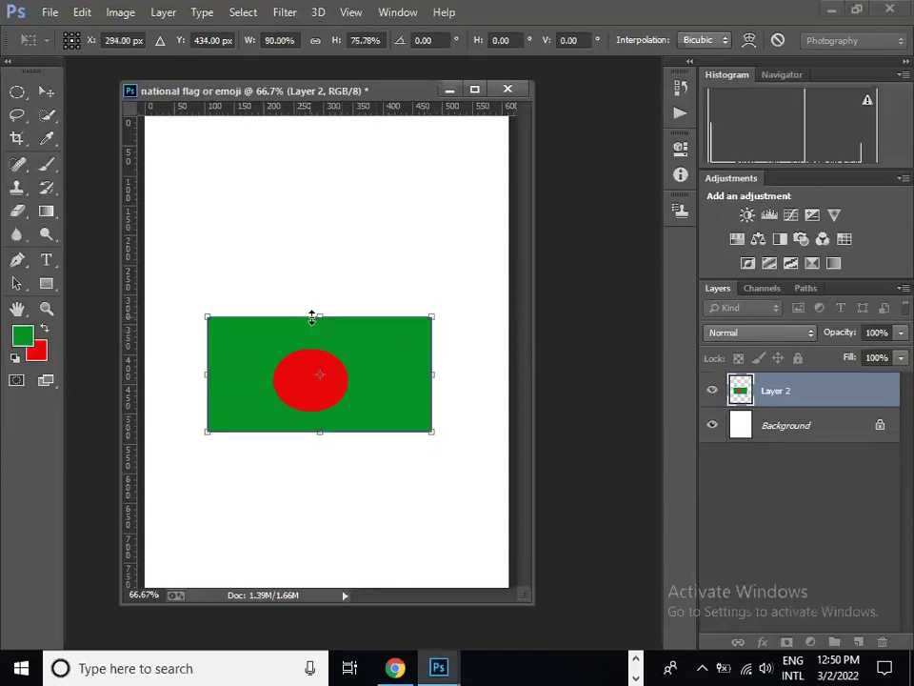
{"action": "left_click_drag", "start_coordinate": [312, 318], "coordinate": [315, 291]}
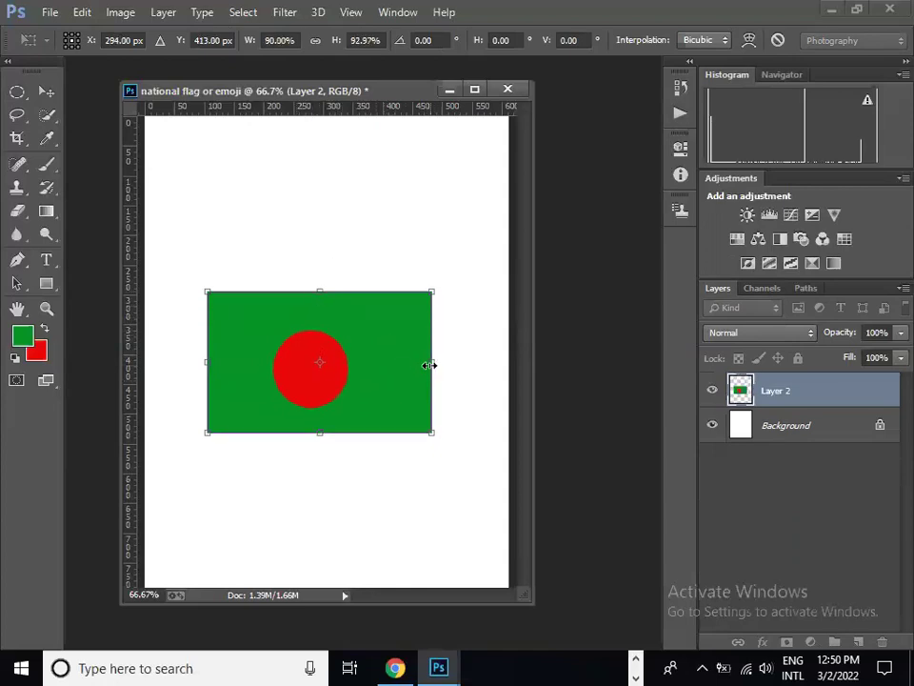
{"action": "left_click_drag", "start_coordinate": [430, 365], "coordinate": [419, 367]}
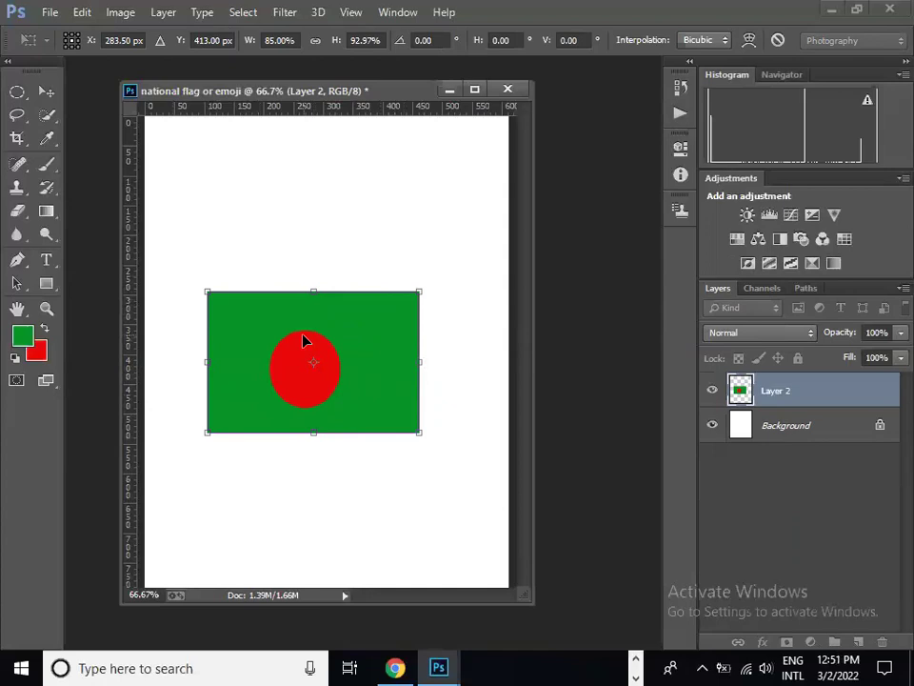
{"action": "left_click_drag", "start_coordinate": [304, 341], "coordinate": [344, 328]}
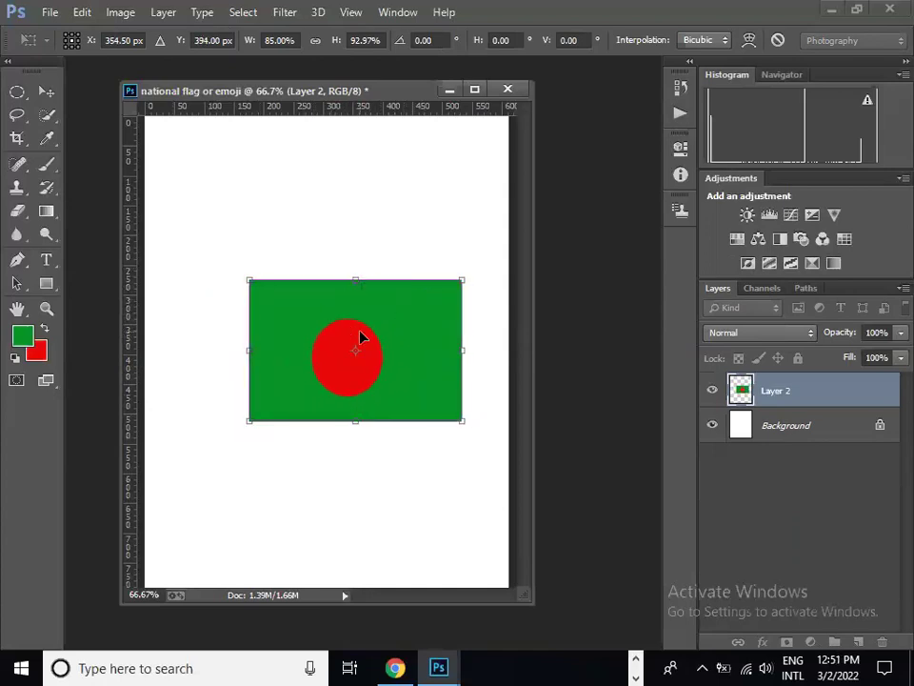
Try a Warp grid on the flag, bending its top, bottom and right edges.
{"action": "right_click", "coordinate": [361, 338]}
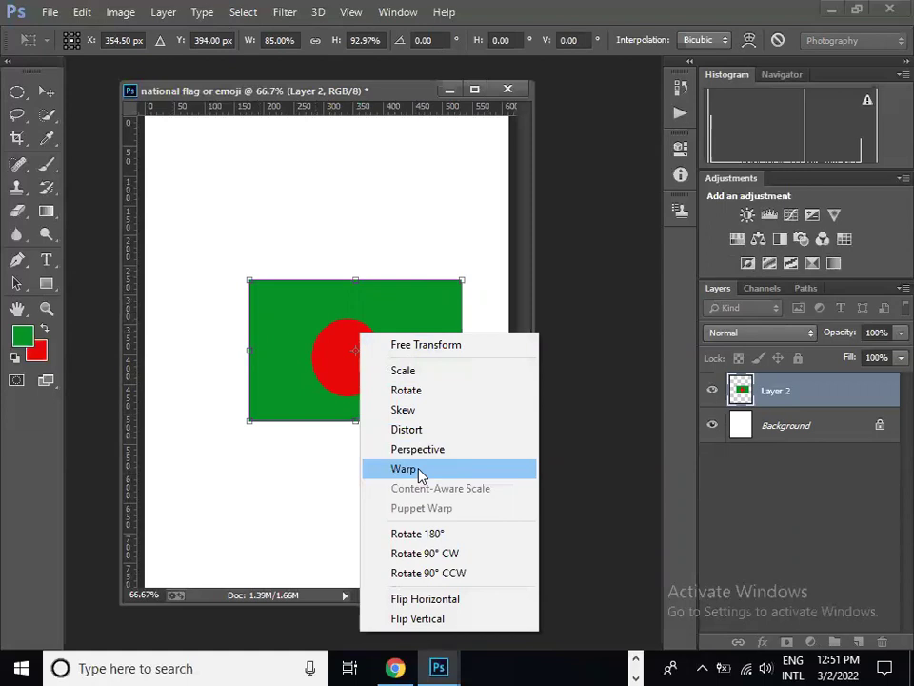
{"action": "left_click", "coordinate": [420, 471]}
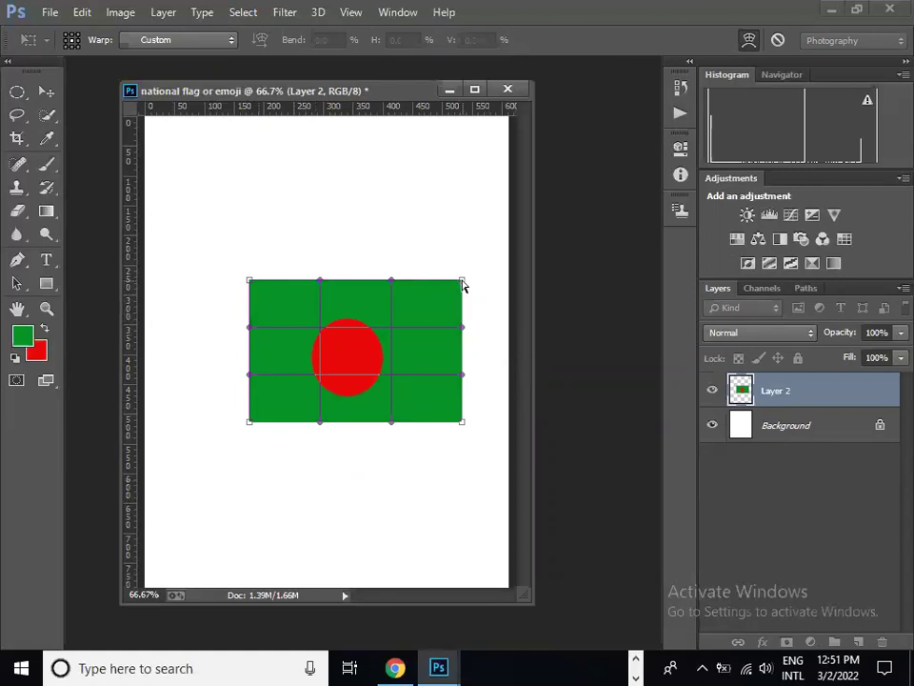
{"action": "left_click_drag", "start_coordinate": [463, 283], "coordinate": [475, 248]}
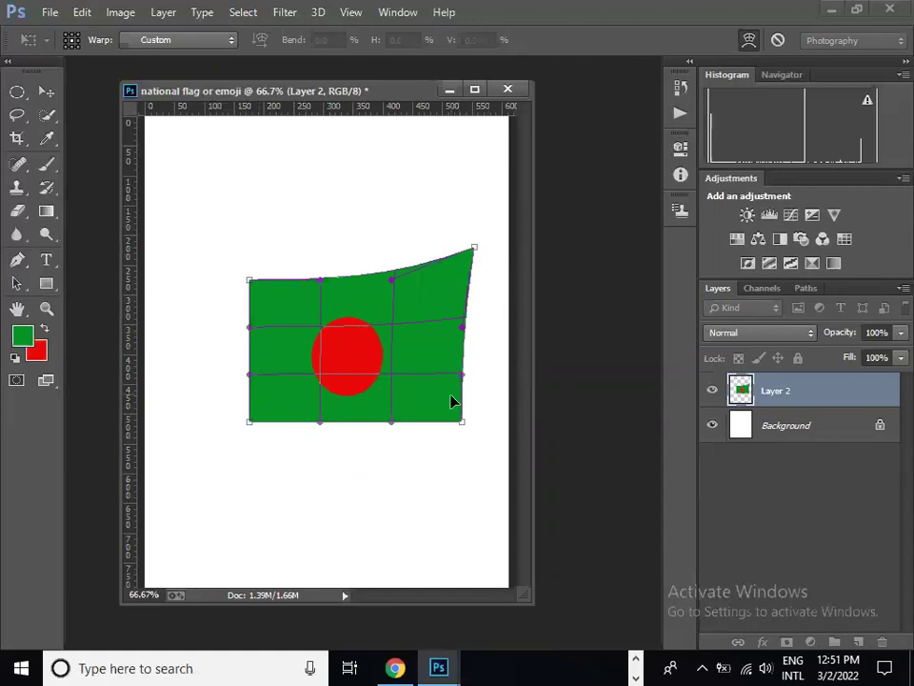
{"action": "left_click_drag", "start_coordinate": [466, 404], "coordinate": [466, 414]}
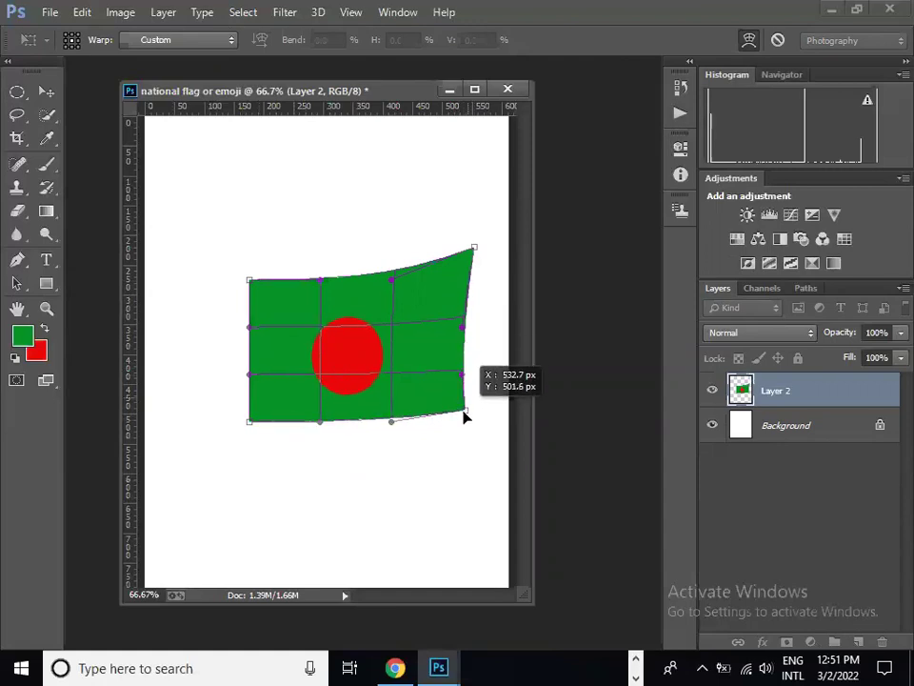
{"action": "left_click_drag", "start_coordinate": [338, 426], "coordinate": [344, 400]}
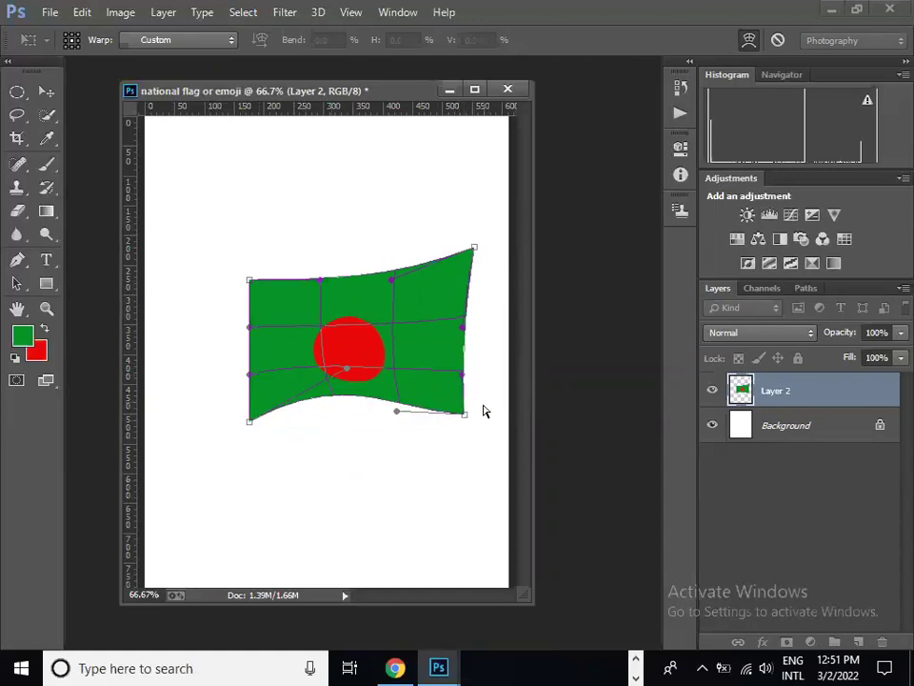
{"action": "left_click_drag", "start_coordinate": [472, 247], "coordinate": [476, 302]}
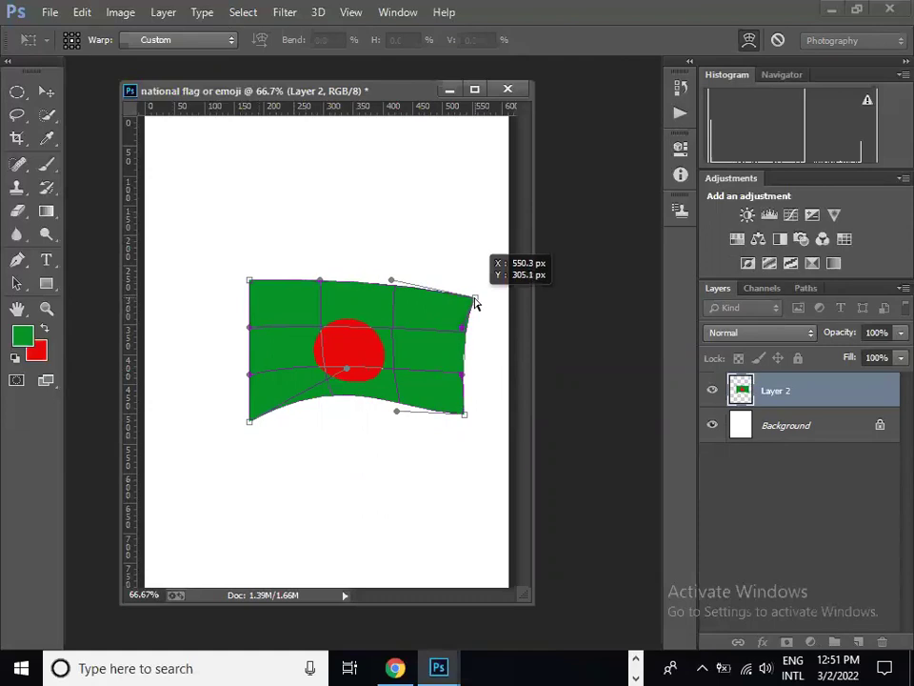
{"action": "left_click_drag", "start_coordinate": [464, 413], "coordinate": [441, 414]}
{"action": "mouse_move", "coordinate": [474, 301]}
{"action": "left_mouse_down"}
{"action": "mouse_move", "coordinate": [462, 303]}
{"action": "mouse_move", "coordinate": [468, 272]}
{"action": "left_mouse_up"}
{"action": "left_click_drag", "start_coordinate": [435, 416], "coordinate": [456, 380]}
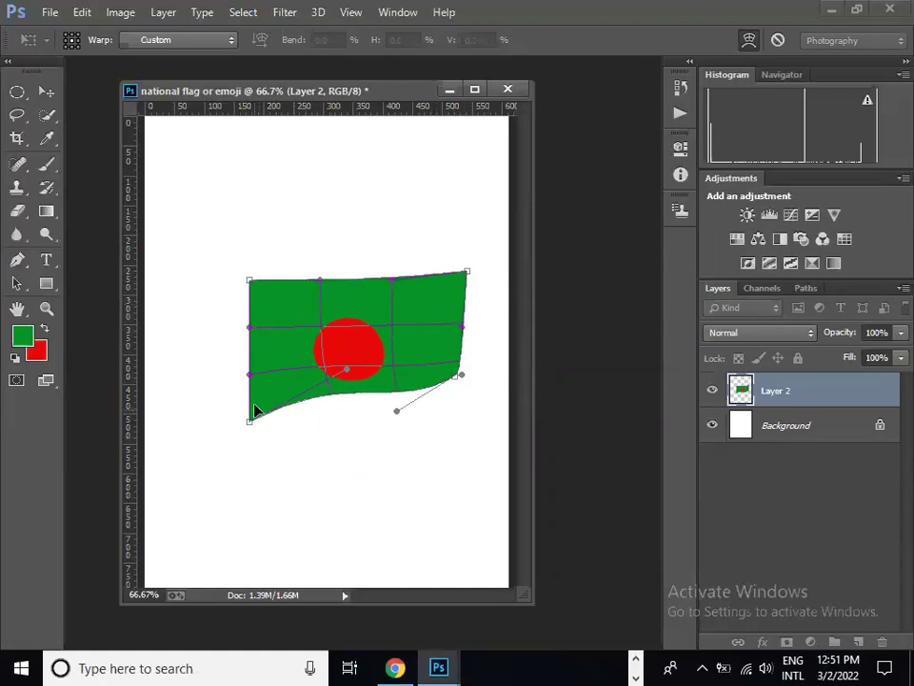
{"action": "mouse_move", "coordinate": [276, 285]}
{"action": "left_mouse_down"}
{"action": "mouse_move", "coordinate": [281, 306]}
{"action": "mouse_move", "coordinate": [282, 260]}
{"action": "left_mouse_up"}
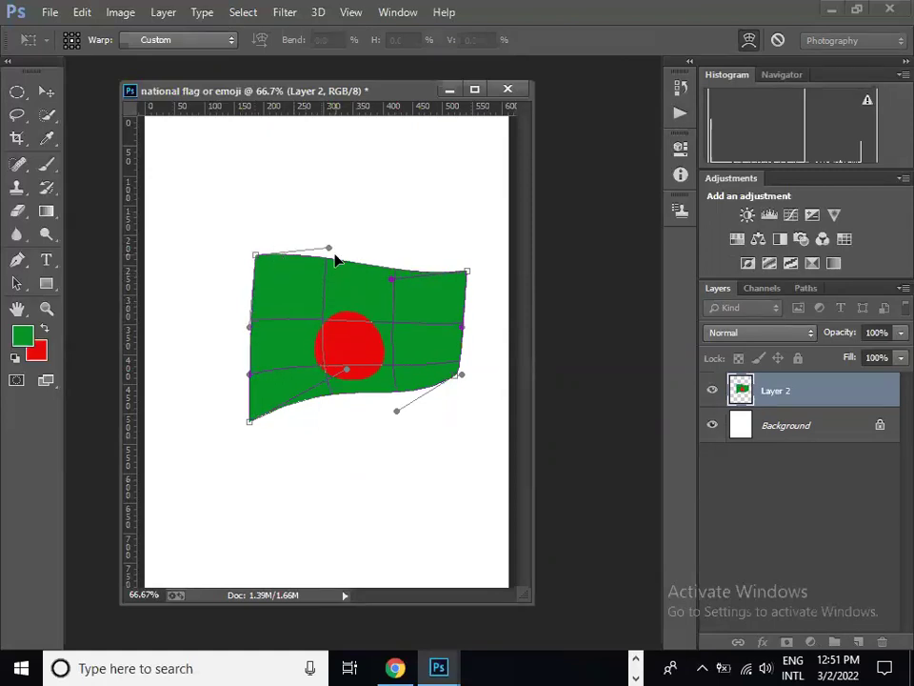
Keep adjusting the warp corners, apply it, then undo back to the flat rectangle.
{"action": "left_click_drag", "start_coordinate": [335, 273], "coordinate": [338, 306]}
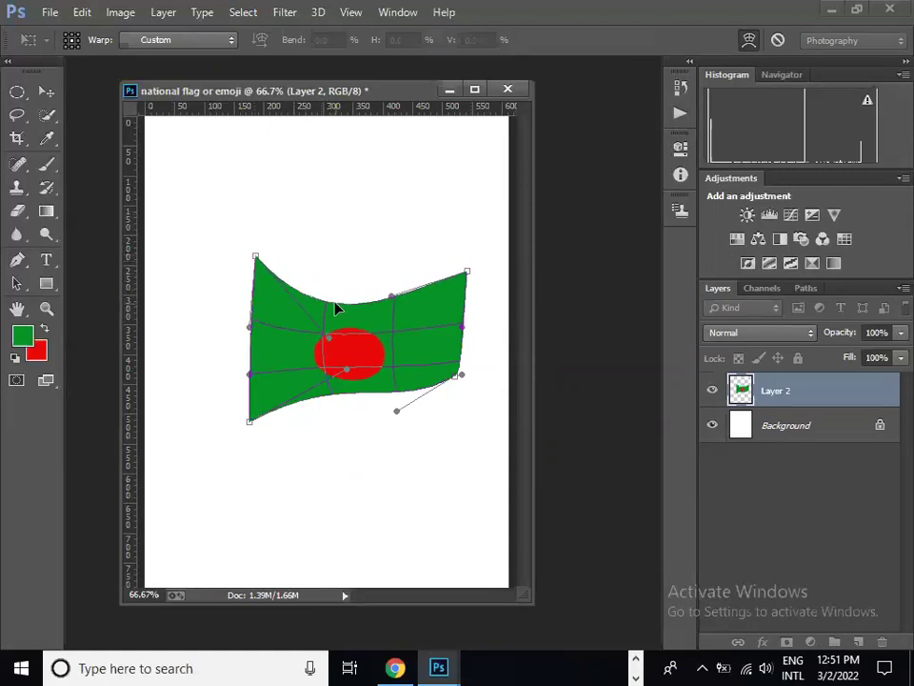
{"action": "left_click_drag", "start_coordinate": [459, 376], "coordinate": [447, 407]}
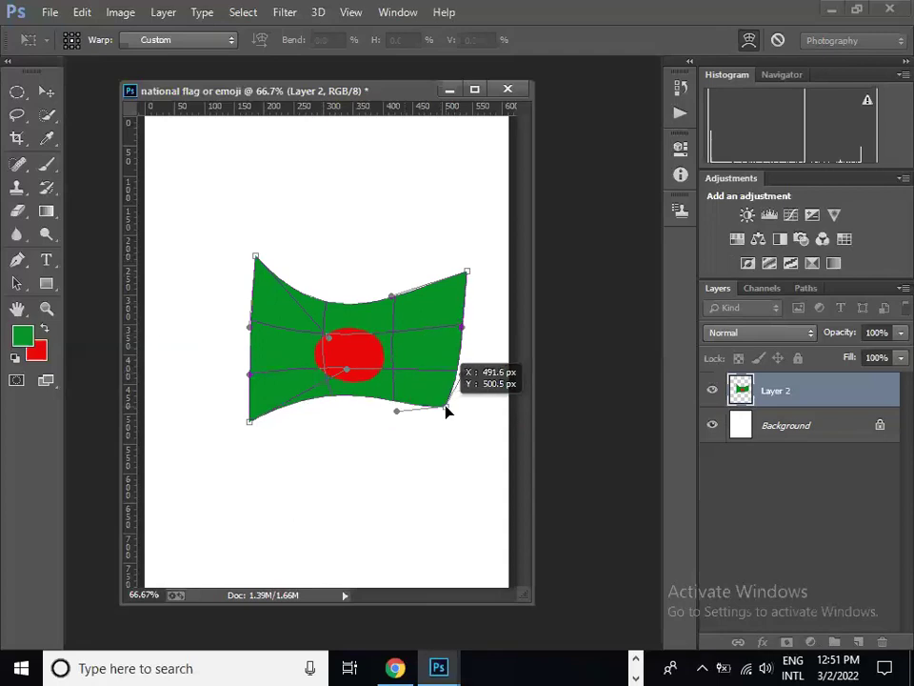
{"action": "mouse_move", "coordinate": [467, 277]}
{"action": "left_mouse_down"}
{"action": "mouse_move", "coordinate": [466, 306]}
{"action": "mouse_move", "coordinate": [451, 298]}
{"action": "left_mouse_up"}
{"action": "mouse_move", "coordinate": [255, 258]}
{"action": "left_mouse_down"}
{"action": "mouse_move", "coordinate": [252, 287]}
{"action": "mouse_move", "coordinate": [271, 273]}
{"action": "left_mouse_up"}
{"action": "left_click_drag", "start_coordinate": [451, 298], "coordinate": [457, 284]}
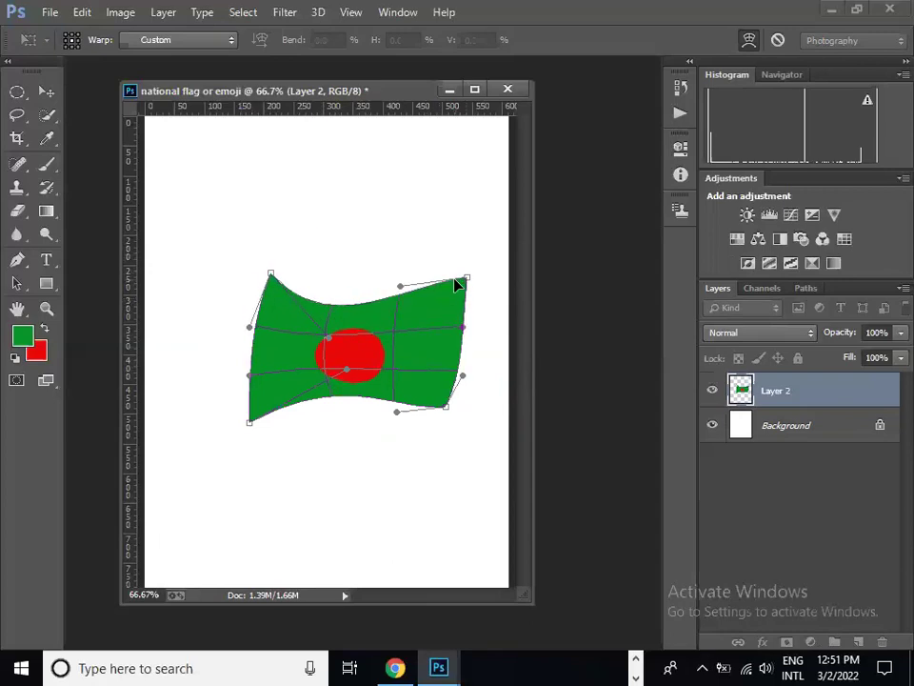
{"action": "mouse_move", "coordinate": [448, 408]}
{"action": "left_mouse_down"}
{"action": "mouse_move", "coordinate": [468, 413]}
{"action": "mouse_move", "coordinate": [467, 405]}
{"action": "left_mouse_up"}
{"action": "left_click_drag", "start_coordinate": [255, 424], "coordinate": [266, 417]}
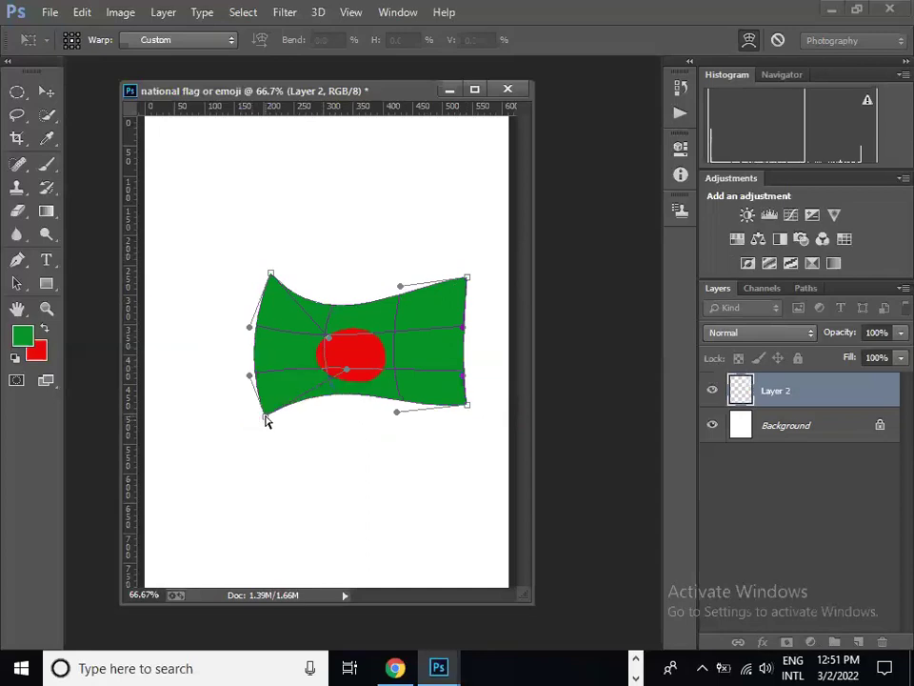
{"action": "left_click_drag", "start_coordinate": [271, 273], "coordinate": [258, 274]}
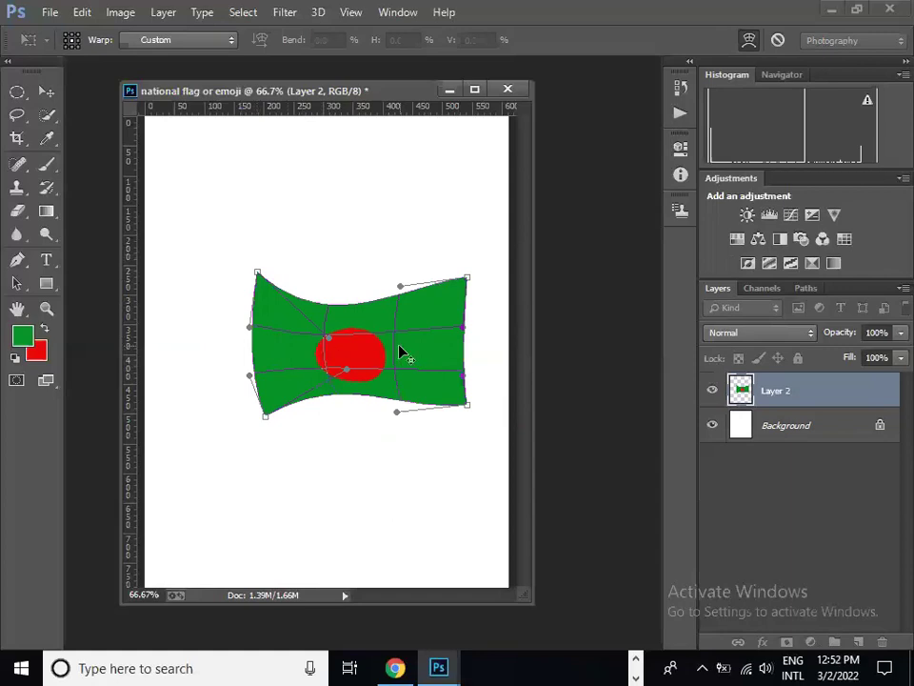
{"action": "key", "text": "Return"}
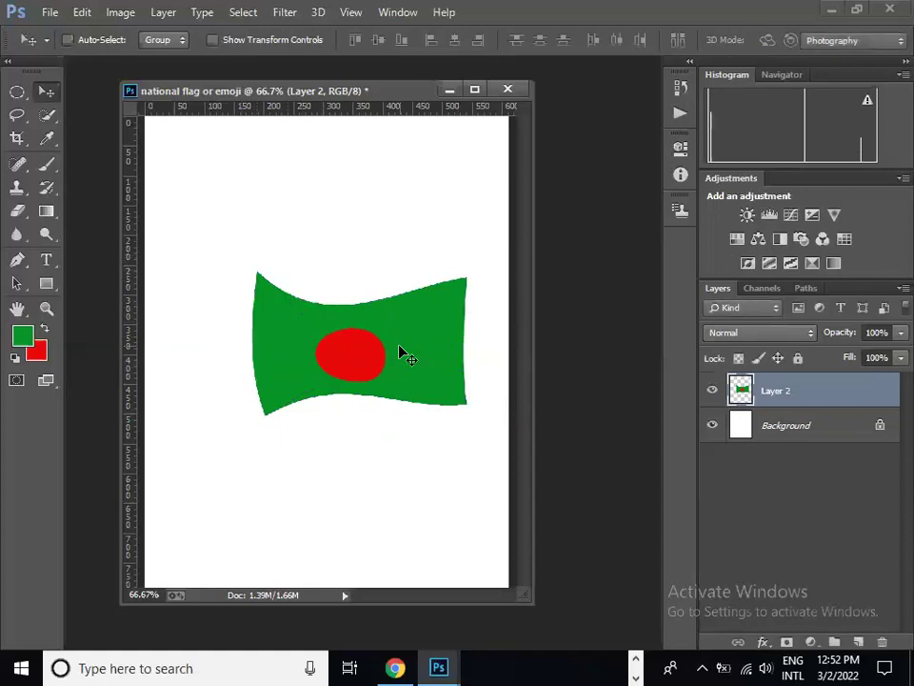
{"action": "key", "text": "ctrl+z"}
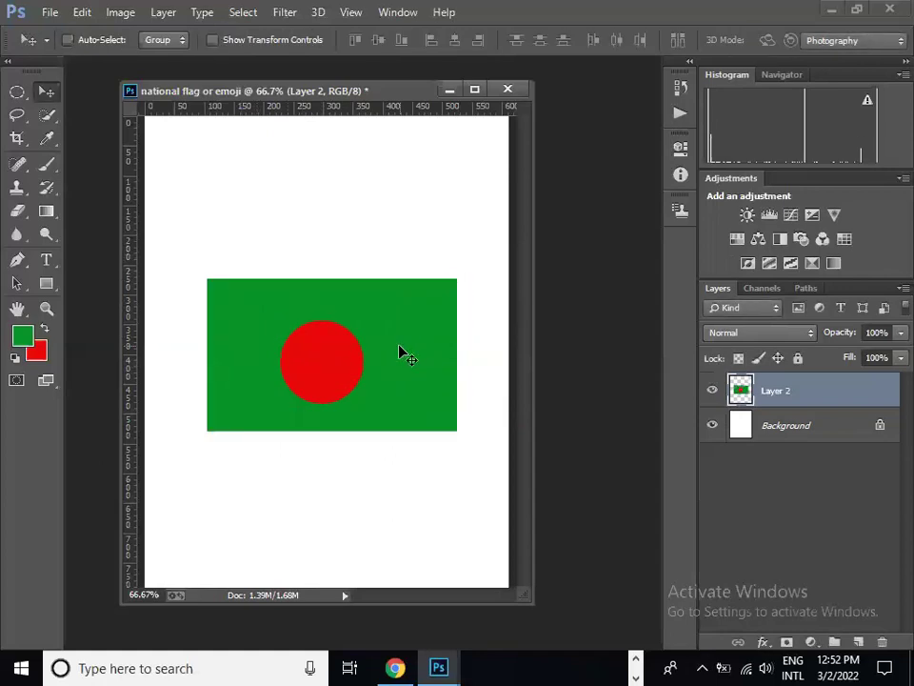
{"action": "key", "text": "ctrl+t"}
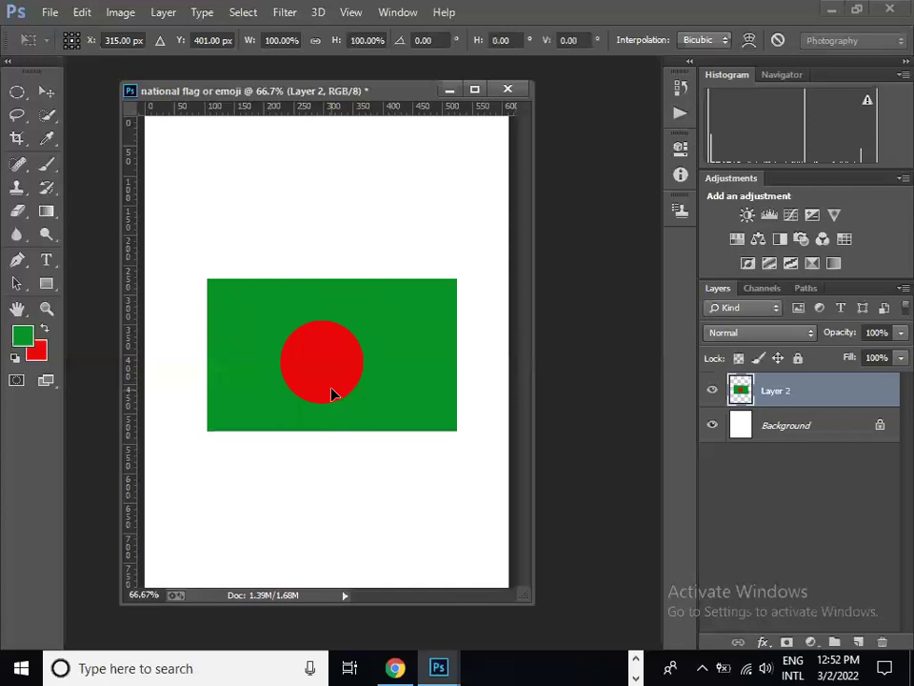
Warp the flag so its top edge rises left and dips right, bottom edge ripples, and commit.
{"action": "right_click", "coordinate": [394, 361]}
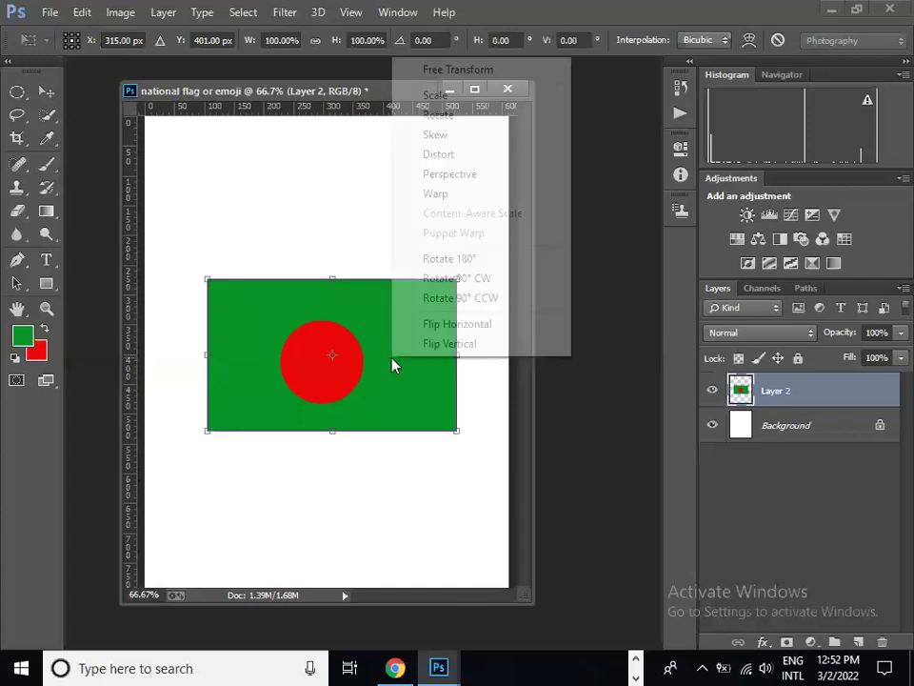
{"action": "left_click", "coordinate": [443, 198]}
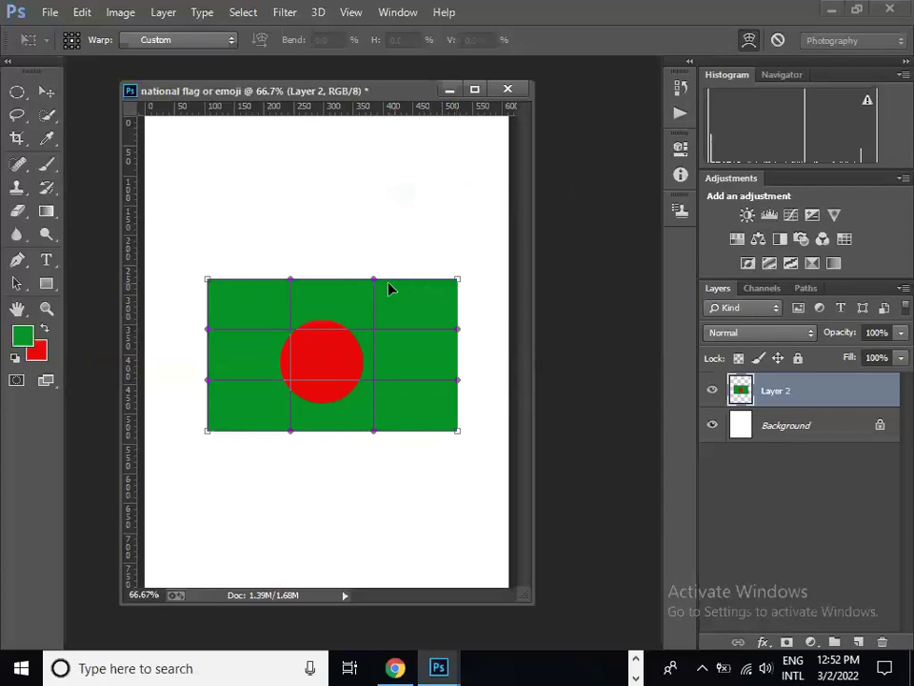
{"action": "left_click_drag", "start_coordinate": [259, 289], "coordinate": [266, 268]}
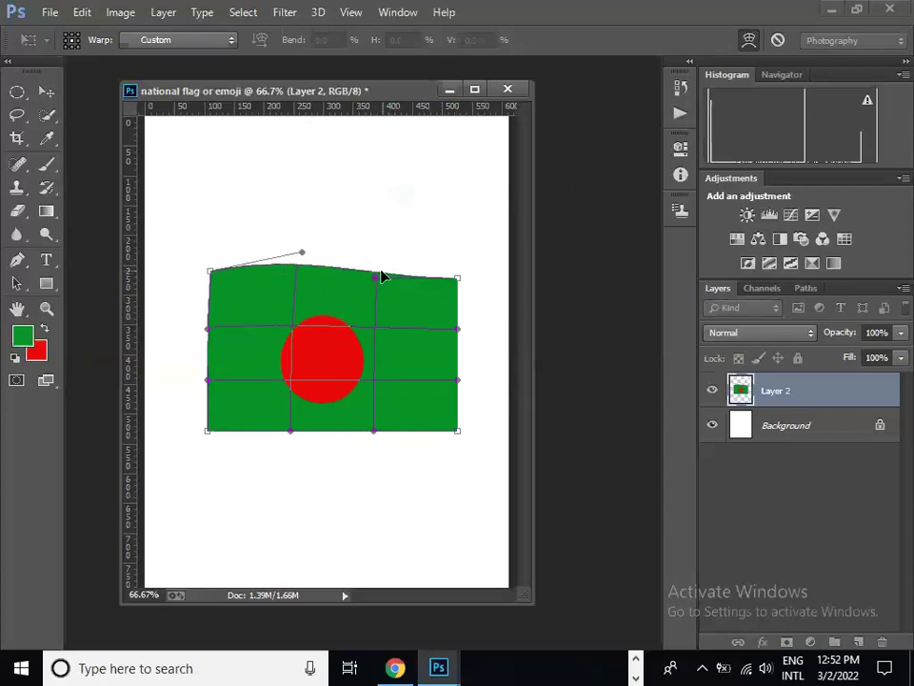
{"action": "left_click_drag", "start_coordinate": [377, 284], "coordinate": [363, 317]}
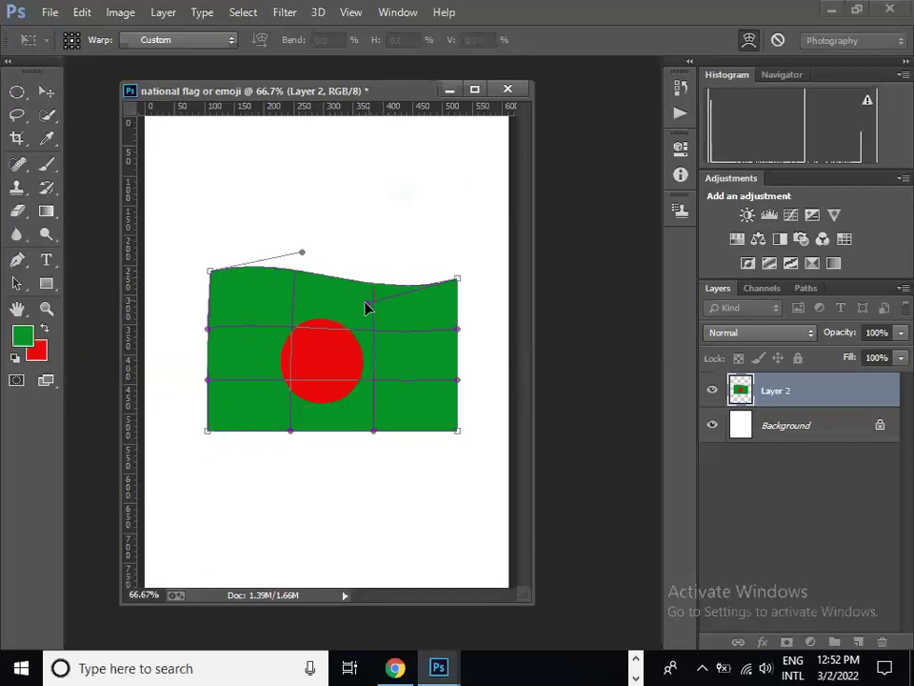
{"action": "left_click_drag", "start_coordinate": [289, 431], "coordinate": [311, 397]}
{"action": "left_click_drag", "start_coordinate": [377, 420], "coordinate": [368, 445]}
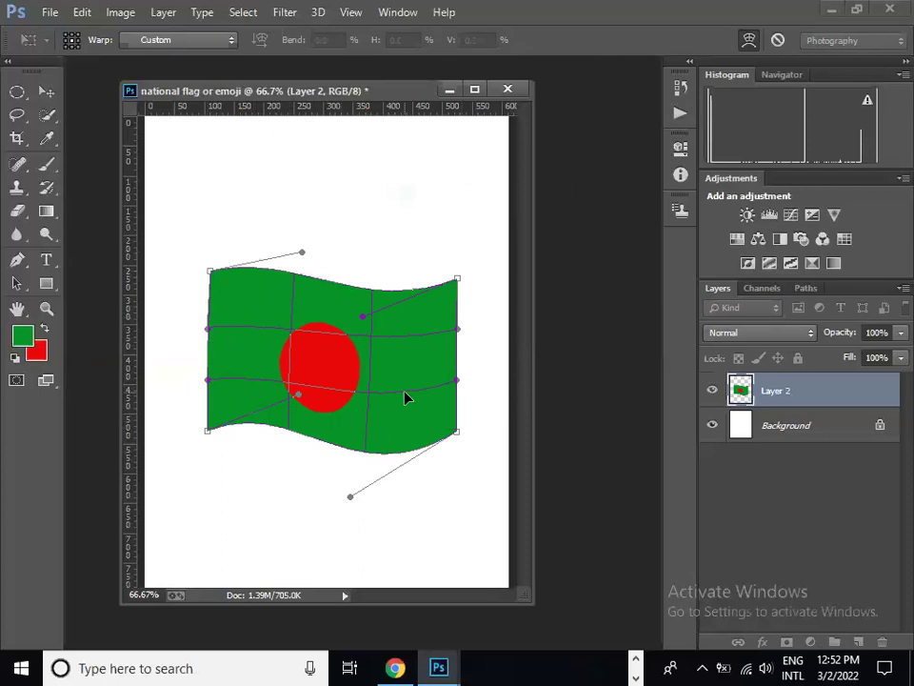
{"action": "key", "text": "Return"}
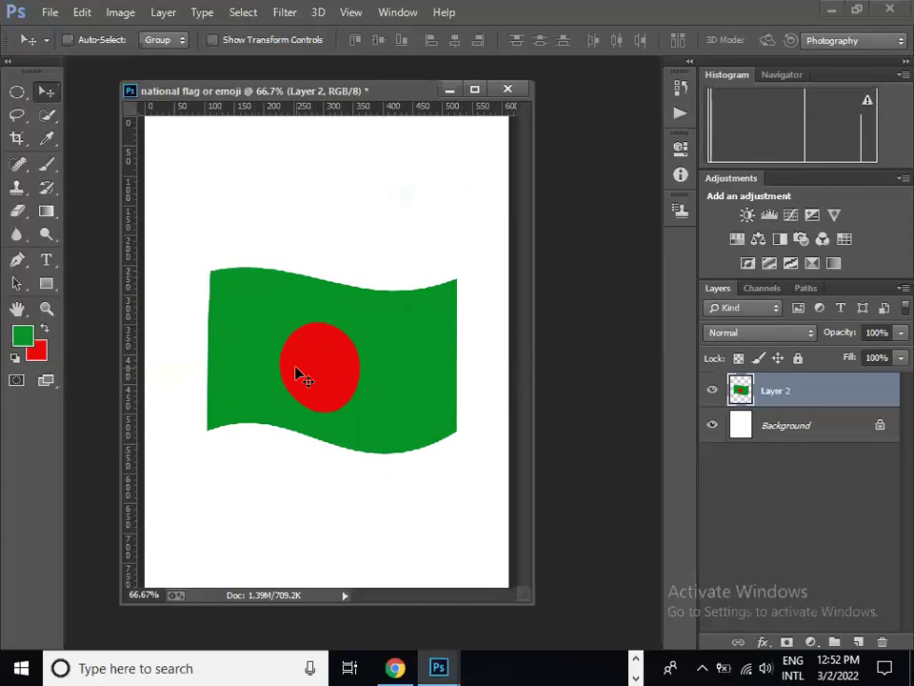
{"action": "key", "text": "ctrl+t"}
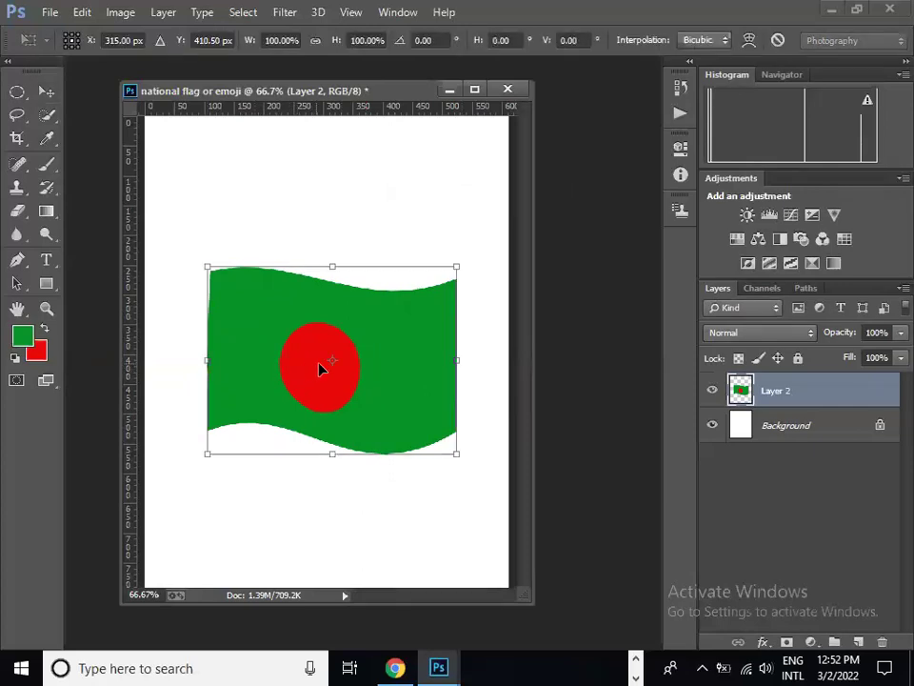
{"action": "left_click_drag", "start_coordinate": [457, 266], "coordinate": [373, 322]}
{"action": "left_click_drag", "start_coordinate": [313, 394], "coordinate": [381, 354]}
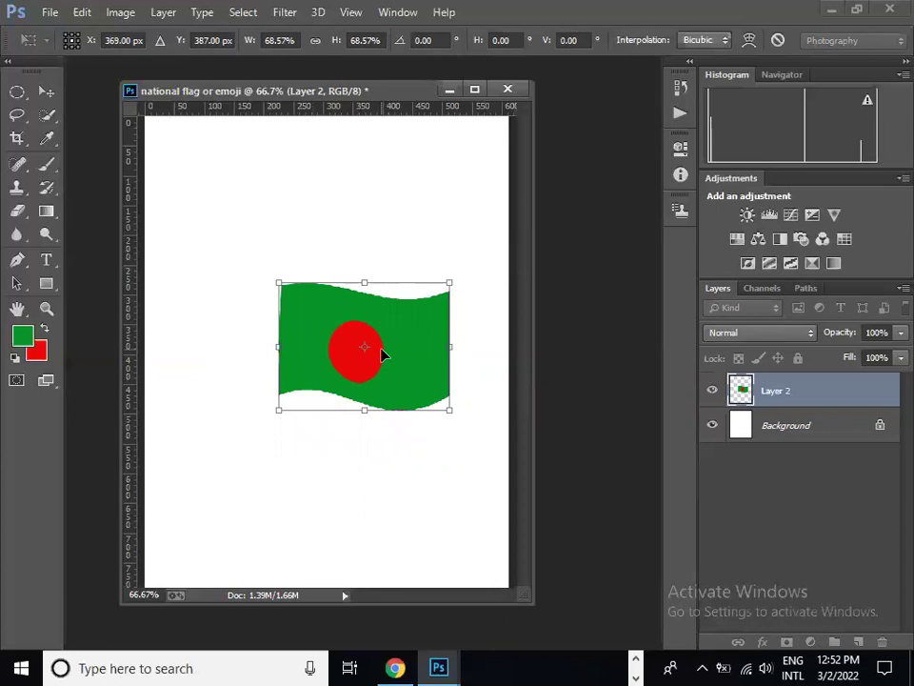
{"action": "key", "text": "Return"}
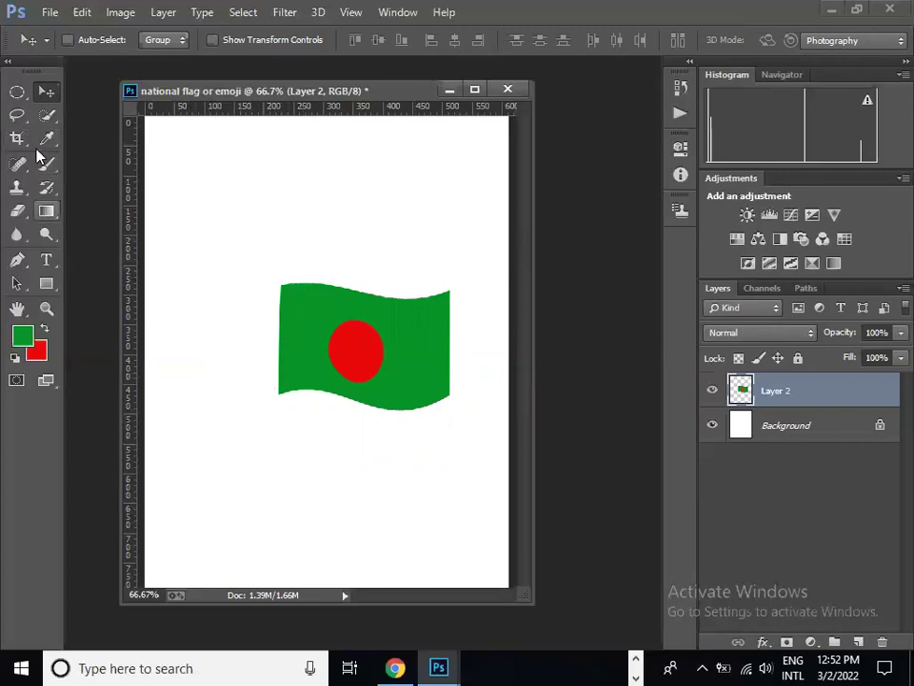
Select a thin pole strip plus a square base along the flag's left edge with Rectangular Marquee.
{"action": "left_click_drag", "start_coordinate": [16, 95], "coordinate": [80, 95]}
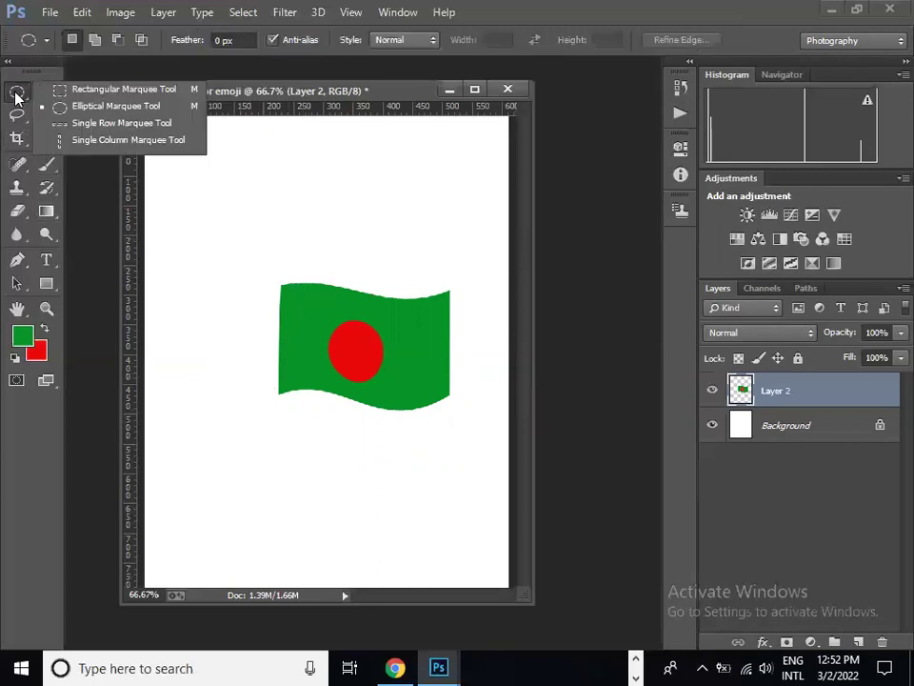
{"action": "left_click", "coordinate": [82, 90]}
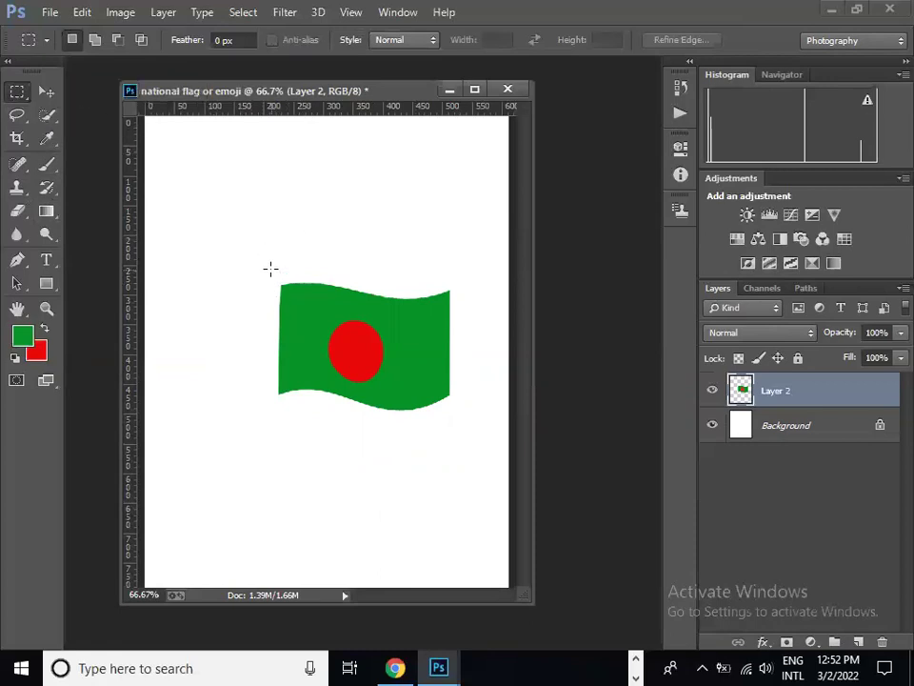
{"action": "left_click_drag", "start_coordinate": [274, 272], "coordinate": [282, 444]}
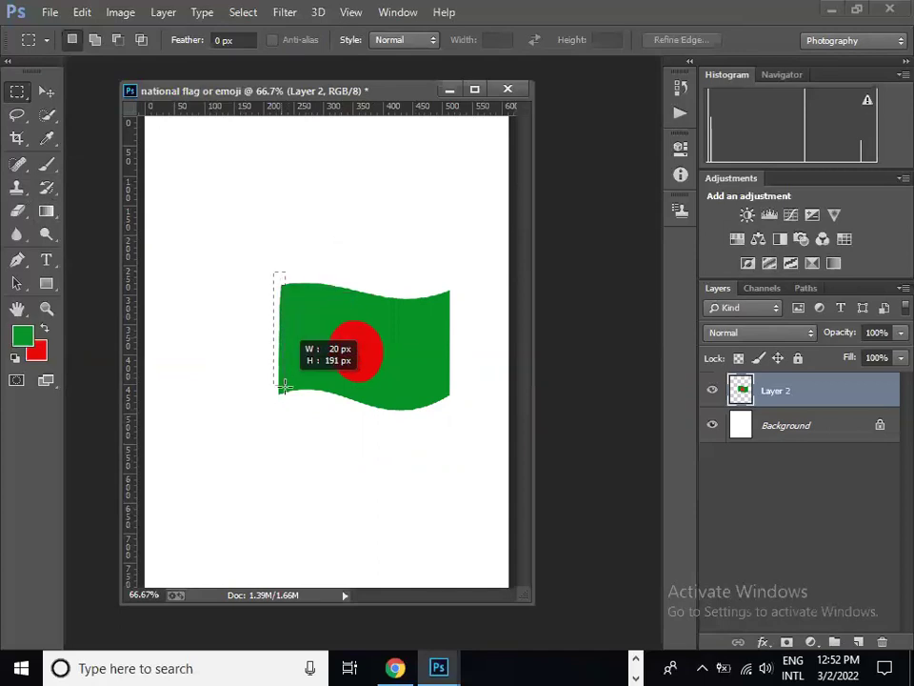
{"action": "left_click_drag", "start_coordinate": [281, 443], "coordinate": [279, 531]}
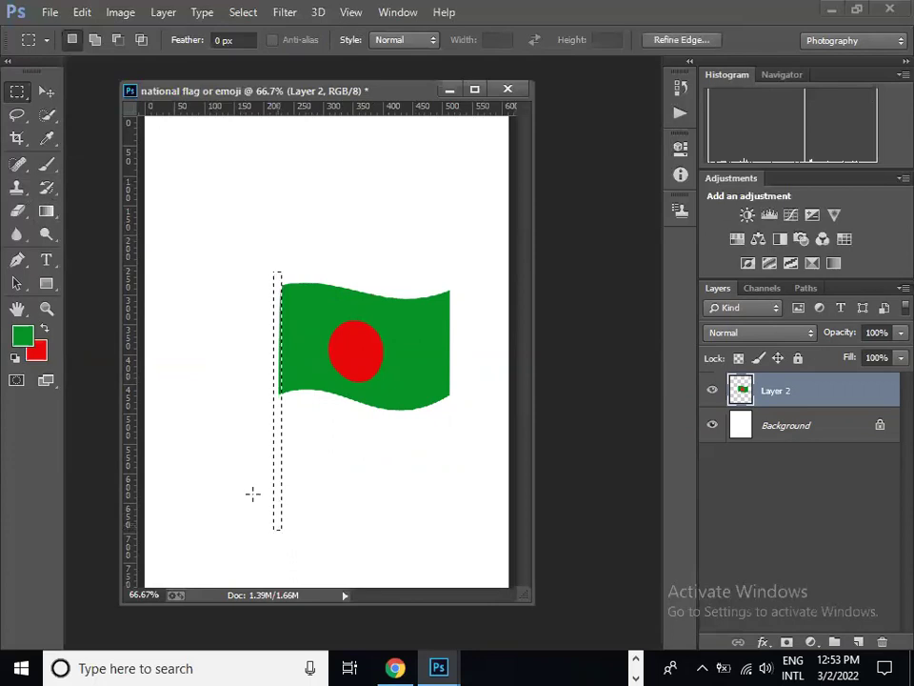
{"action": "left_click", "coordinate": [95, 40]}
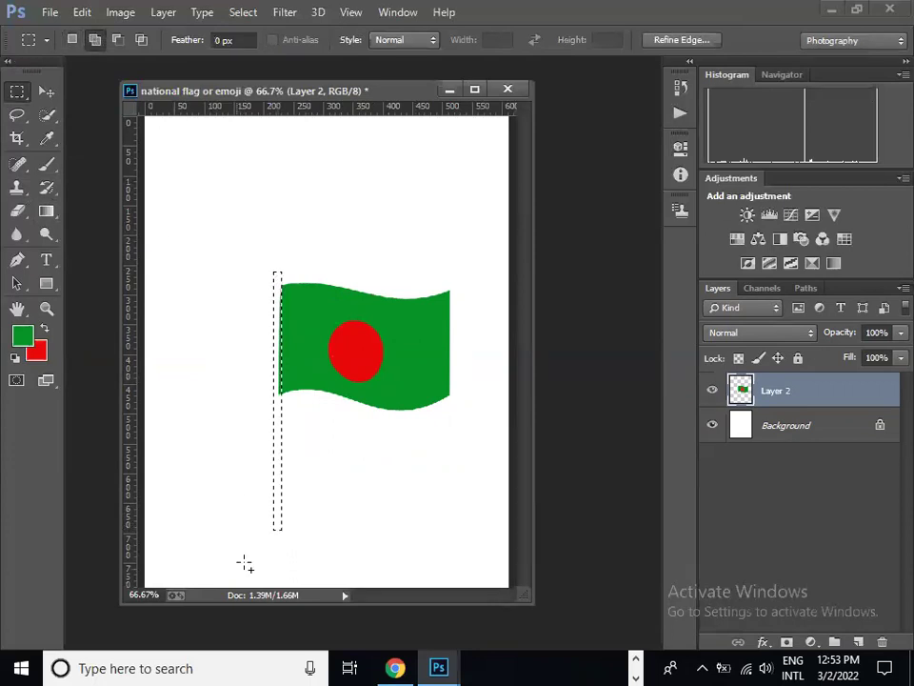
{"action": "left_click_drag", "start_coordinate": [253, 519], "coordinate": [308, 556]}
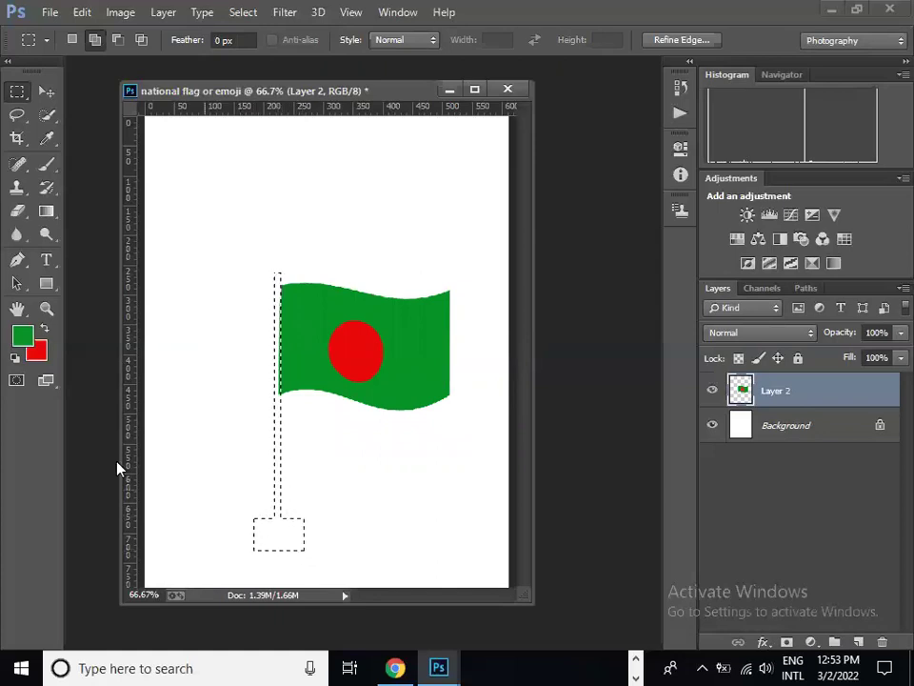
Set the background colour to dark grey #444141 and fill the pole selection.
{"action": "left_click", "coordinate": [39, 354]}
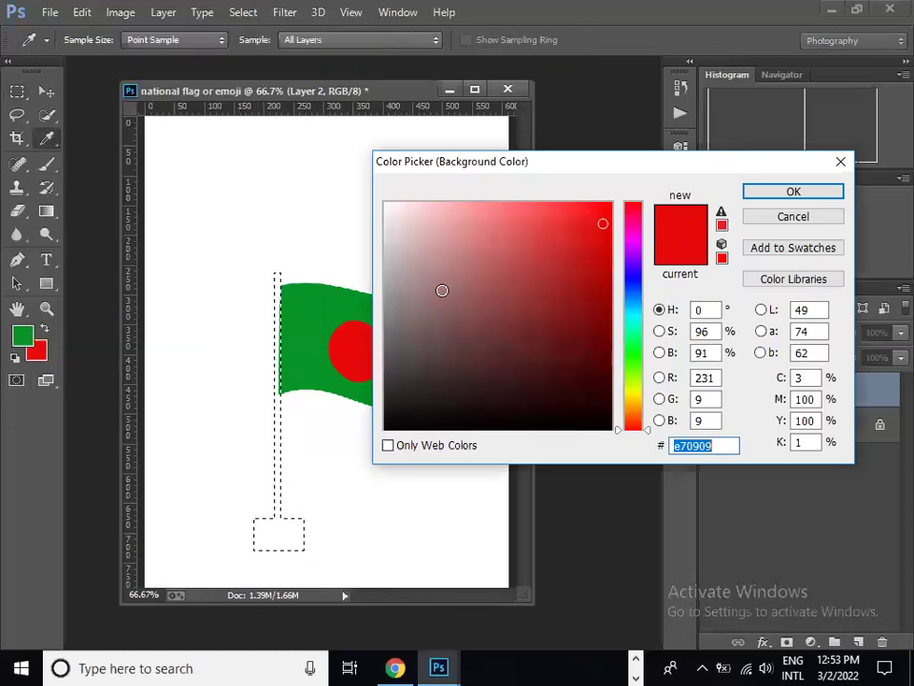
{"action": "left_click", "coordinate": [396, 368]}
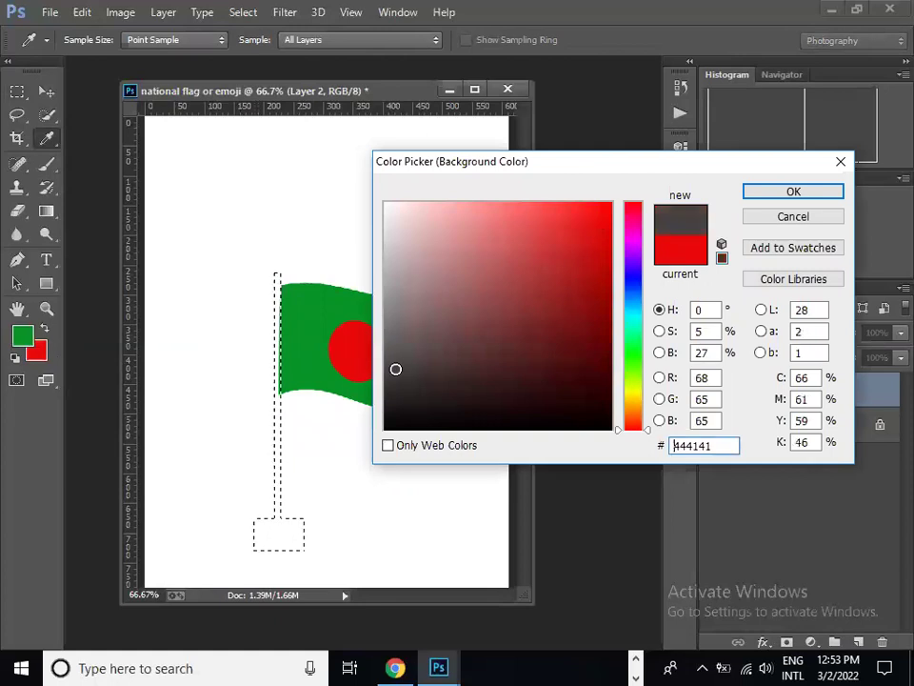
{"action": "left_click", "coordinate": [794, 193]}
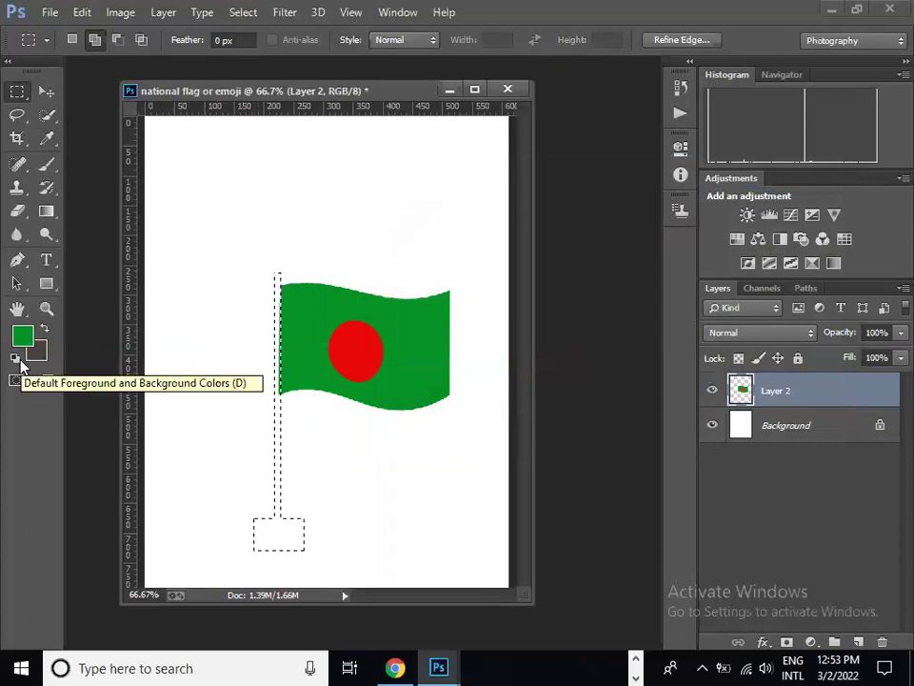
{"action": "key", "text": "ctrl+BackSpace"}
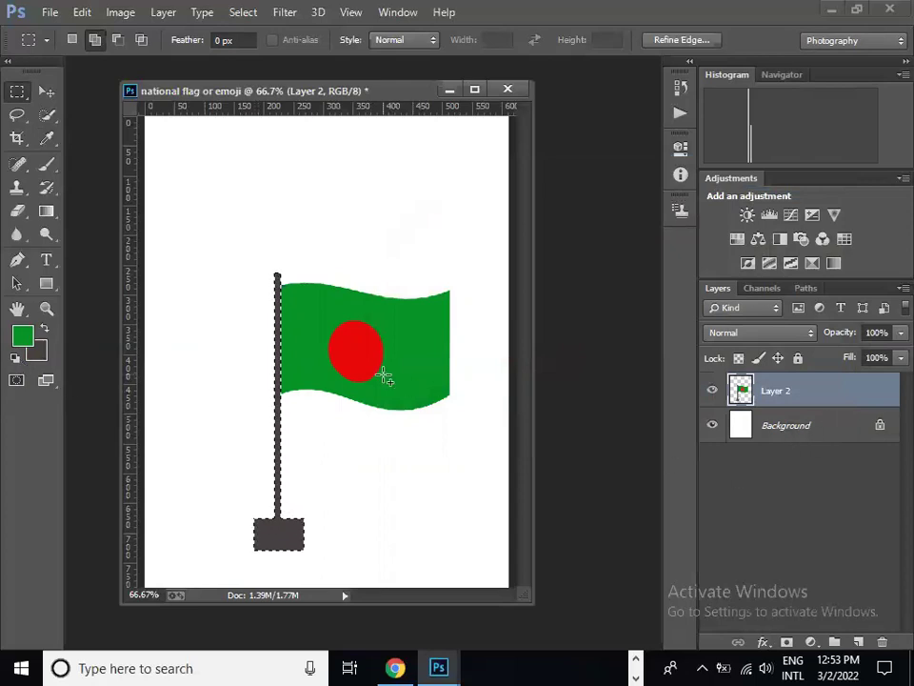
Move the flag layer up and left, then undo both the move and the pole fill.
{"action": "left_click", "coordinate": [48, 91]}
{"action": "left_click_drag", "start_coordinate": [412, 331], "coordinate": [383, 320]}
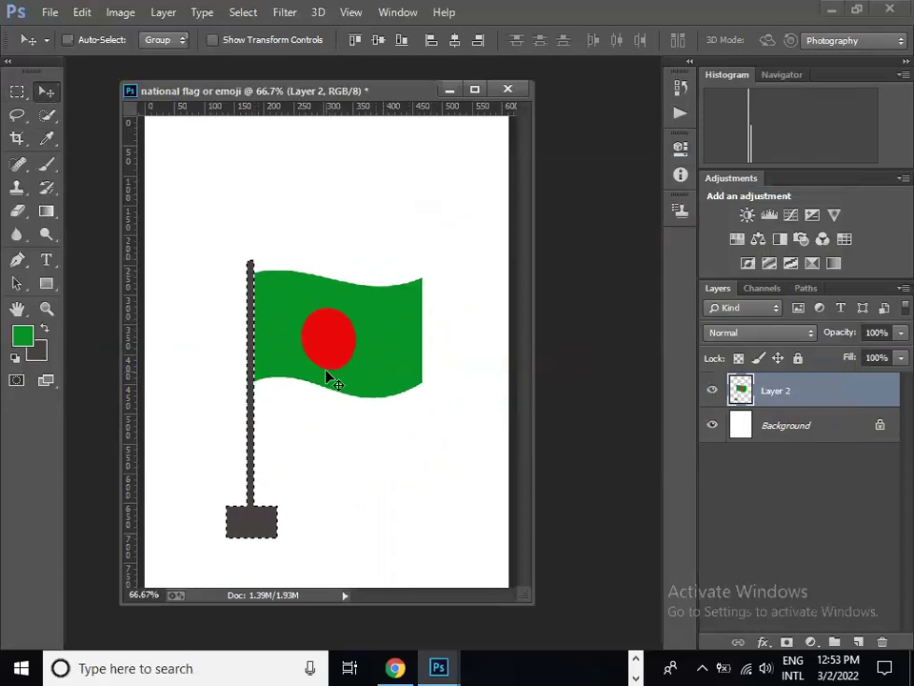
{"action": "key", "text": "ctrl+alt+z"}
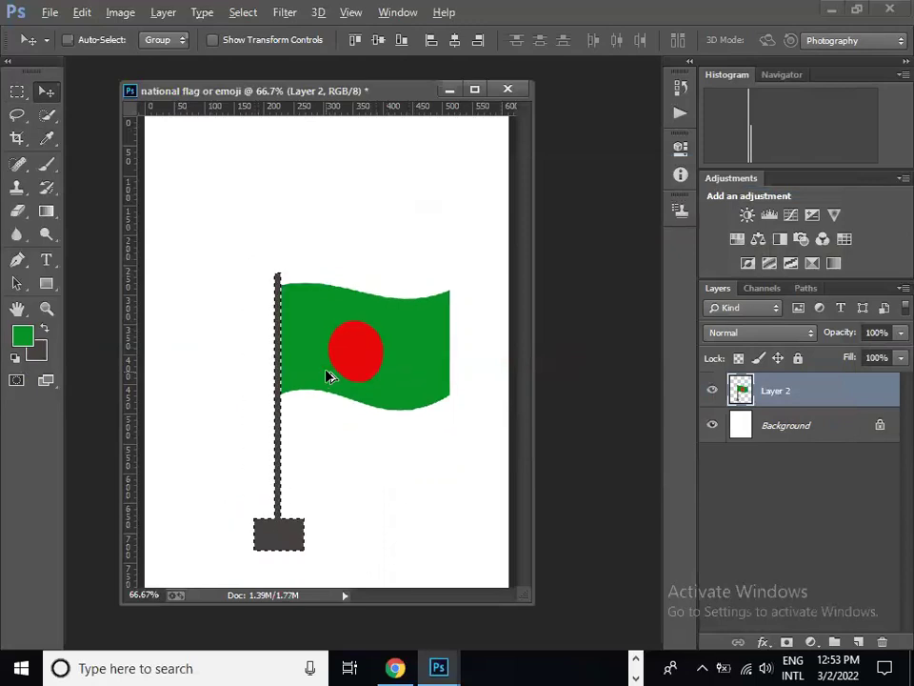
{"action": "key", "text": "ctrl+alt+z"}
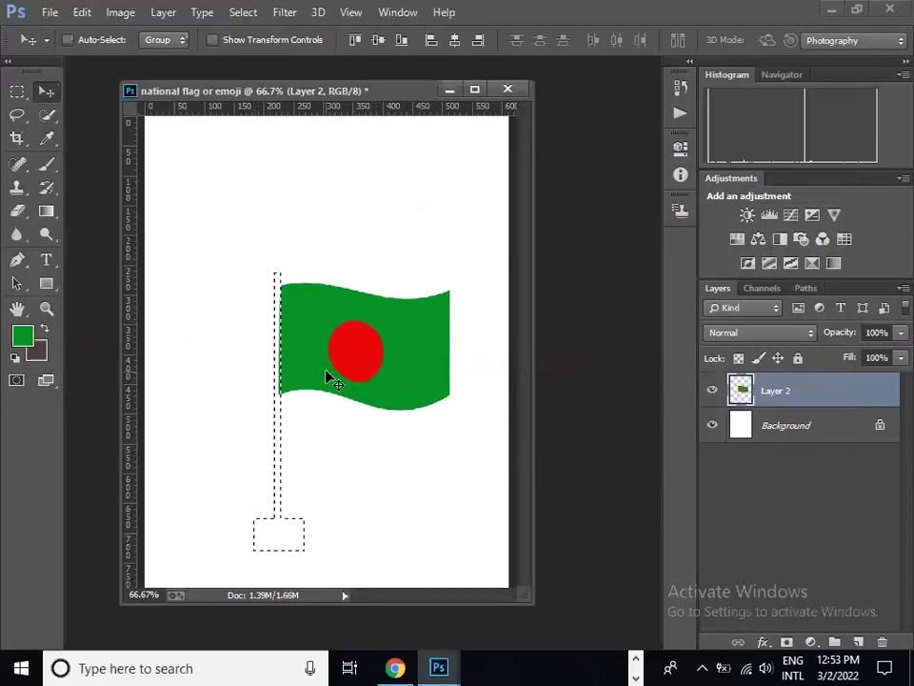
Fill the pole selection dark grey on a new Layer 3 and deselect.
{"action": "left_click", "coordinate": [858, 643]}
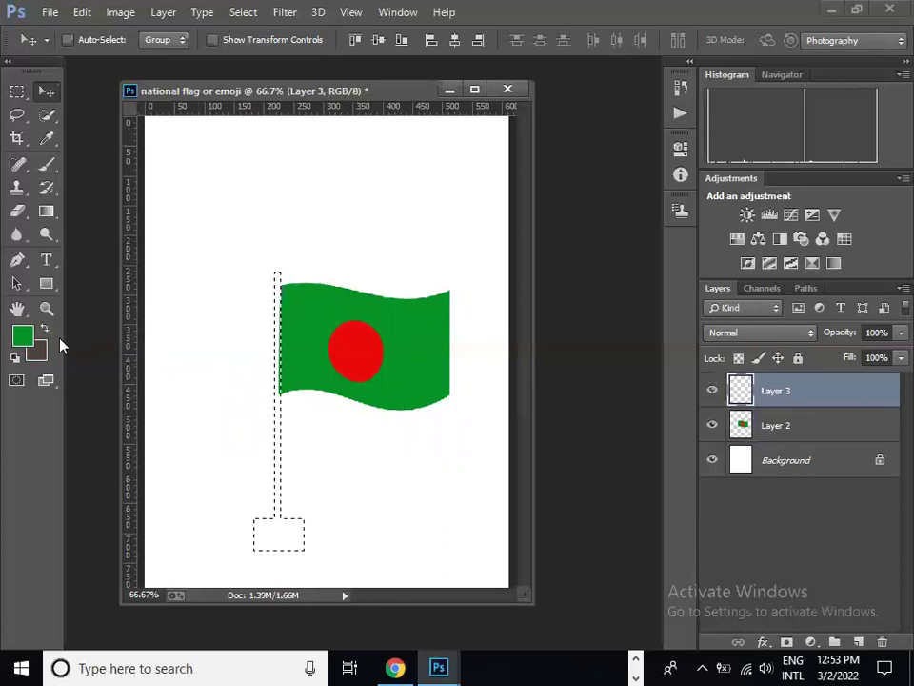
{"action": "key", "text": "ctrl+BackSpace"}
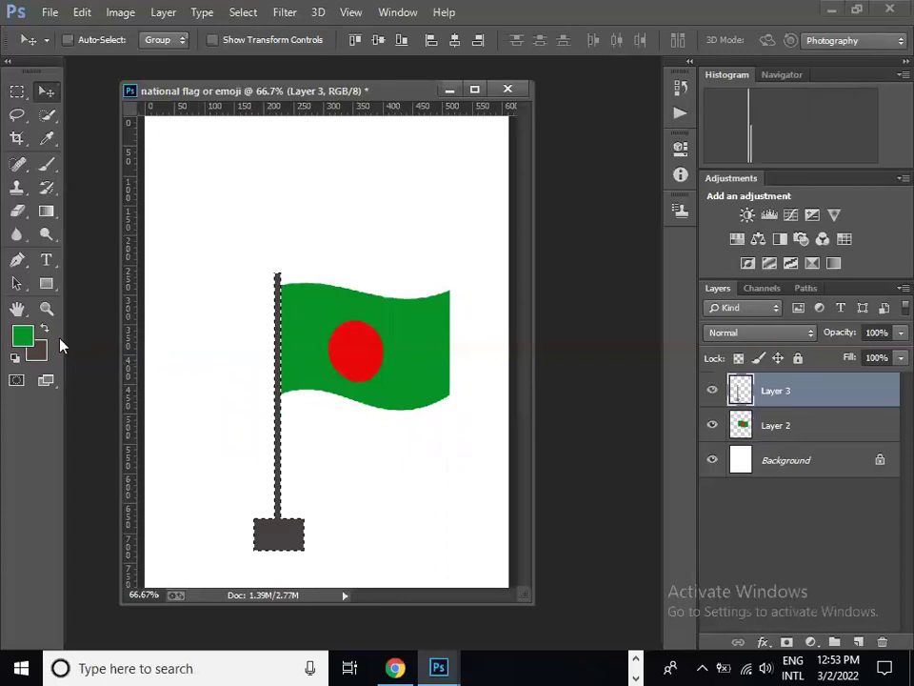
{"action": "left_click", "coordinate": [243, 11]}
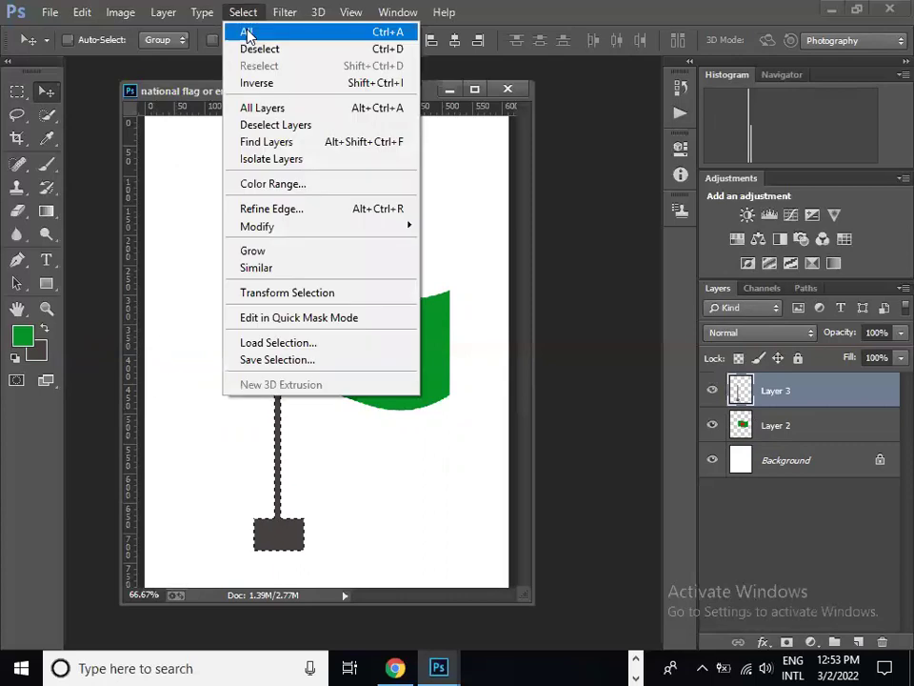
{"action": "left_click", "coordinate": [262, 47]}
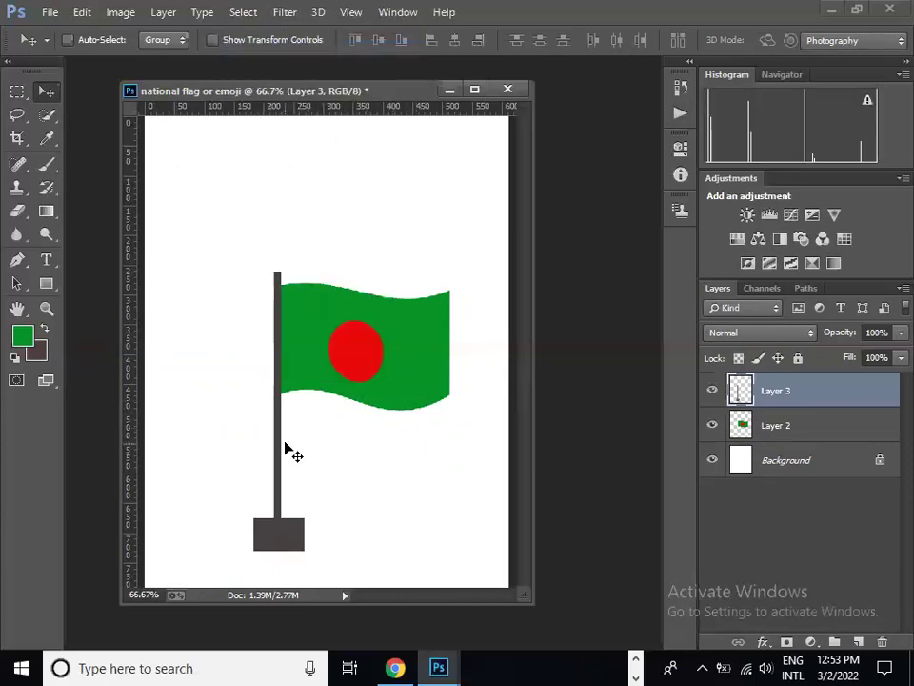
Merge the flag and pole layers into one and nudge the result up and left.
{"action": "left_click_drag", "start_coordinate": [279, 458], "coordinate": [288, 455]}
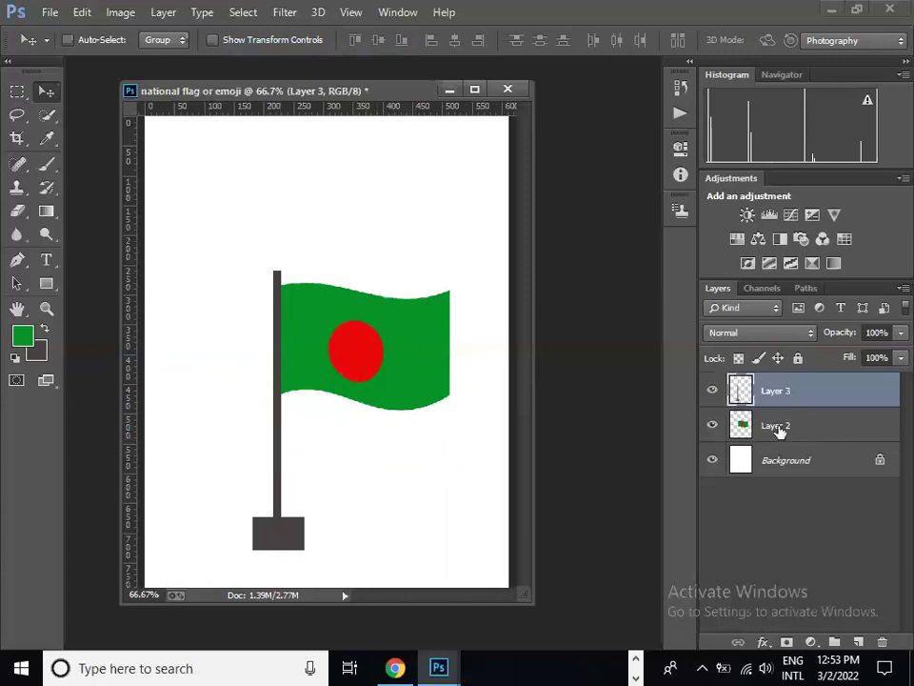
{"action": "left_click", "coordinate": [779, 431], "text": "shift"}
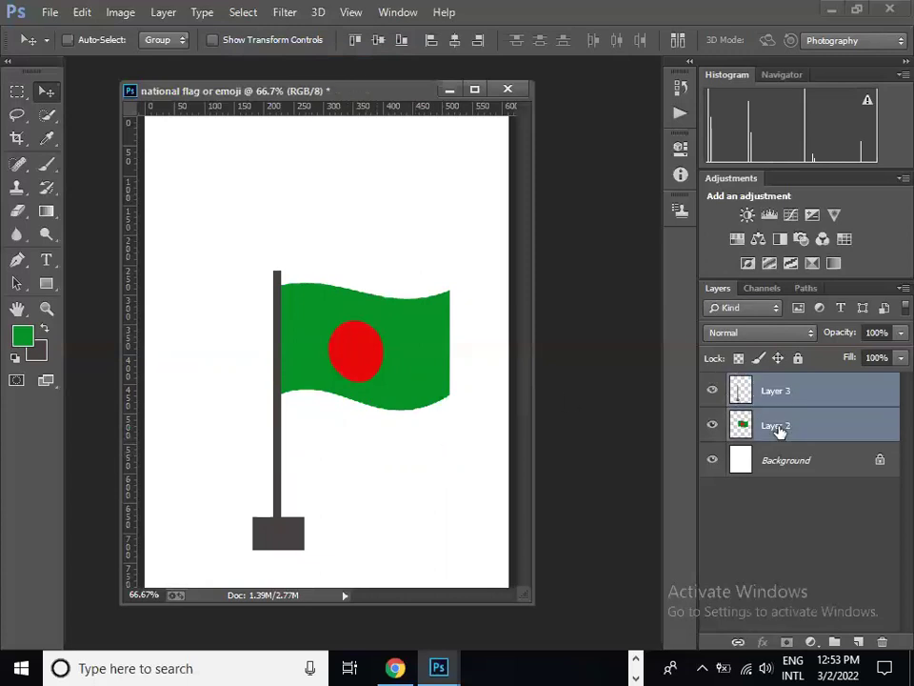
{"action": "right_click", "coordinate": [779, 430]}
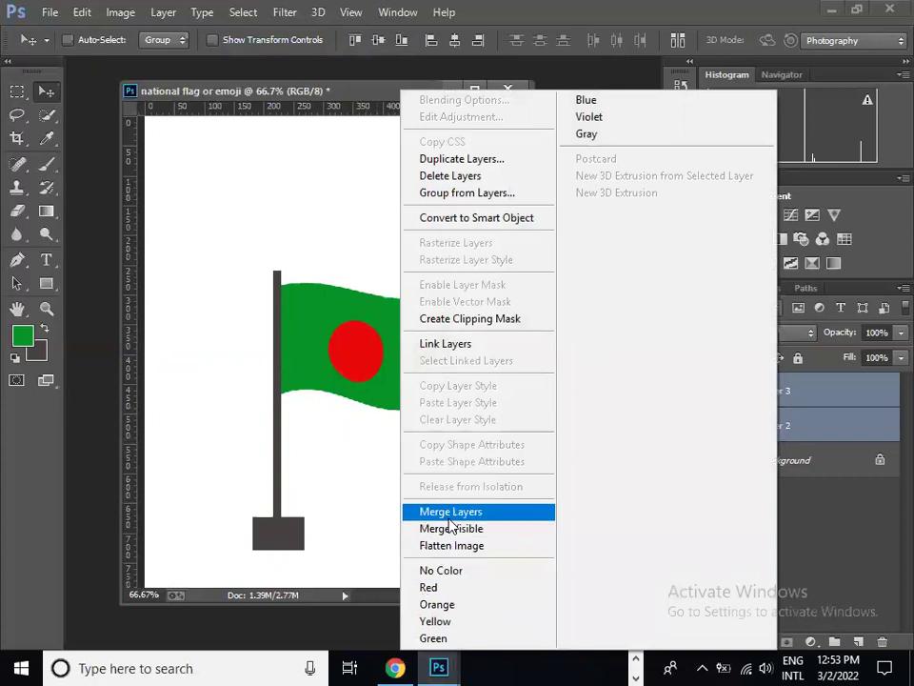
{"action": "left_click", "coordinate": [452, 512]}
{"action": "mouse_move", "coordinate": [332, 327]}
{"action": "left_mouse_down"}
{"action": "mouse_move", "coordinate": [279, 257]}
{"action": "mouse_move", "coordinate": [321, 319]}
{"action": "left_mouse_up"}
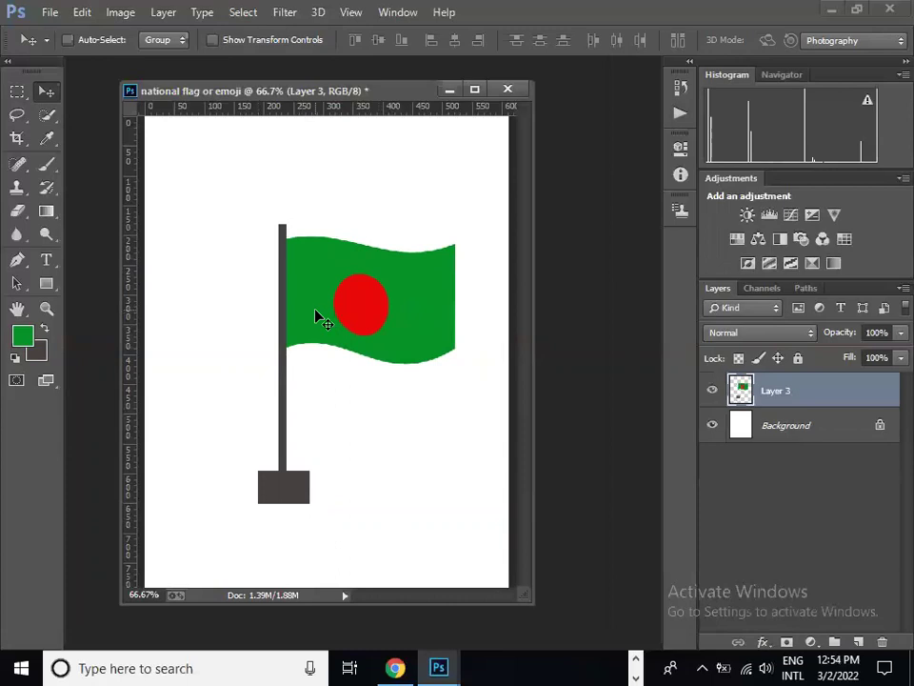
Try a transform on the combined flag and pole, apply it, and move it up and left.
{"action": "right_click", "coordinate": [316, 312]}
{"action": "left_click", "coordinate": [327, 266]}
{"action": "key", "text": "ctrl+t"}
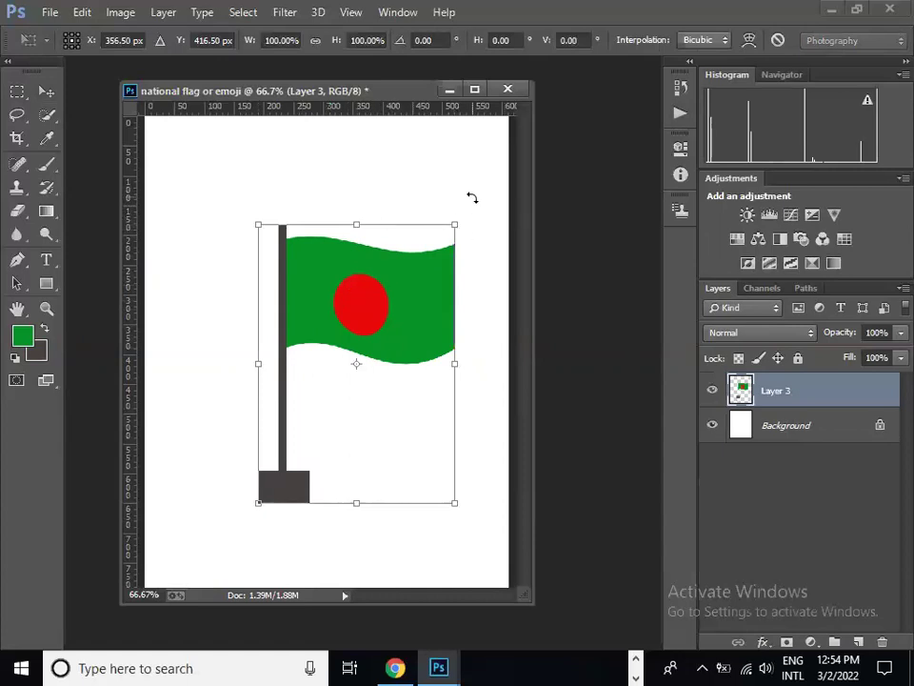
{"action": "mouse_move", "coordinate": [485, 187]}
{"action": "left_mouse_down"}
{"action": "mouse_move", "coordinate": [487, 250]}
{"action": "mouse_move", "coordinate": [317, 143]}
{"action": "mouse_move", "coordinate": [445, 209]}
{"action": "mouse_move", "coordinate": [475, 261]}
{"action": "mouse_move", "coordinate": [461, 306]}
{"action": "mouse_move", "coordinate": [439, 230]}
{"action": "mouse_move", "coordinate": [477, 211]}
{"action": "mouse_move", "coordinate": [464, 206]}
{"action": "left_mouse_up"}
{"action": "key", "text": "Return"}
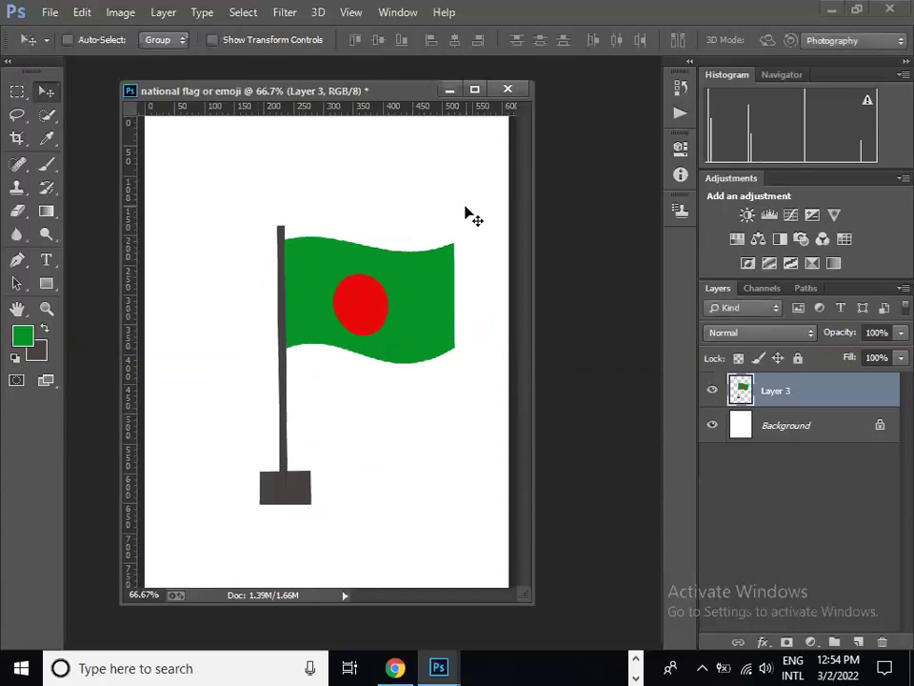
{"action": "left_click_drag", "start_coordinate": [381, 296], "coordinate": [303, 247]}
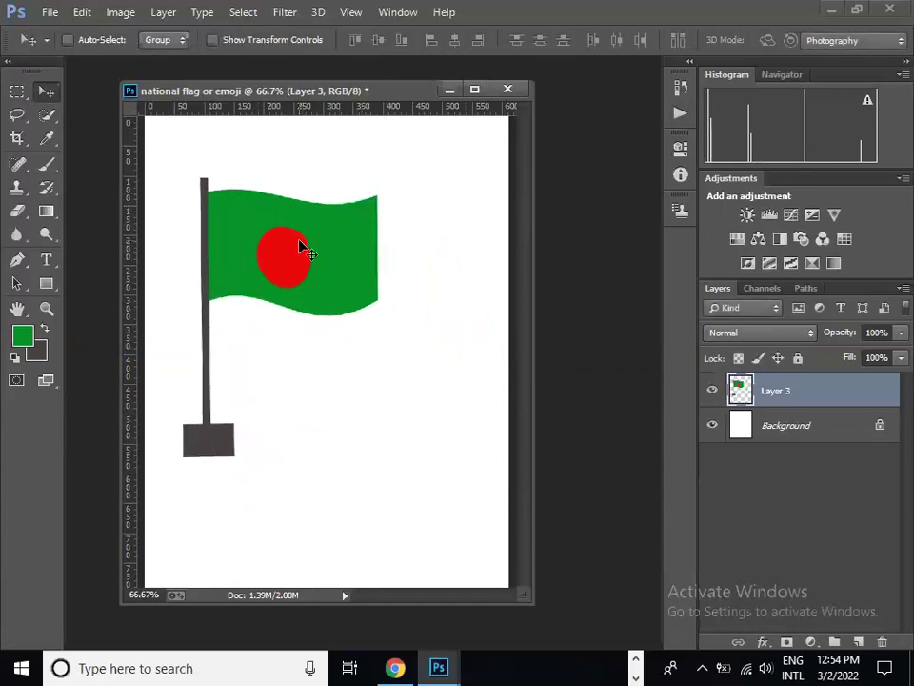
Scale the flag and pole down to about 68.7% and place them toward the left.
{"action": "key", "text": "ctrl+t"}
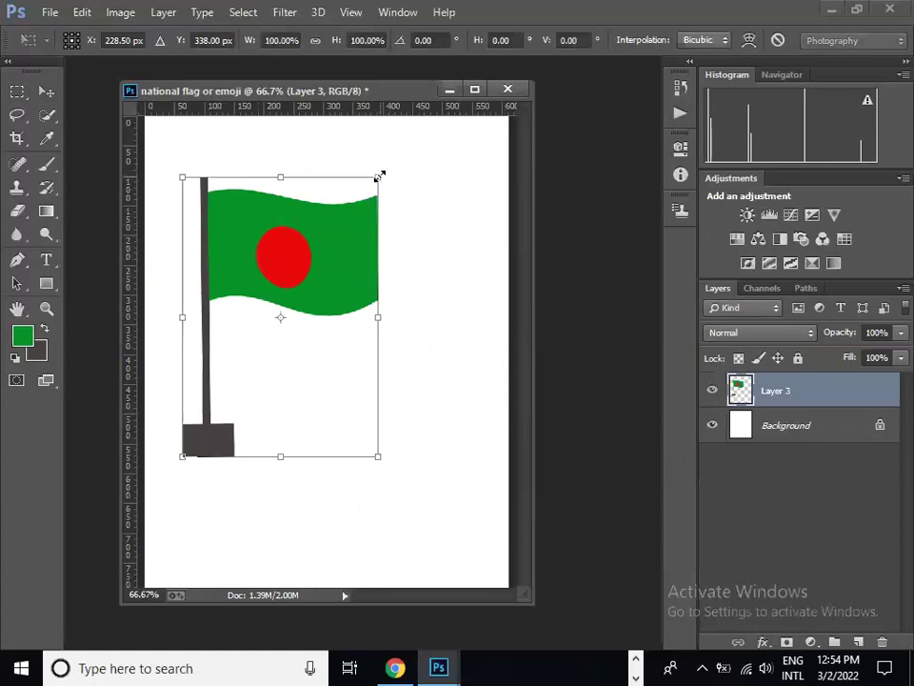
{"action": "left_click_drag", "start_coordinate": [377, 179], "coordinate": [318, 266]}
{"action": "mouse_move", "coordinate": [272, 359]}
{"action": "left_mouse_down"}
{"action": "mouse_move", "coordinate": [258, 275]}
{"action": "mouse_move", "coordinate": [257, 349]}
{"action": "left_mouse_up"}
{"action": "key", "text": "Return"}
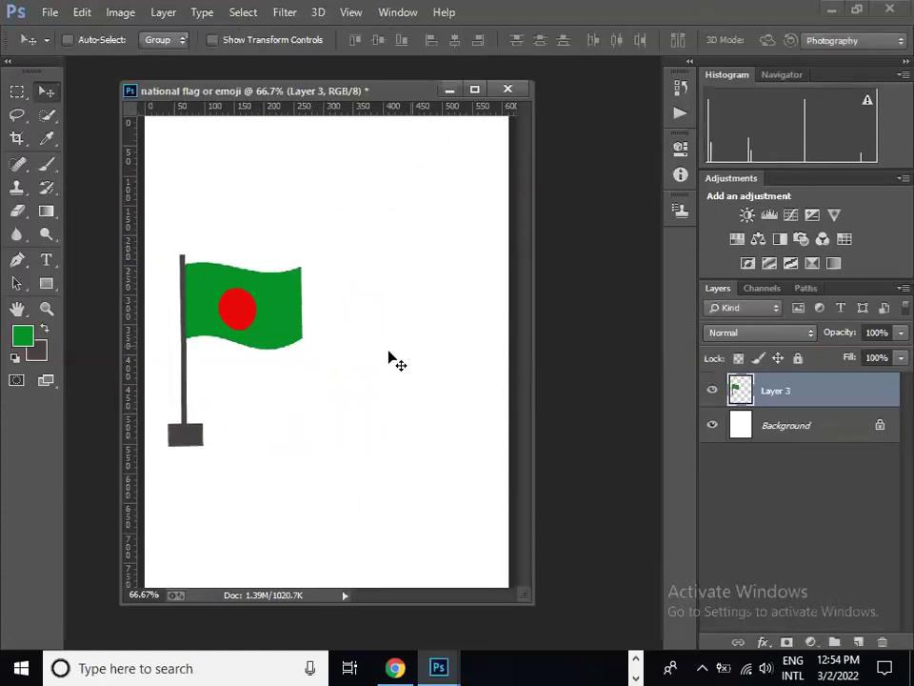
Draw a circular Elliptical Marquee selection right of the flag and add a new layer for the face.
{"action": "left_click", "coordinate": [16, 92]}
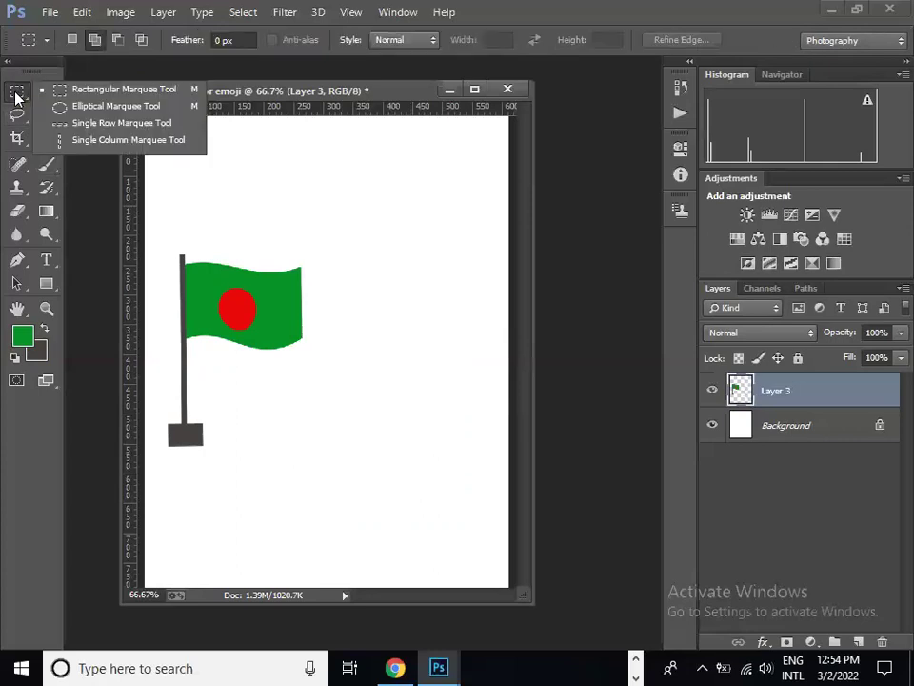
{"action": "left_click", "coordinate": [113, 107]}
{"action": "left_click_drag", "start_coordinate": [381, 320], "coordinate": [463, 422]}
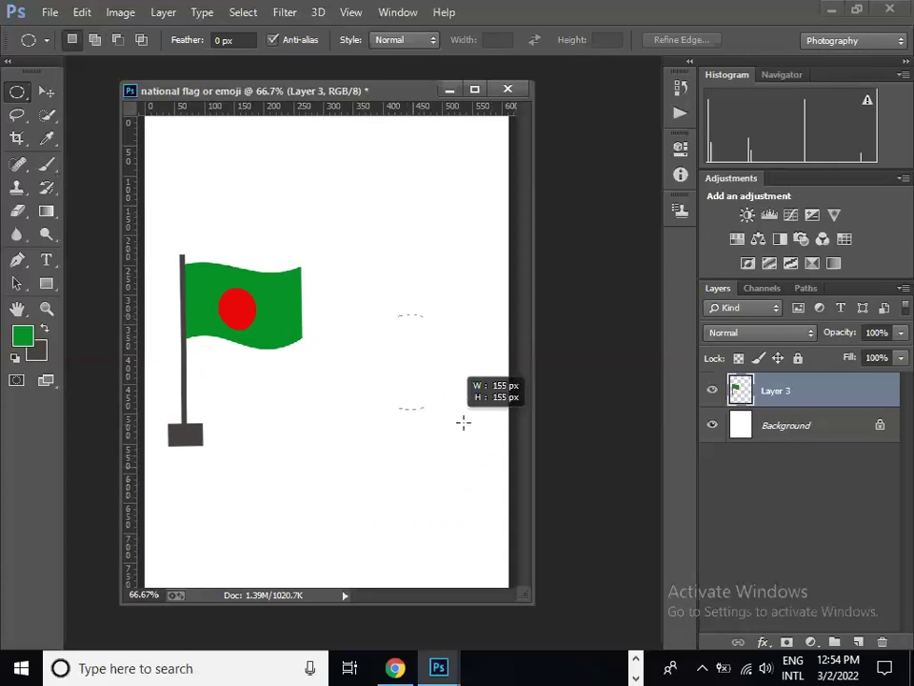
{"action": "left_click_drag", "start_coordinate": [463, 422], "coordinate": [464, 435]}
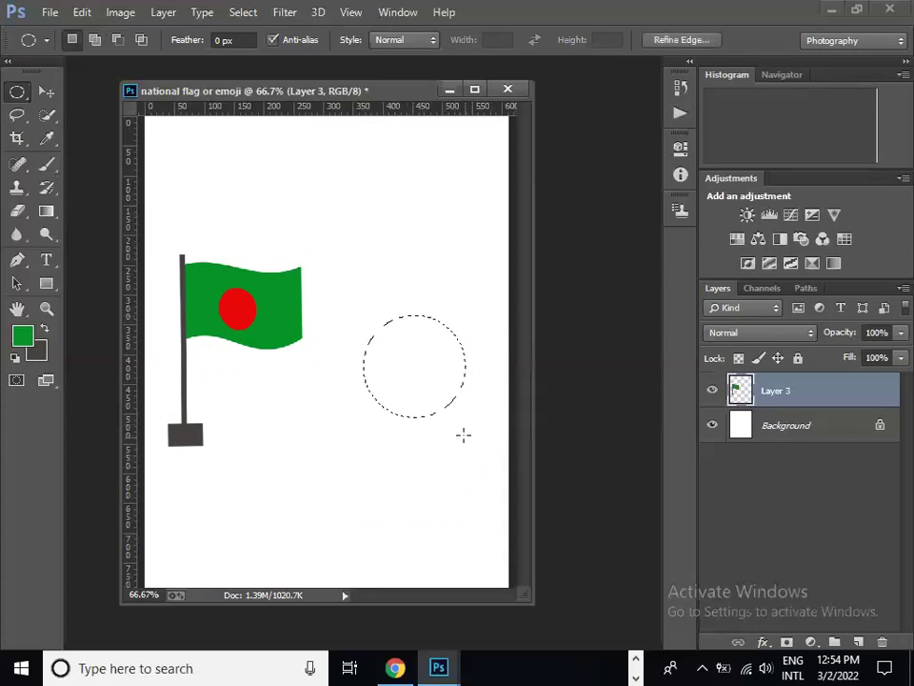
{"action": "left_click", "coordinate": [858, 644]}
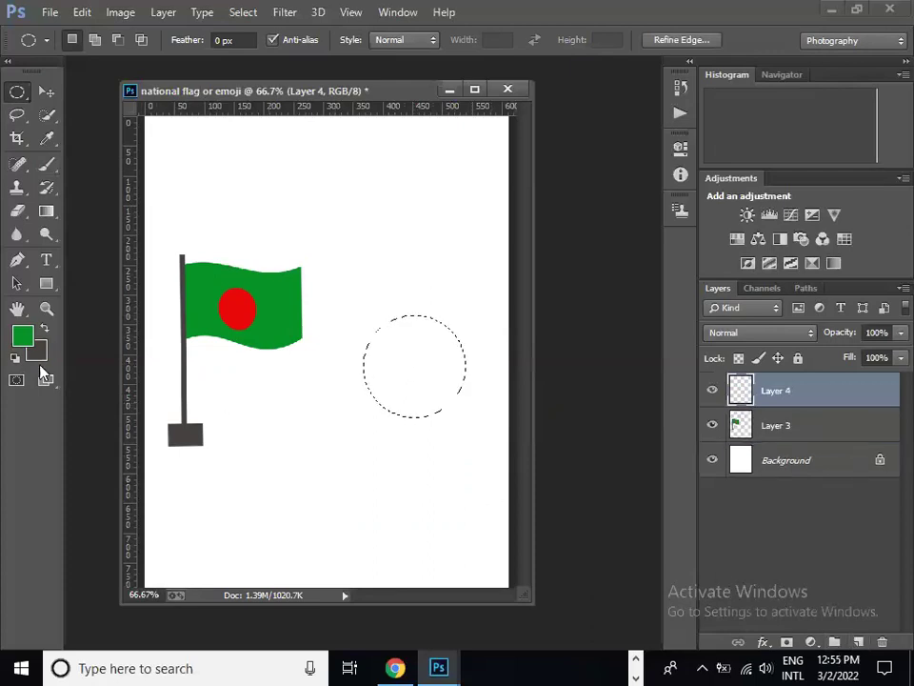
Set the background colour to yellow #e9dc10.
{"action": "key", "text": "i"}
{"action": "left_click", "coordinate": [38, 355]}
{"action": "mouse_move", "coordinate": [628, 393]}
{"action": "left_mouse_down"}
{"action": "mouse_move", "coordinate": [646, 404]}
{"action": "mouse_move", "coordinate": [639, 395]}
{"action": "left_mouse_up"}
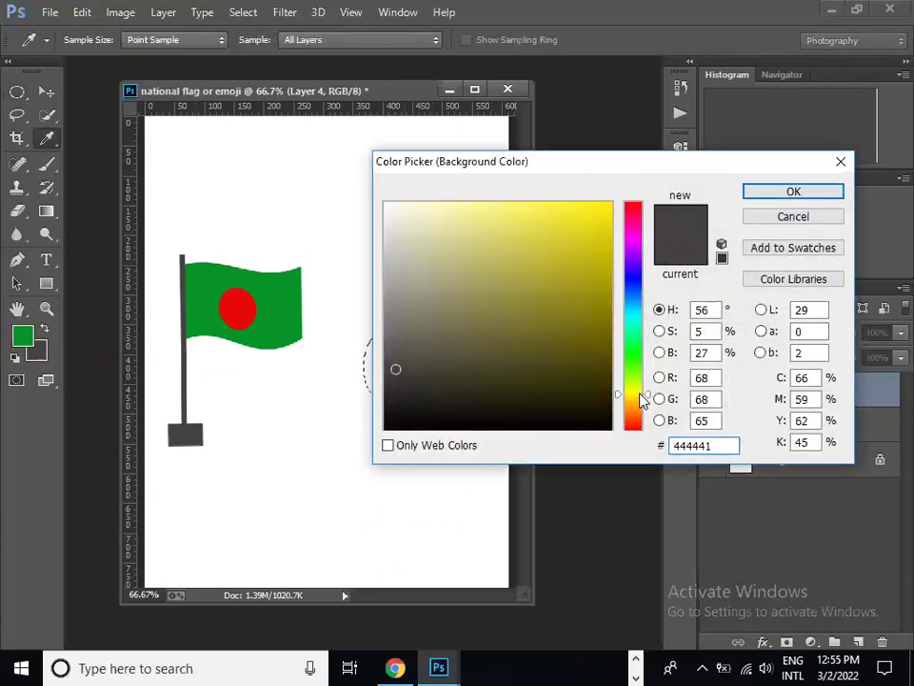
{"action": "left_click", "coordinate": [596, 222]}
{"action": "left_click", "coordinate": [767, 200]}
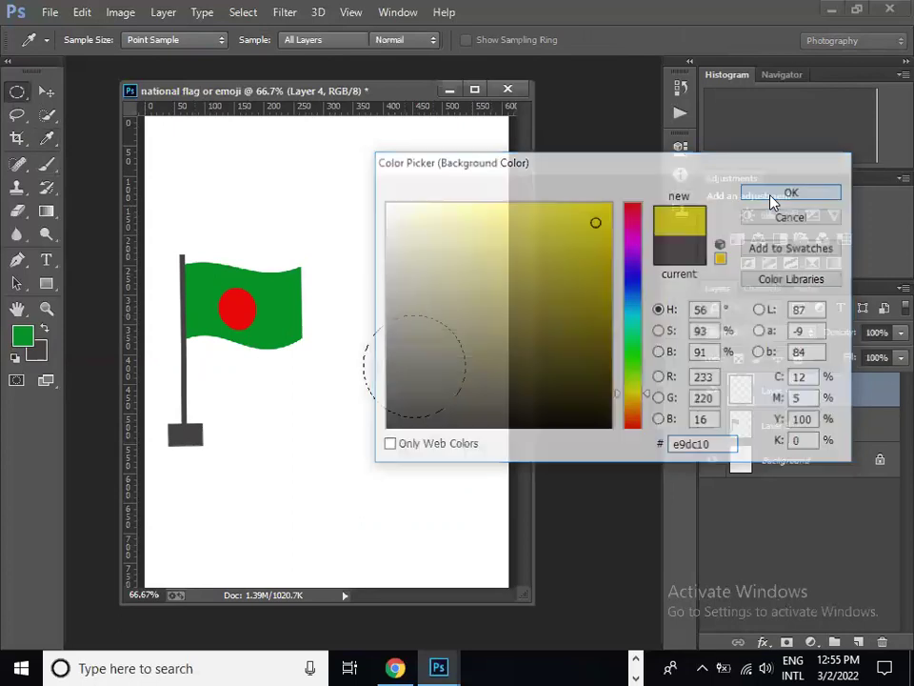
{"action": "key", "text": "m"}
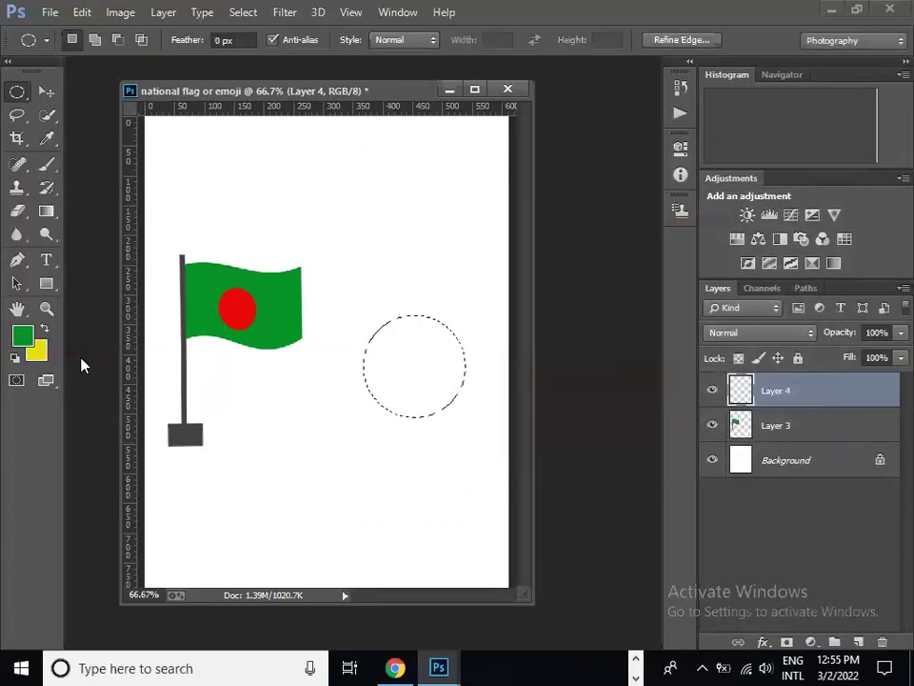
Fill the circle with yellow, deselect, and move it slightly down.
{"action": "key", "text": "ctrl+BackSpace"}
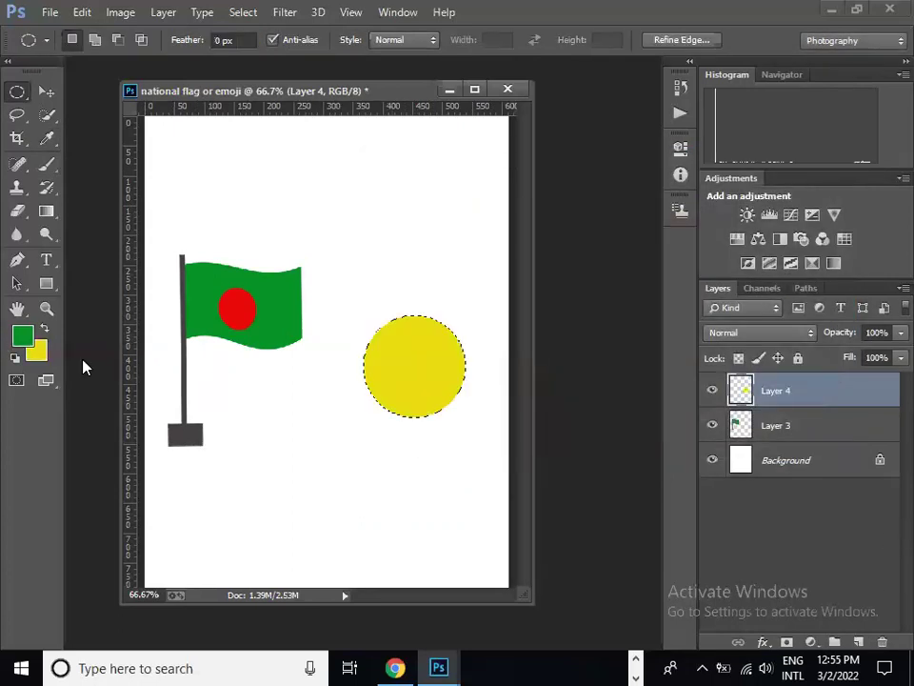
{"action": "key", "text": "alt+s"}
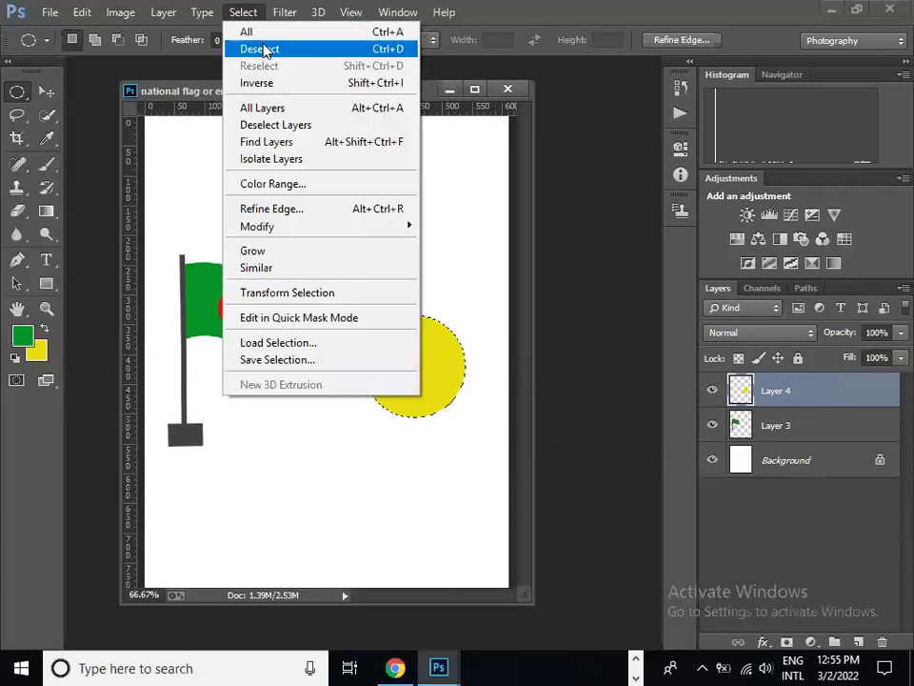
{"action": "left_click", "coordinate": [266, 48]}
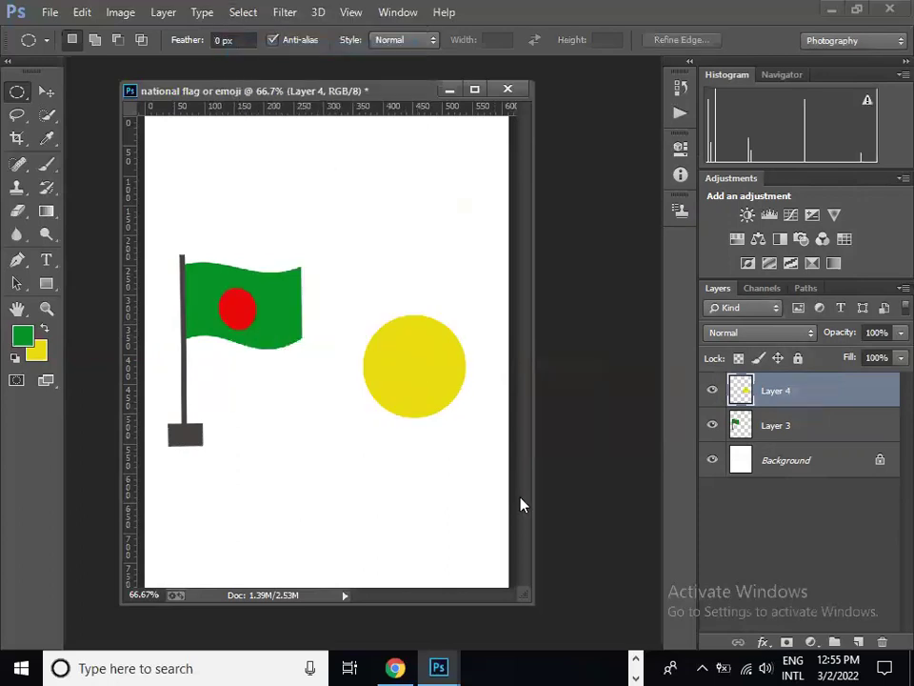
{"action": "left_click", "coordinate": [46, 90]}
{"action": "left_click_drag", "start_coordinate": [401, 394], "coordinate": [395, 400]}
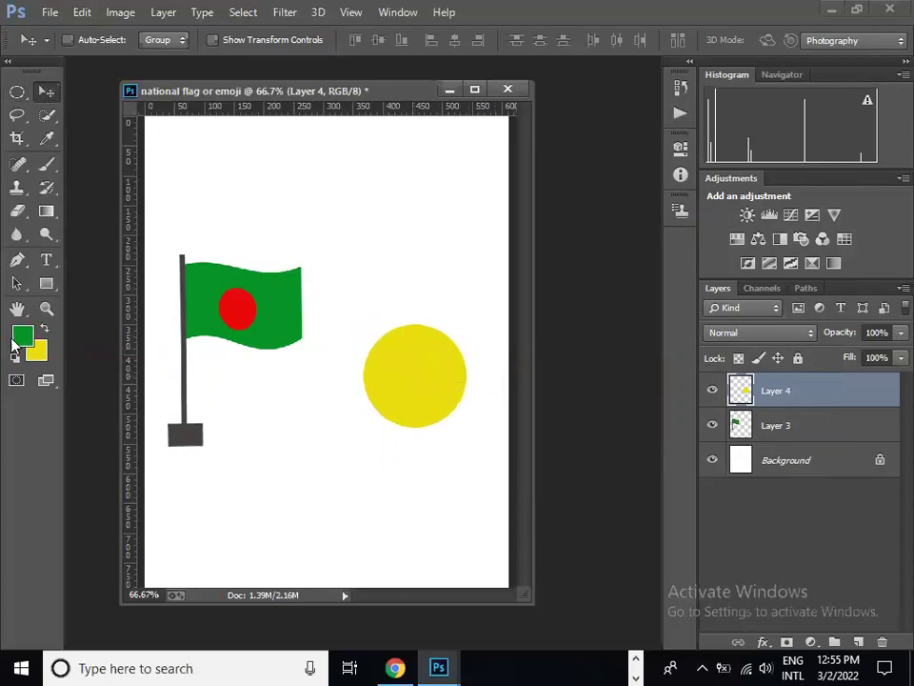
{"action": "left_click", "coordinate": [17, 92]}
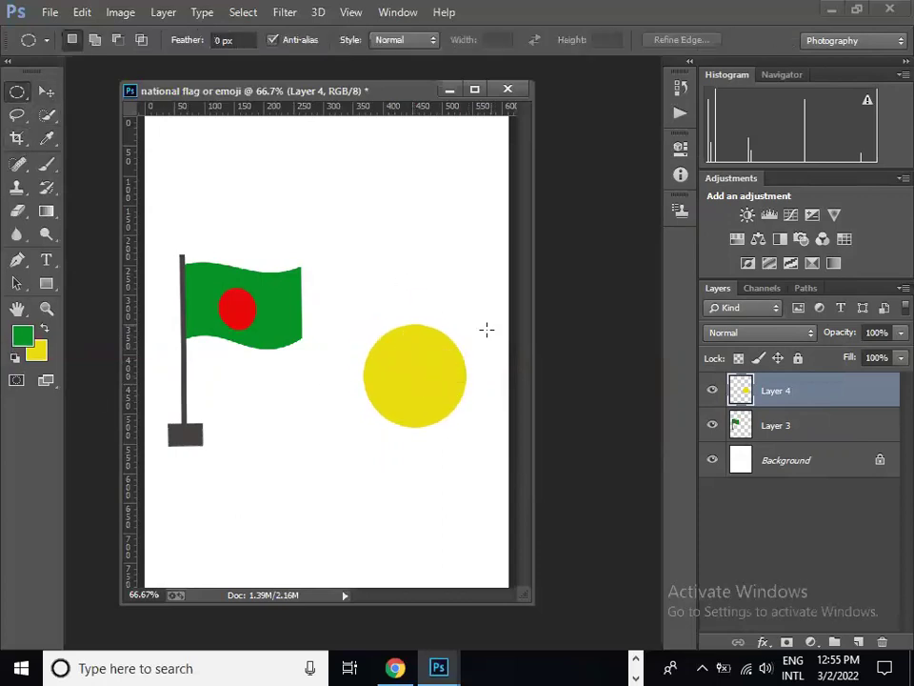
Select a small eye circle, add a new layer, and set the background colour to #181813.
{"action": "left_click_drag", "start_coordinate": [396, 361], "coordinate": [410, 373]}
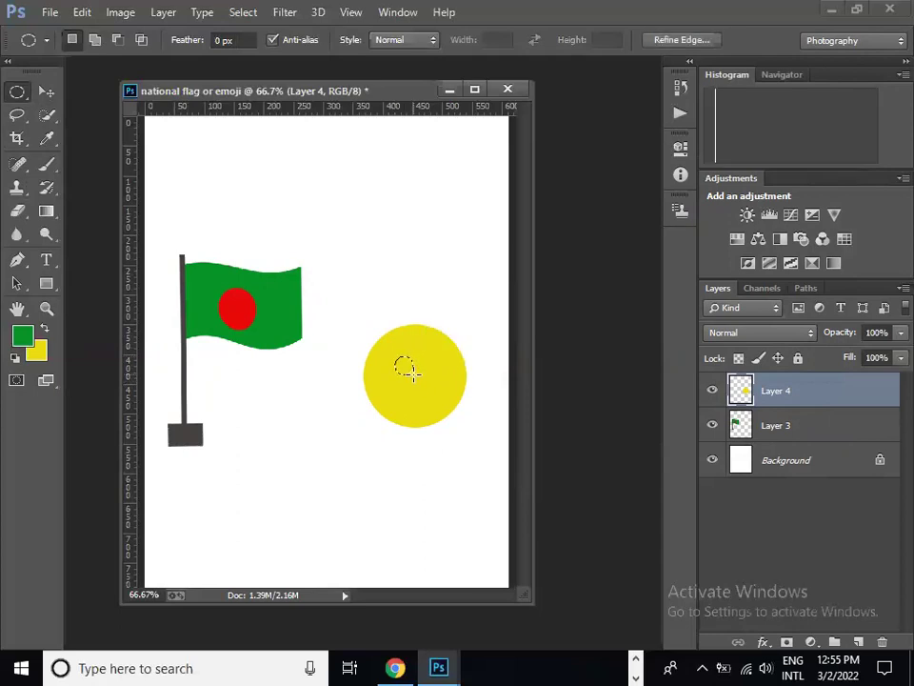
{"action": "key", "text": "ctrl+shift+alt+n"}
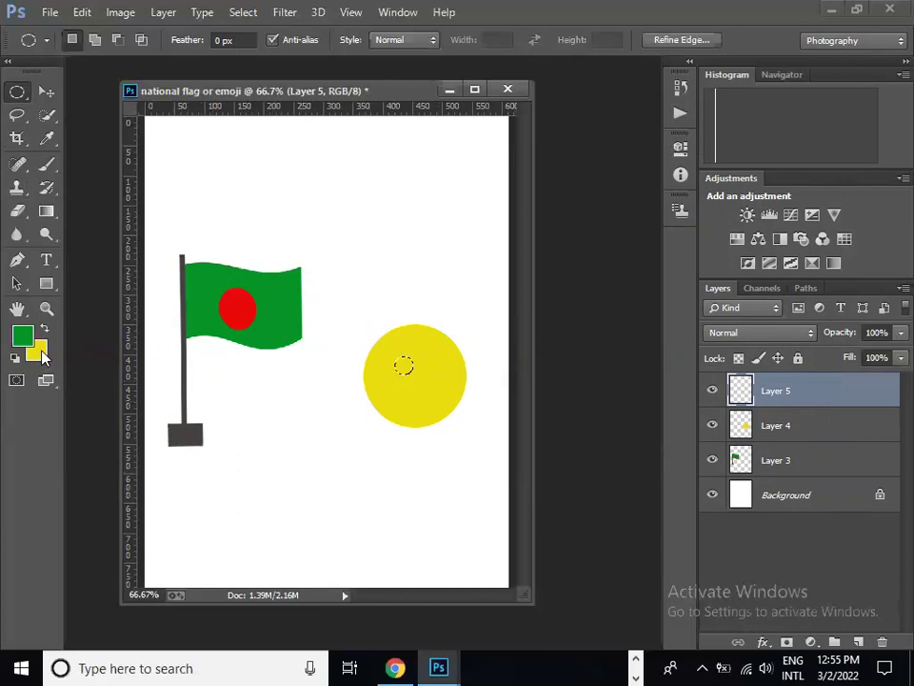
{"action": "left_click", "coordinate": [37, 352]}
{"action": "left_click", "coordinate": [432, 408]}
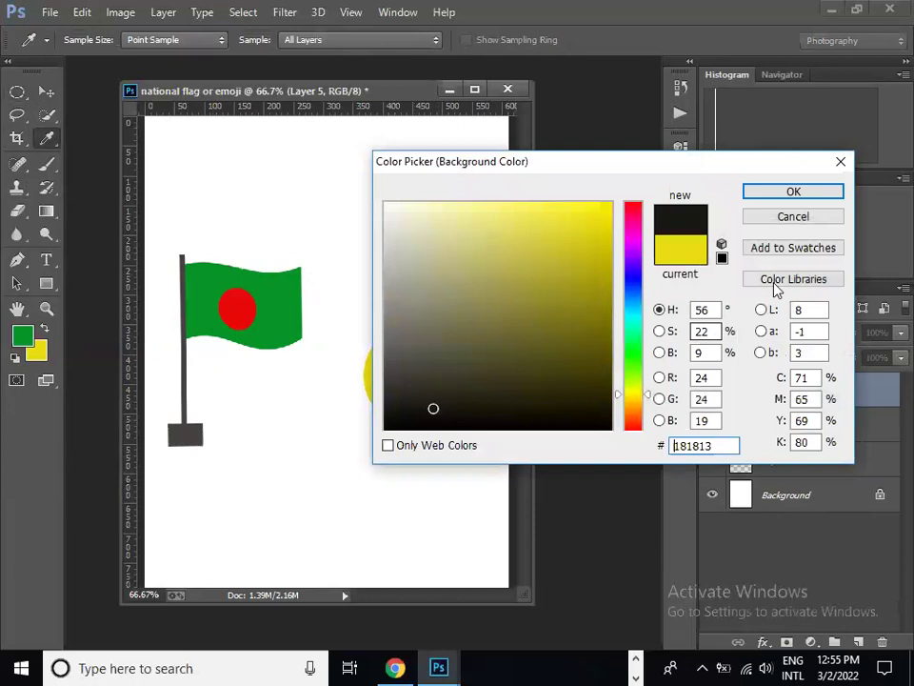
{"action": "left_click", "coordinate": [788, 193]}
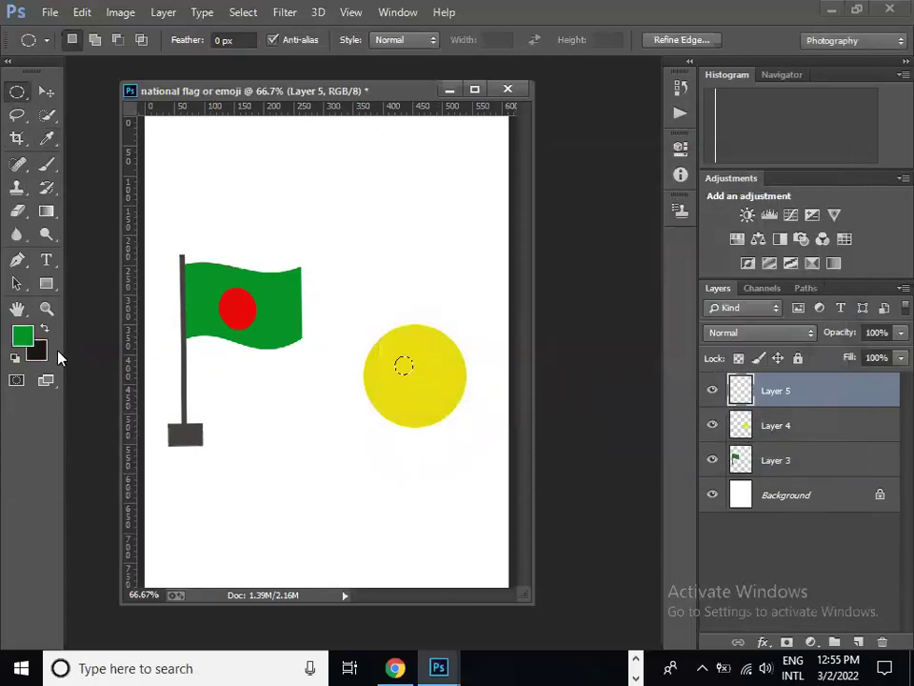
Fill the eye with black, deselect, and nudge the dot slightly upward.
{"action": "key", "text": "ctrl+BackSpace"}
{"action": "key", "text": "ctrl+d"}
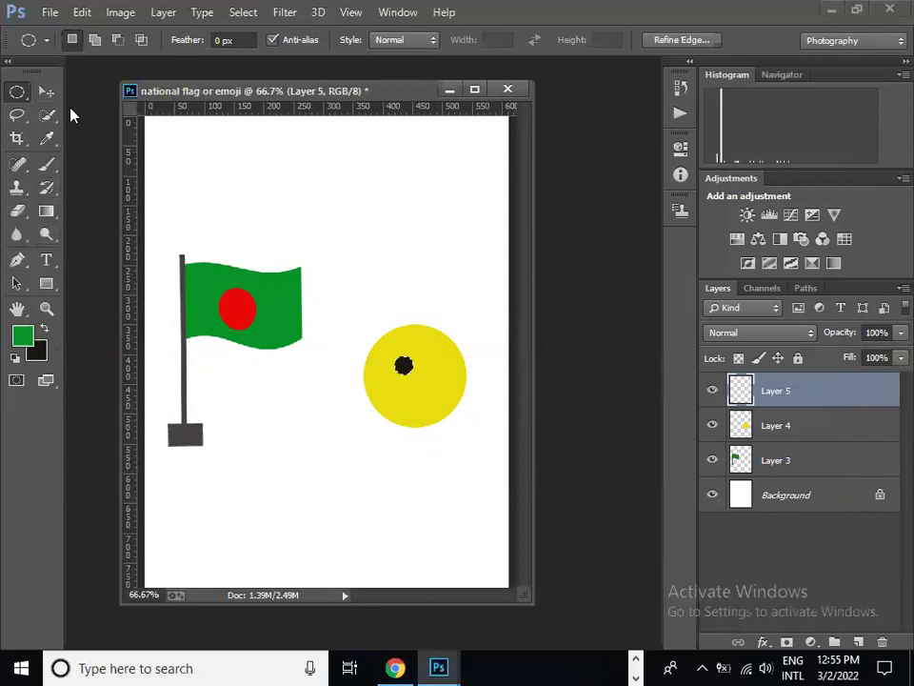
{"action": "left_click", "coordinate": [243, 12]}
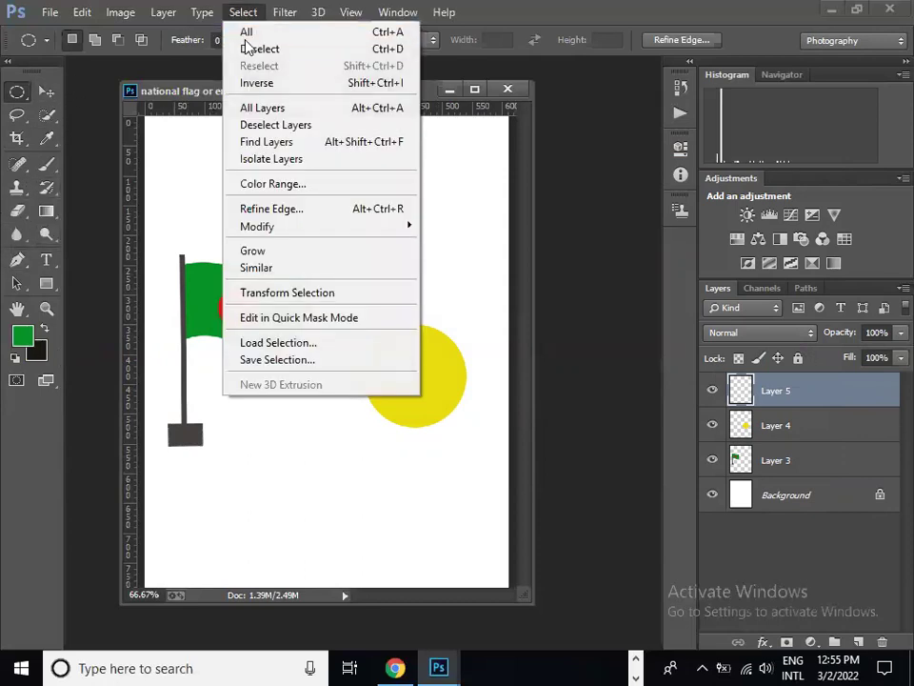
{"action": "left_click", "coordinate": [246, 48]}
{"action": "left_click", "coordinate": [46, 92]}
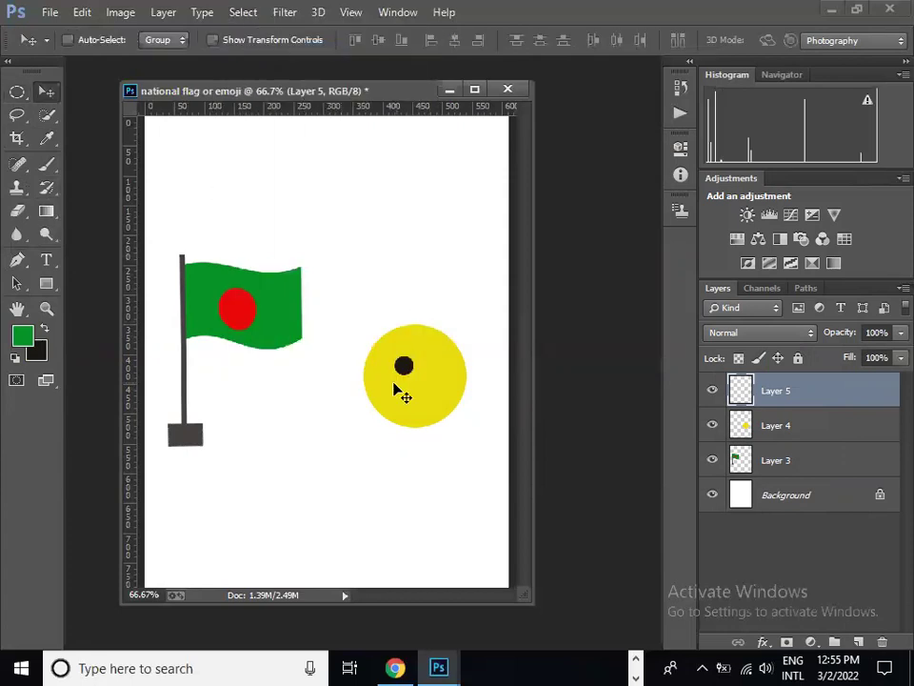
{"action": "left_click_drag", "start_coordinate": [402, 365], "coordinate": [399, 359]}
Duplicate the eye layer as Layer 5 copy and drag the copy right of the first eye.
{"action": "left_click", "coordinate": [82, 12]}
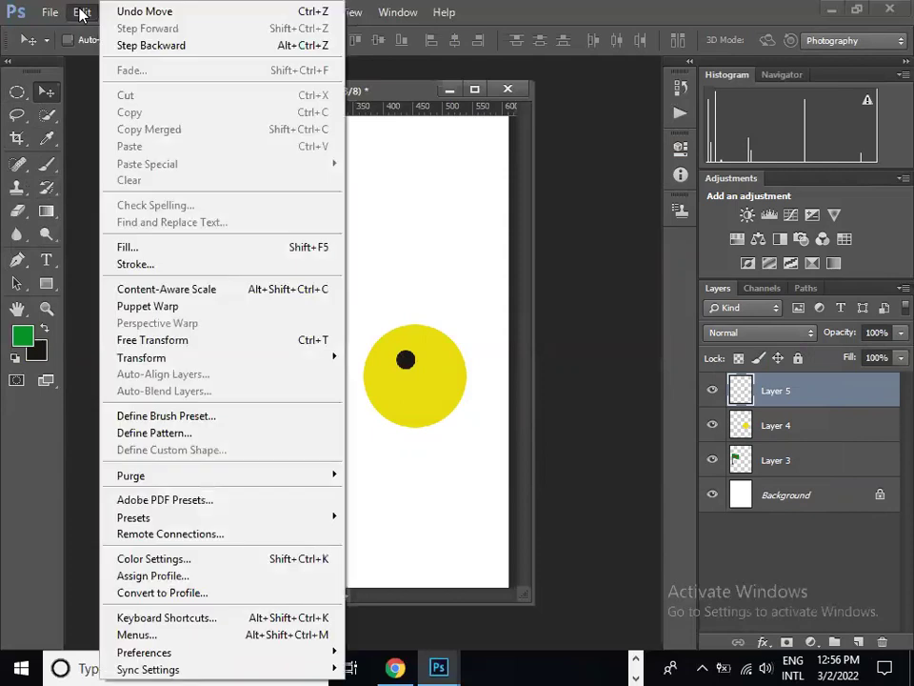
{"action": "left_click", "coordinate": [238, 12]}
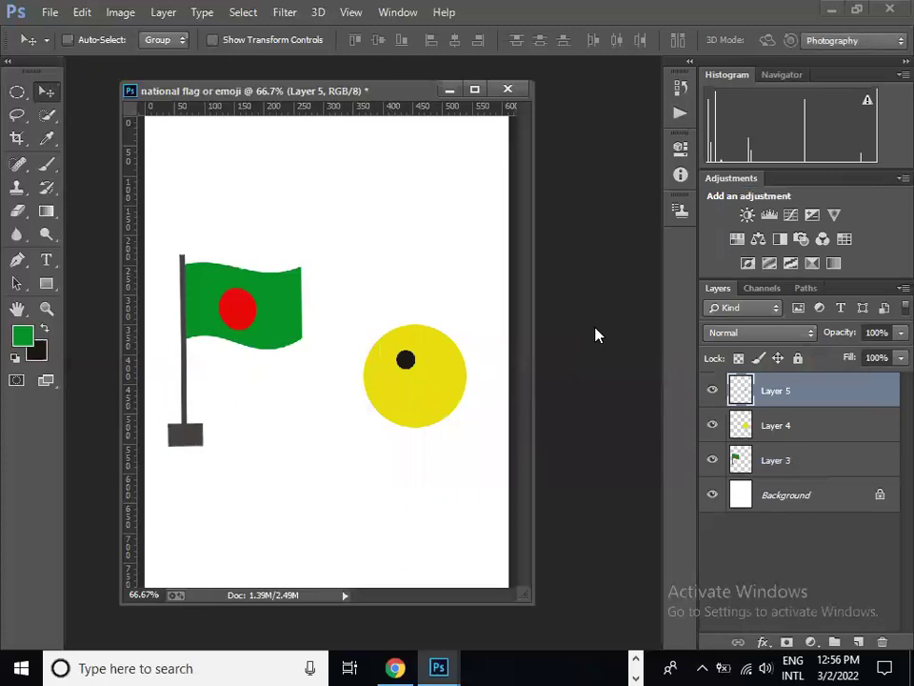
{"action": "key", "text": "alt+s"}
{"action": "key", "text": "Left"}
{"action": "key", "text": "Left"}
{"action": "key", "text": "Down"}
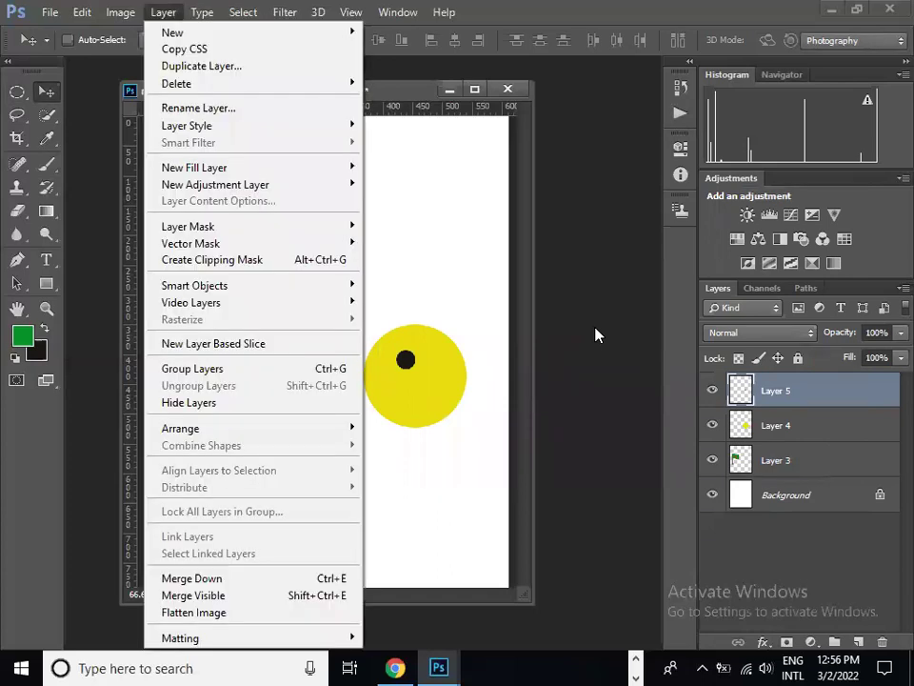
{"action": "left_click", "coordinate": [207, 74]}
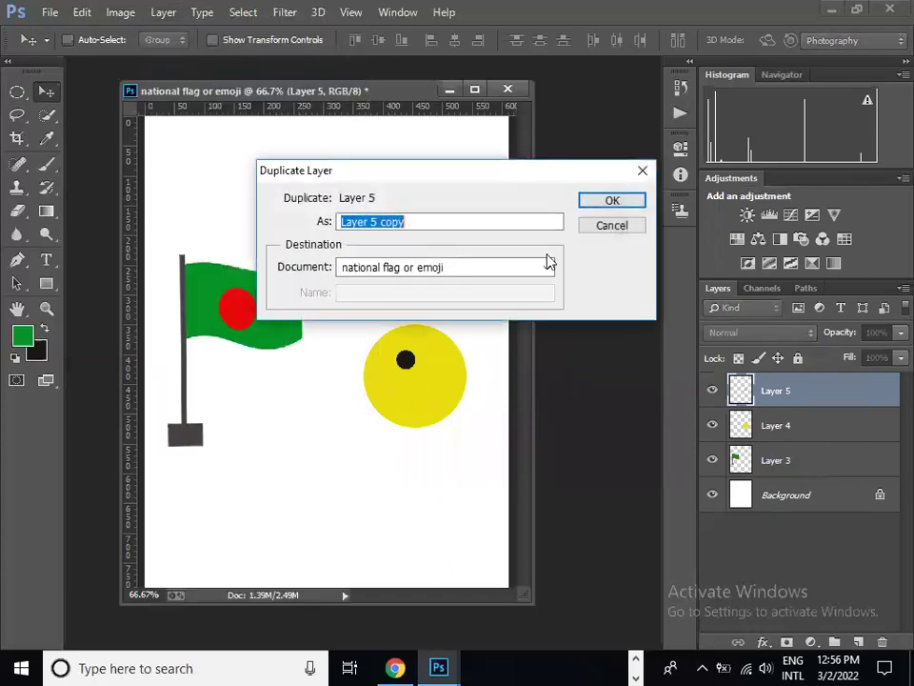
{"action": "left_click", "coordinate": [631, 204]}
{"action": "left_click_drag", "start_coordinate": [408, 372], "coordinate": [437, 370]}
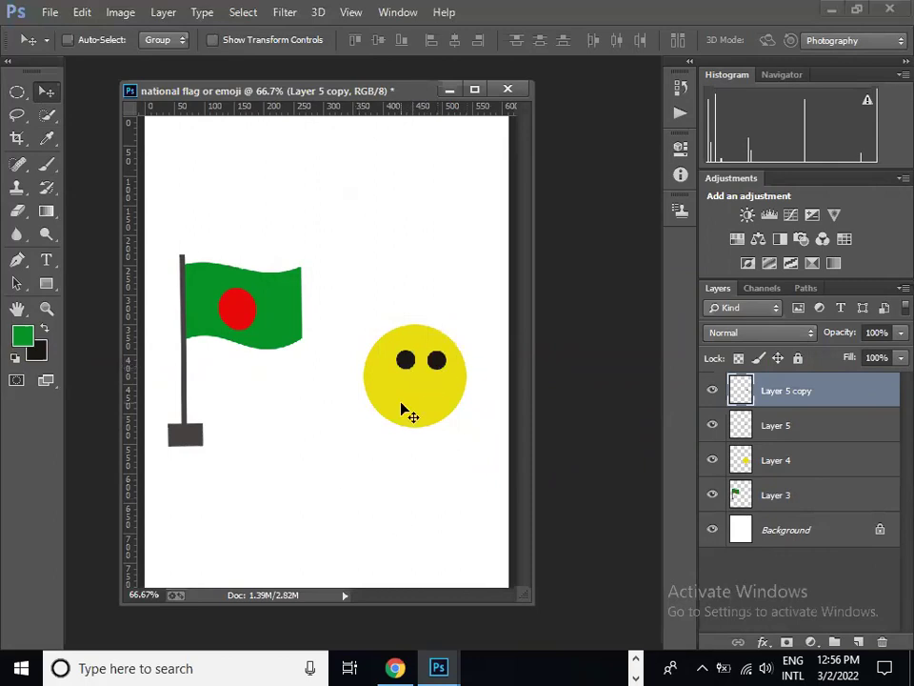
{"action": "left_click", "coordinate": [16, 99]}
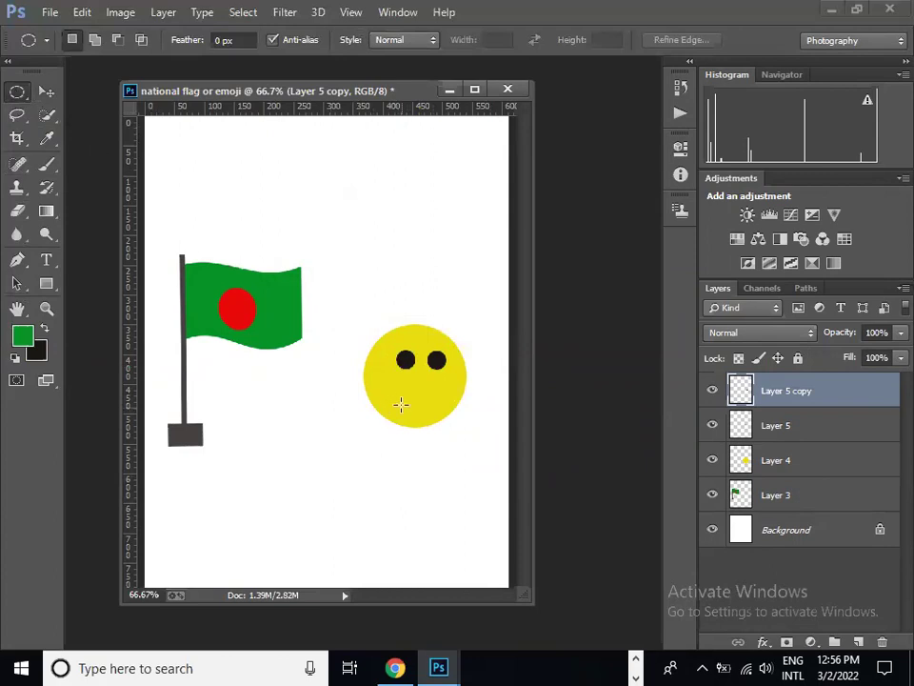
Fill an oval selection below the eyes with black on a new Layer 6, then deselect.
{"action": "left_click_drag", "start_coordinate": [396, 386], "coordinate": [439, 402]}
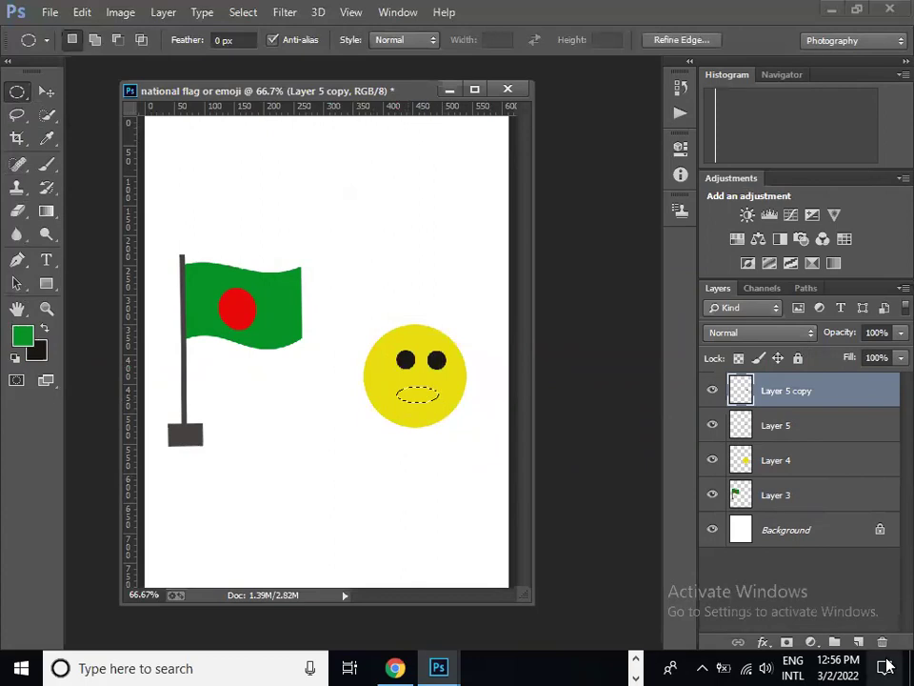
{"action": "left_click", "coordinate": [857, 644]}
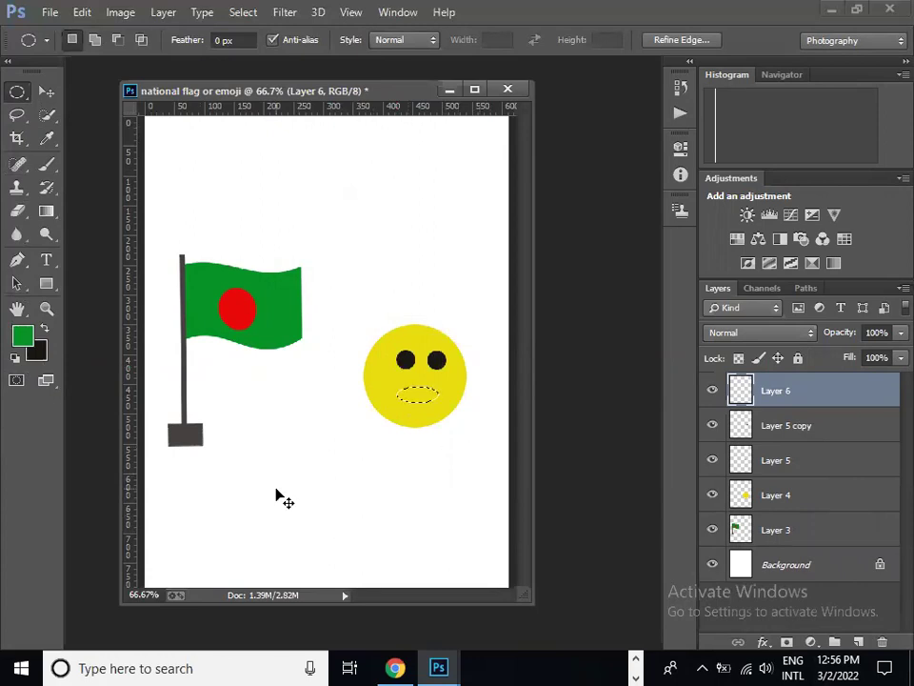
{"action": "key", "text": "ctrl+BackSpace"}
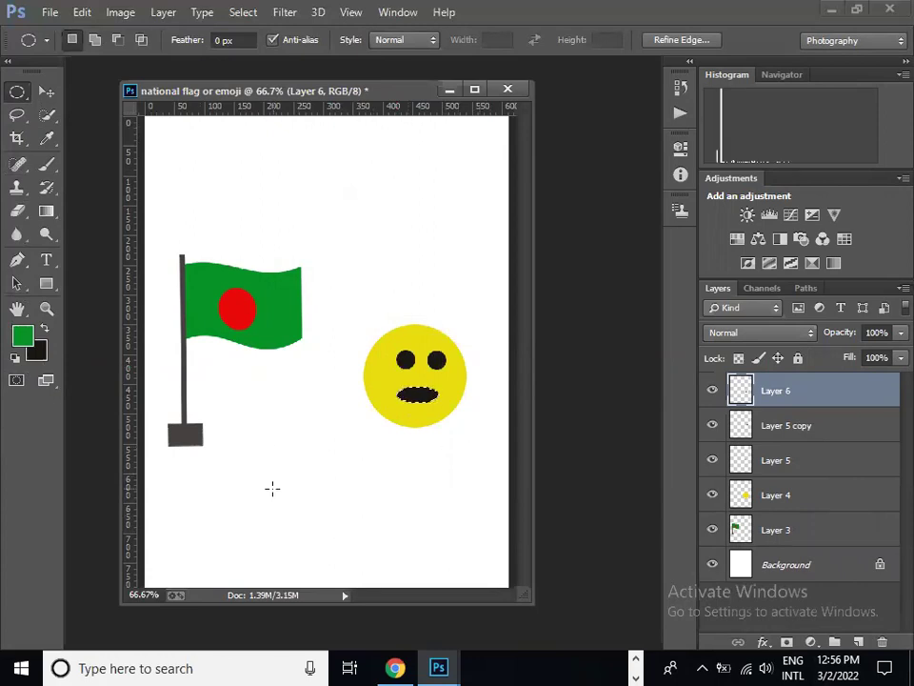
{"action": "left_click", "coordinate": [243, 12]}
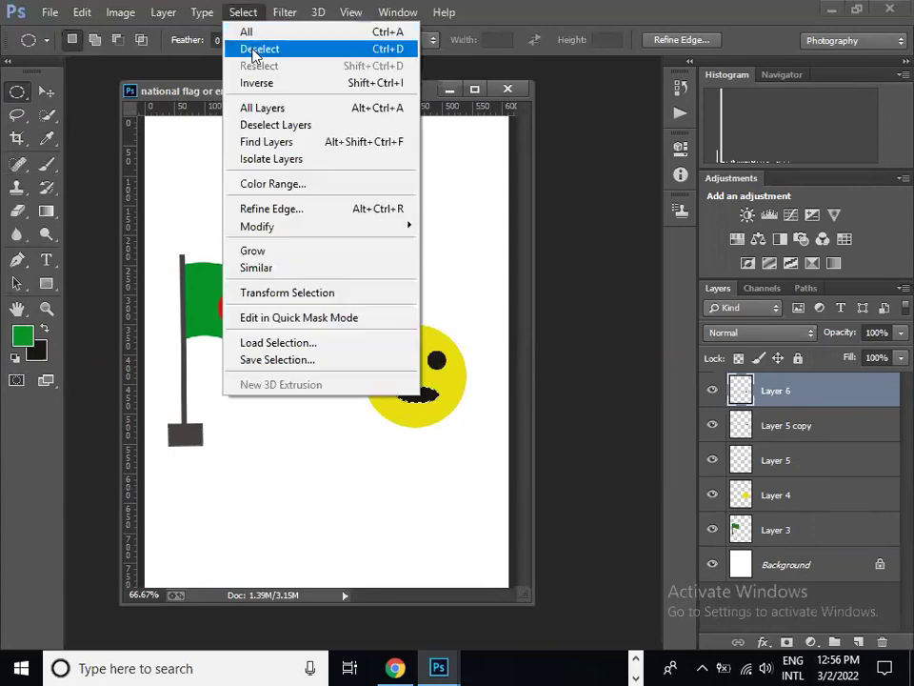
{"action": "left_click", "coordinate": [253, 50]}
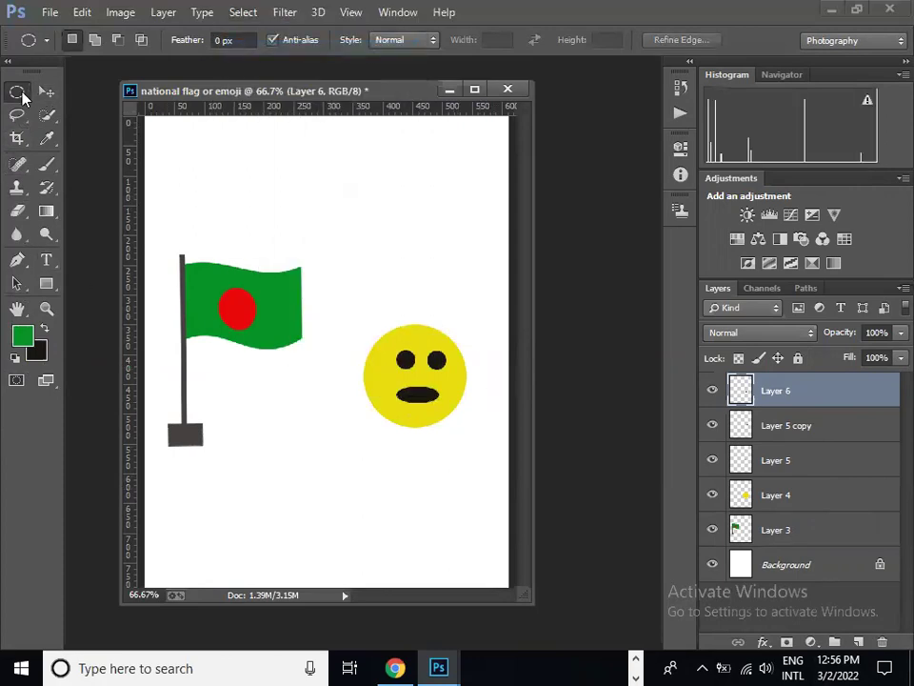
{"action": "left_click", "coordinate": [46, 92]}
Nudge the mouth up, shift the right eye further right and transform the left eye on Layer 5.
{"action": "mouse_move", "coordinate": [420, 401]}
{"action": "left_mouse_down"}
{"action": "mouse_move", "coordinate": [461, 376]}
{"action": "mouse_move", "coordinate": [437, 405]}
{"action": "mouse_move", "coordinate": [453, 374]}
{"action": "mouse_move", "coordinate": [437, 356]}
{"action": "mouse_move", "coordinate": [414, 369]}
{"action": "mouse_move", "coordinate": [415, 361]}
{"action": "left_mouse_up"}
{"action": "left_click", "coordinate": [779, 425]}
{"action": "left_click", "coordinate": [785, 461]}
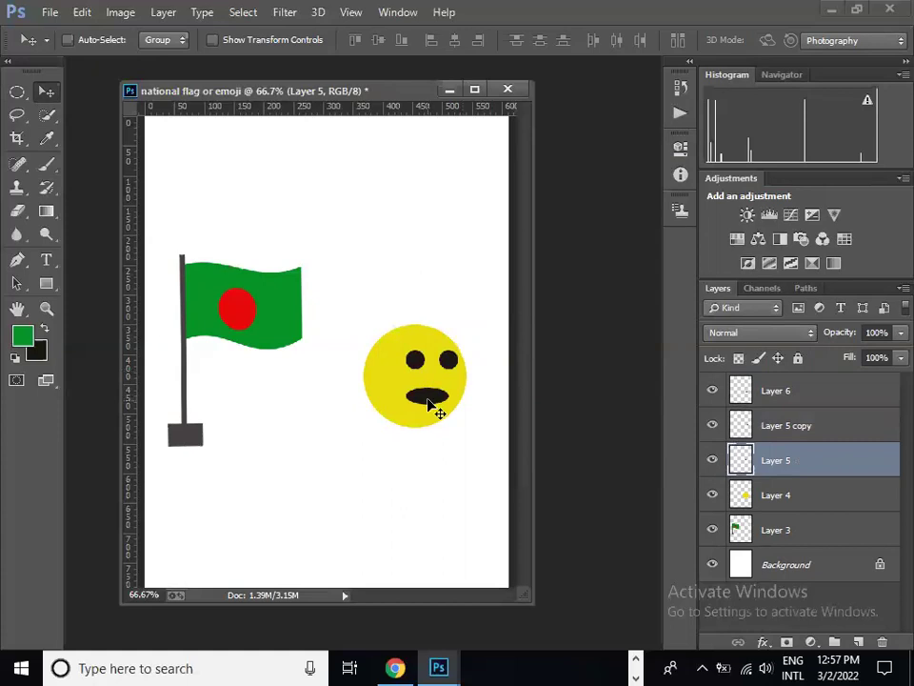
{"action": "right_click", "coordinate": [431, 405]}
{"action": "key", "text": "Escape"}
{"action": "key", "text": "ctrl+t"}
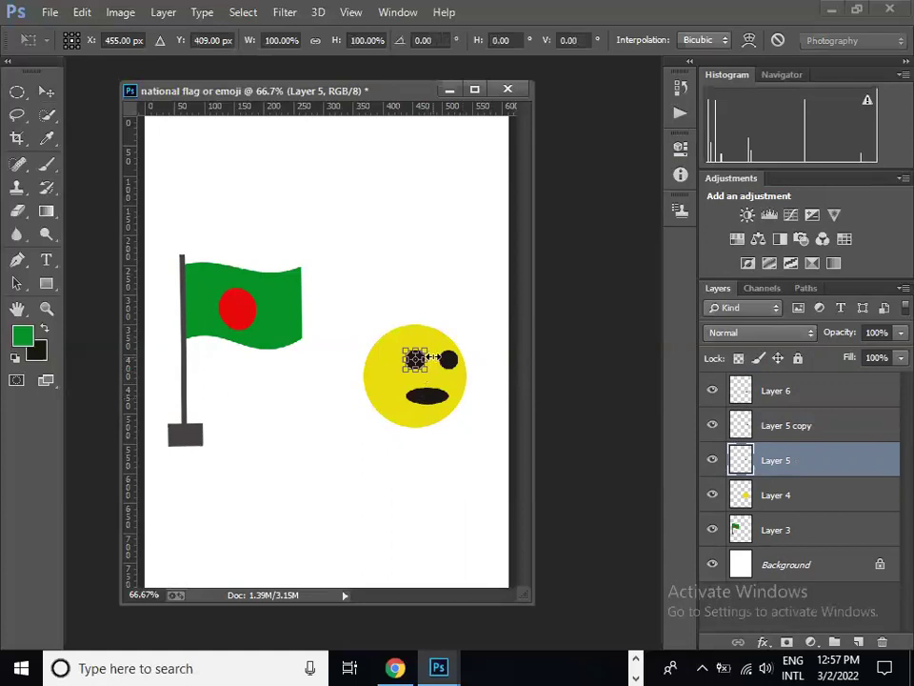
{"action": "key", "text": "Return"}
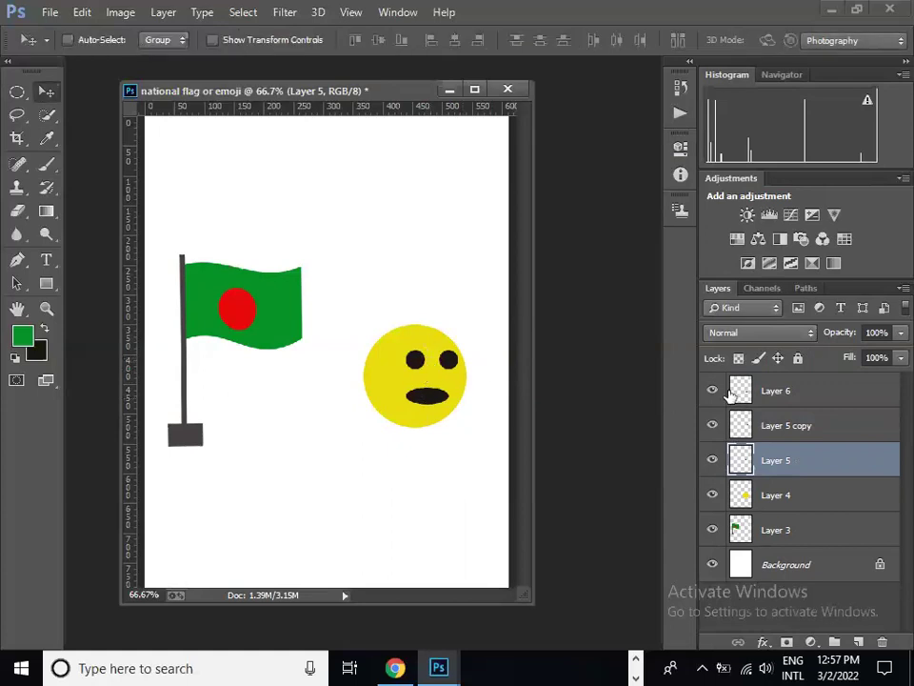
Warp the black mouth on Layer 6 into a curved smile.
{"action": "left_click", "coordinate": [759, 390]}
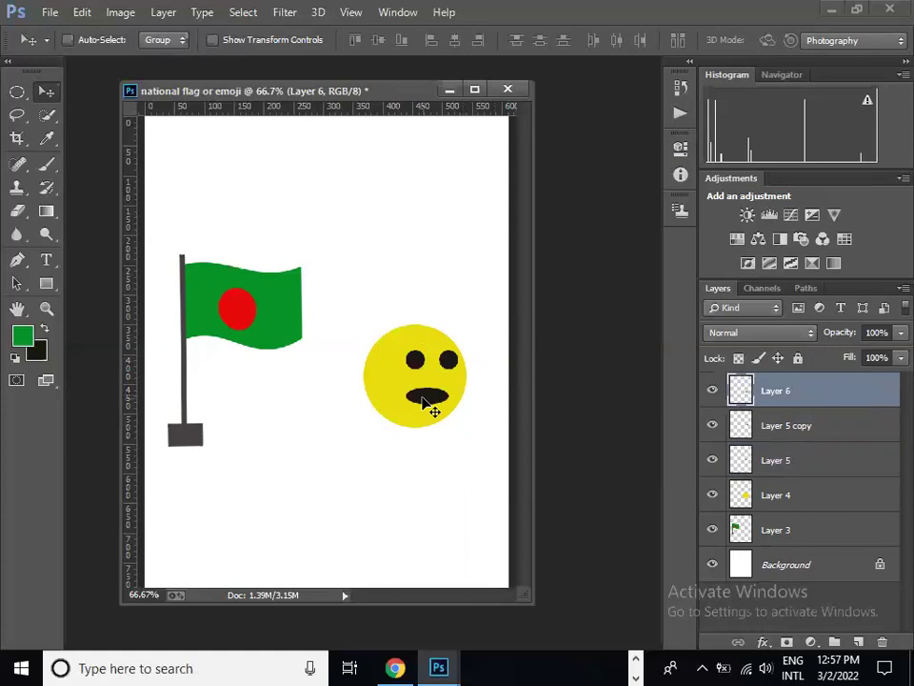
{"action": "key", "text": "ctrl+t"}
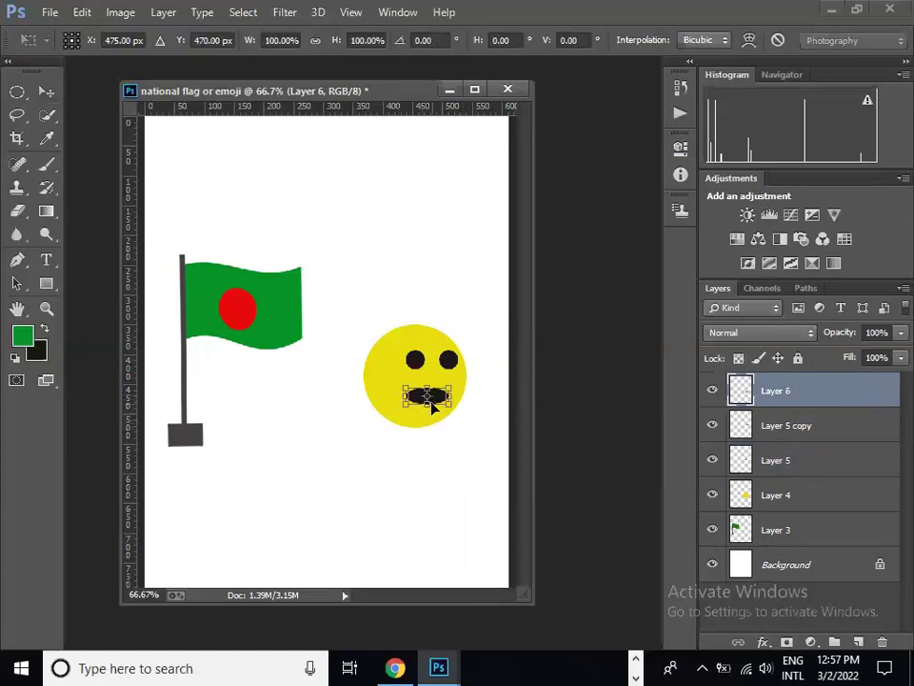
{"action": "right_click", "coordinate": [438, 404]}
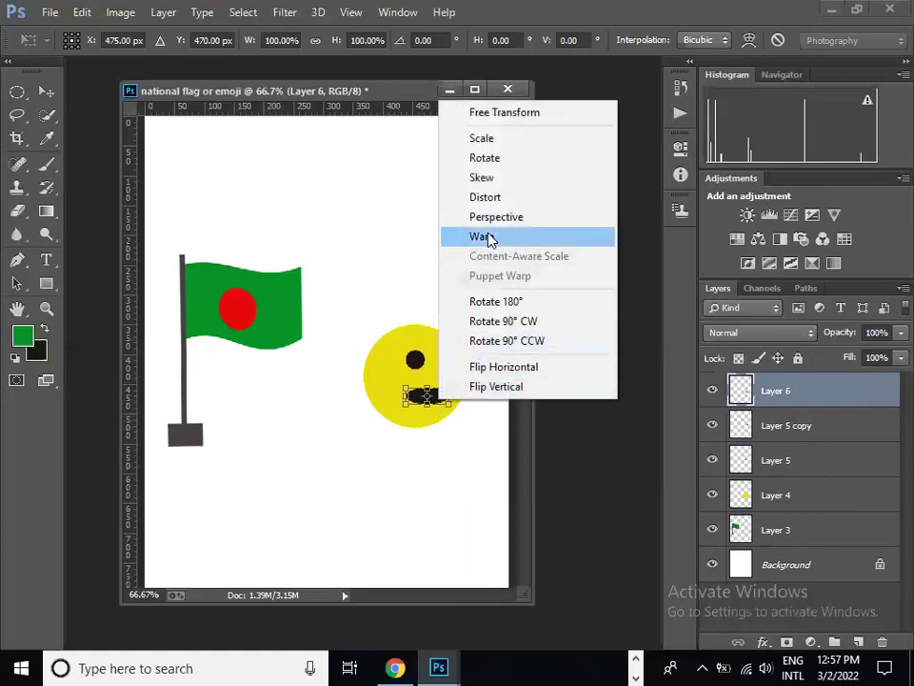
{"action": "left_click", "coordinate": [484, 237]}
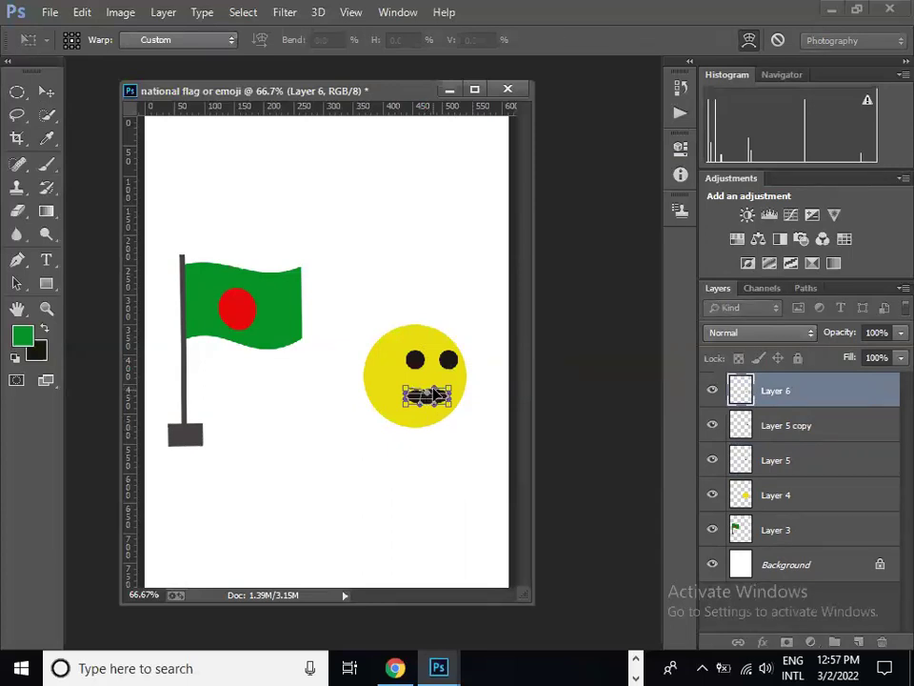
{"action": "key", "text": "Return"}
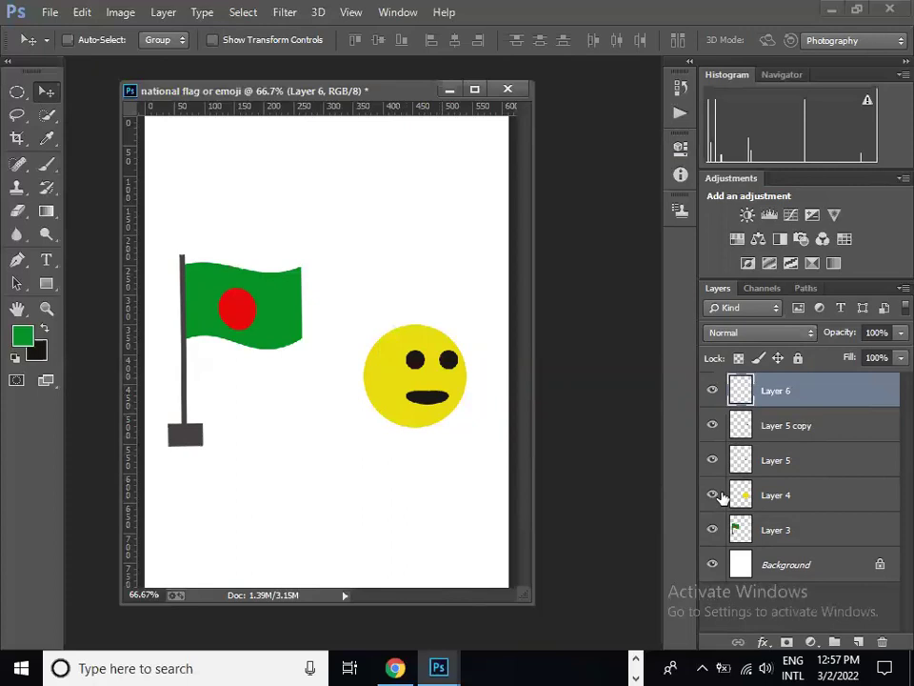
Move the right eye closer to the left eye and narrow the yellow face on Layer 4.
{"action": "left_click", "coordinate": [829, 426]}
{"action": "left_click_drag", "start_coordinate": [414, 363], "coordinate": [405, 364]}
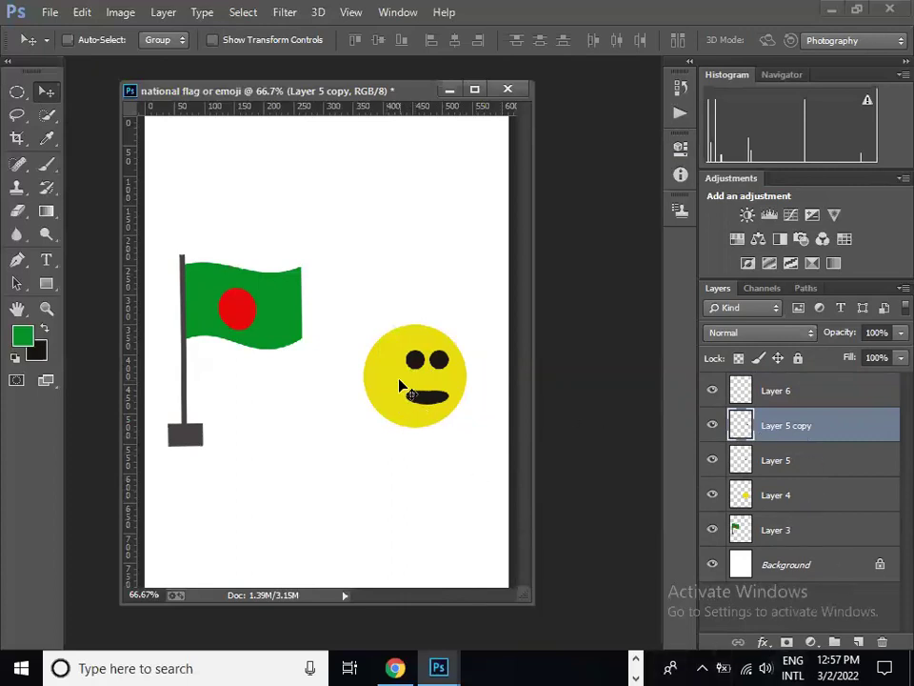
{"action": "left_click", "coordinate": [743, 500]}
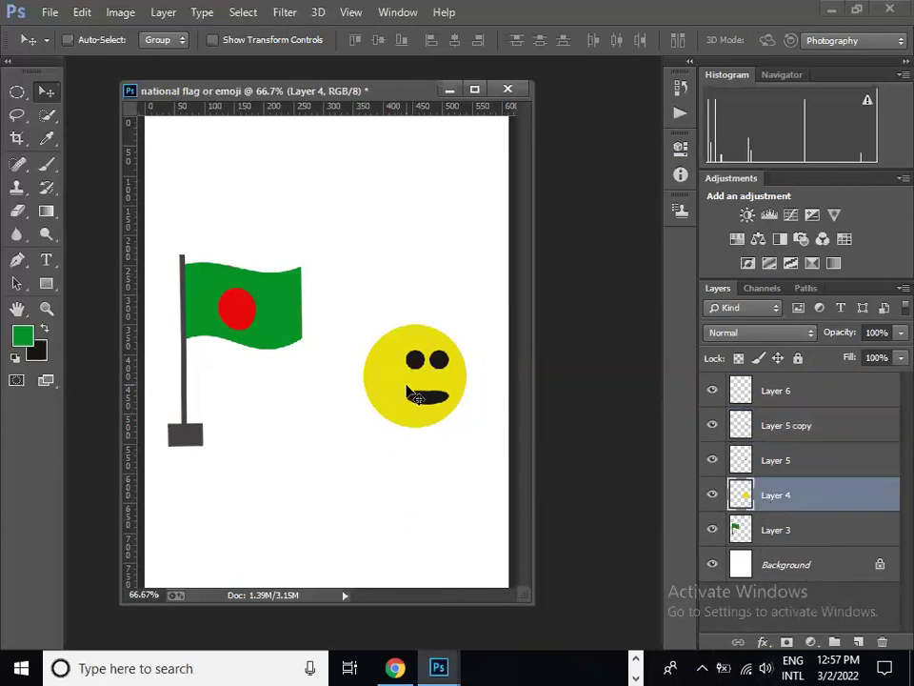
{"action": "key", "text": "ctrl+t"}
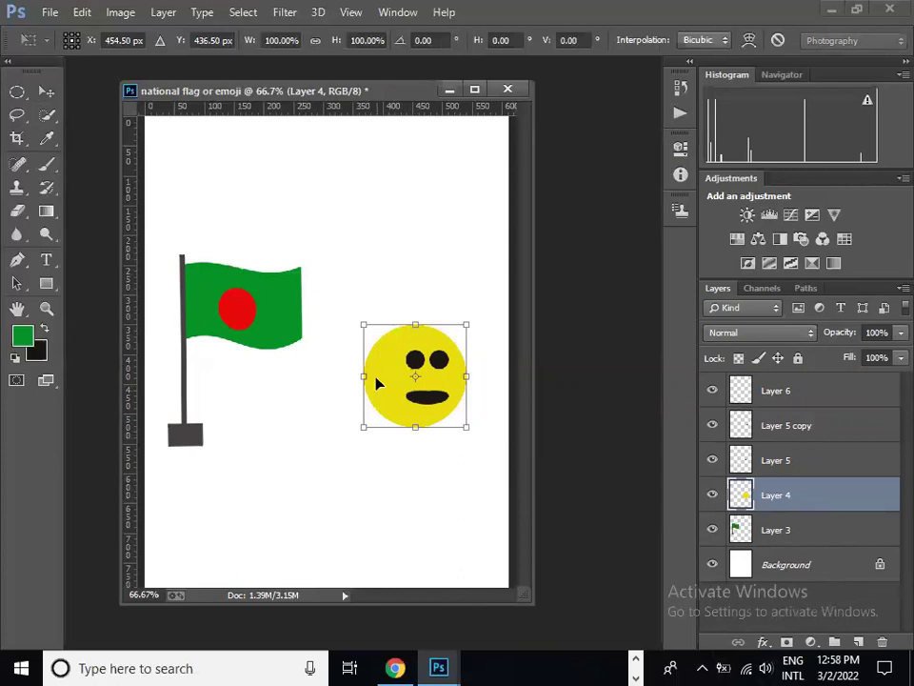
{"action": "left_click_drag", "start_coordinate": [364, 376], "coordinate": [381, 376]}
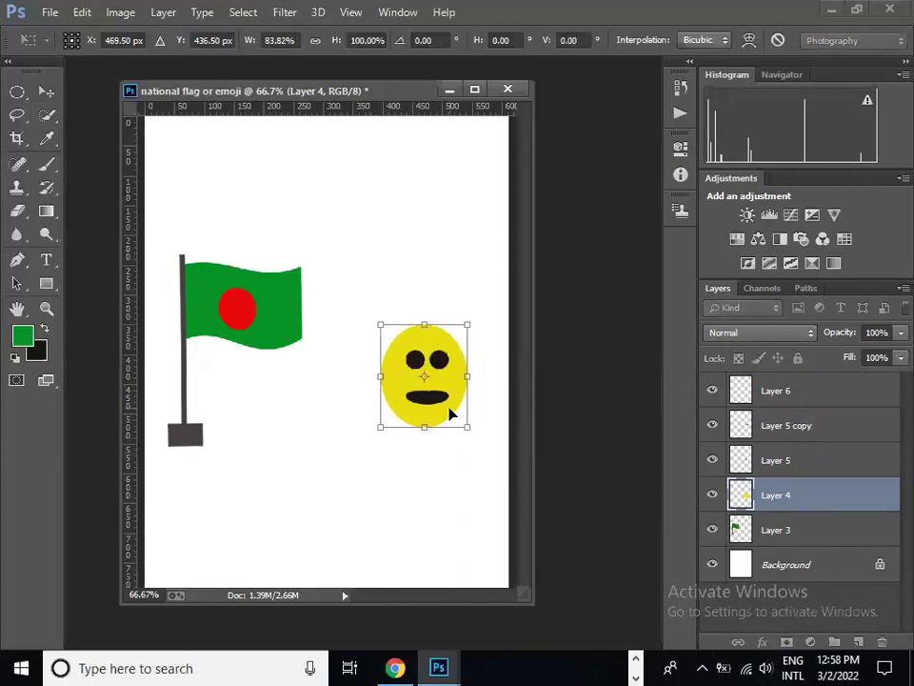
{"action": "key", "text": "Return"}
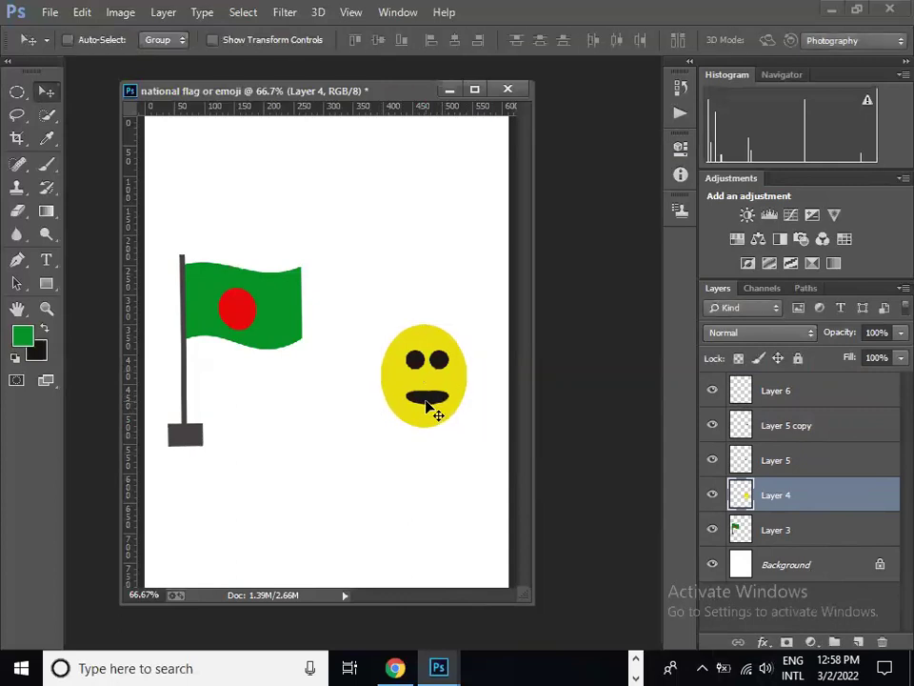
{"action": "key", "text": "ctrl+t"}
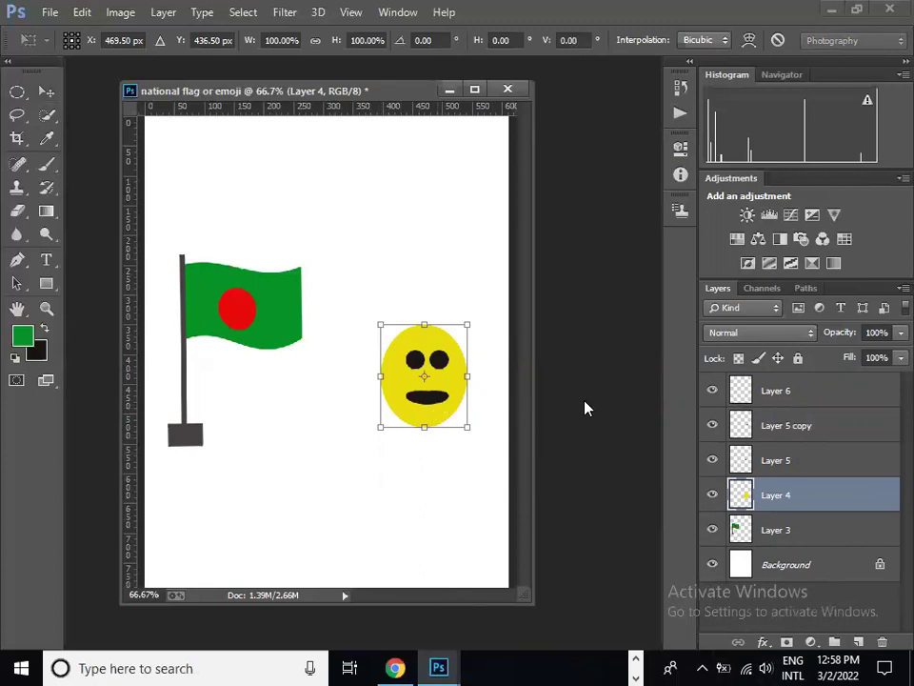
{"action": "key", "text": "Return"}
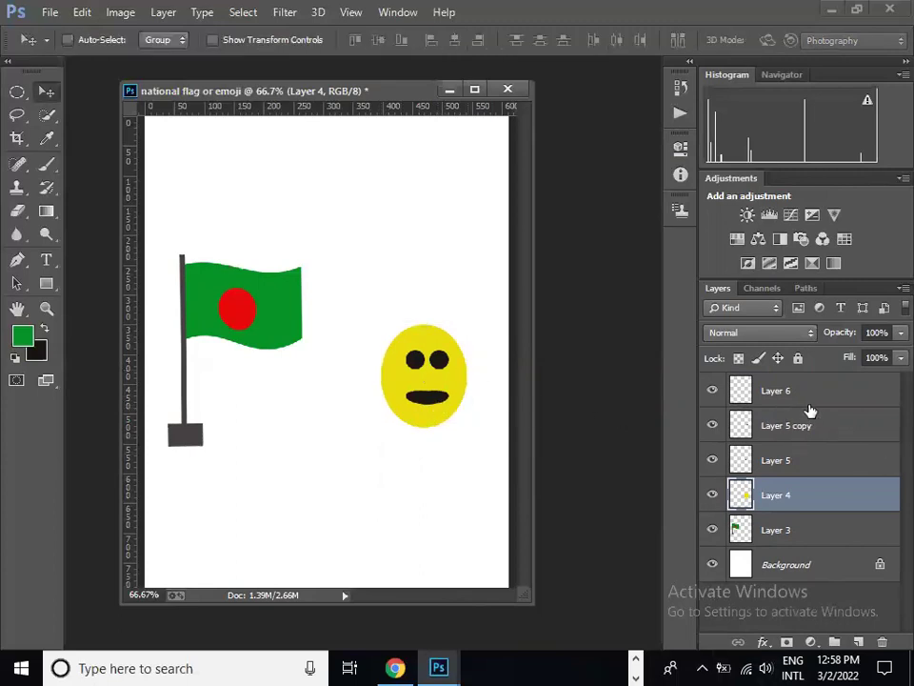
Narrow the mouth on Layer 6 to about 77.78% width and recentre it below the eyes.
{"action": "left_click", "coordinate": [803, 400]}
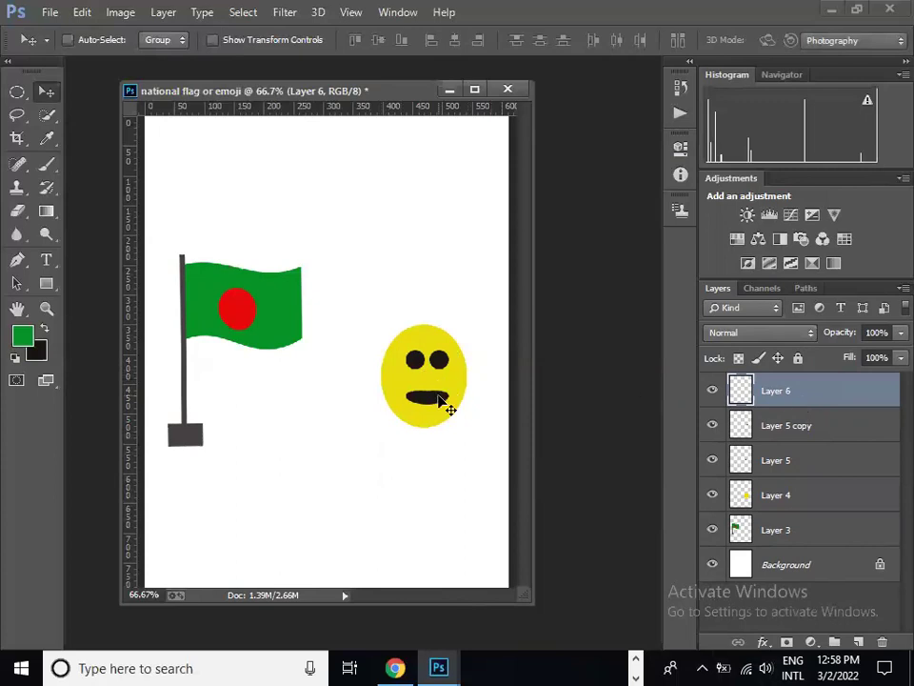
{"action": "key", "text": "ctrl+t"}
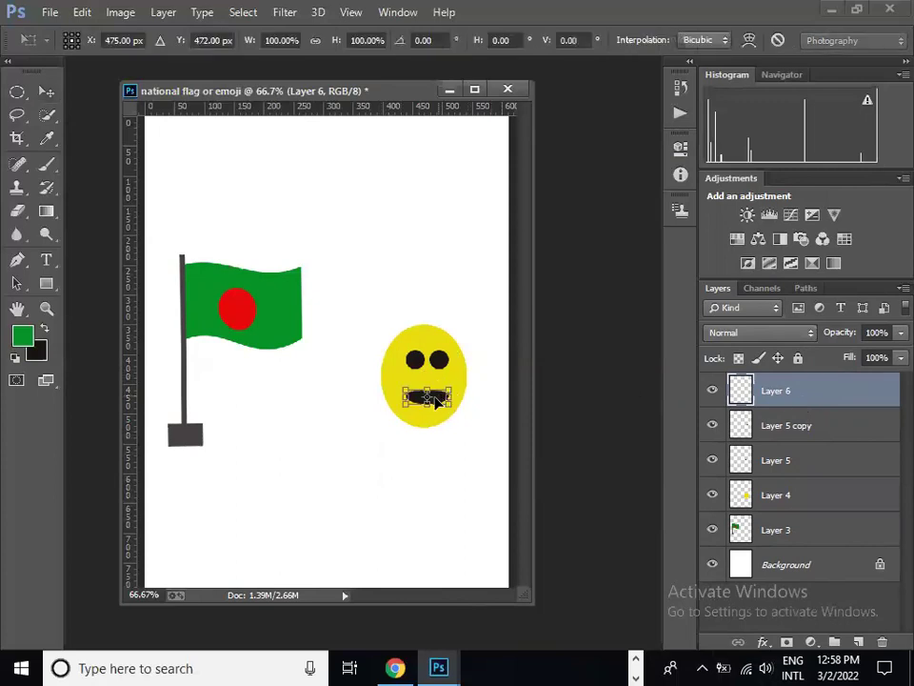
{"action": "left_click_drag", "start_coordinate": [451, 398], "coordinate": [441, 399]}
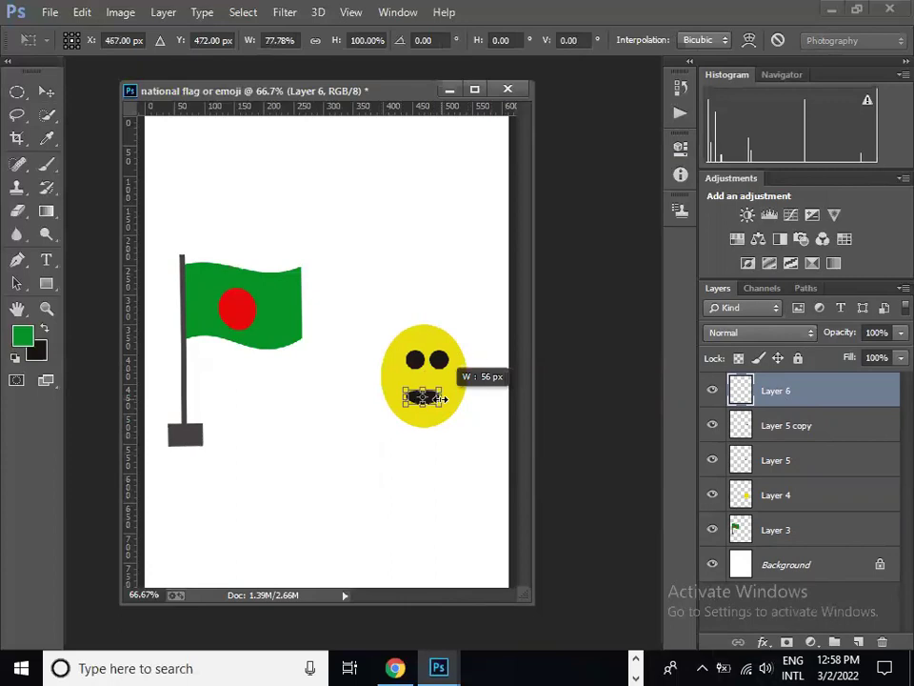
{"action": "key", "text": "Return"}
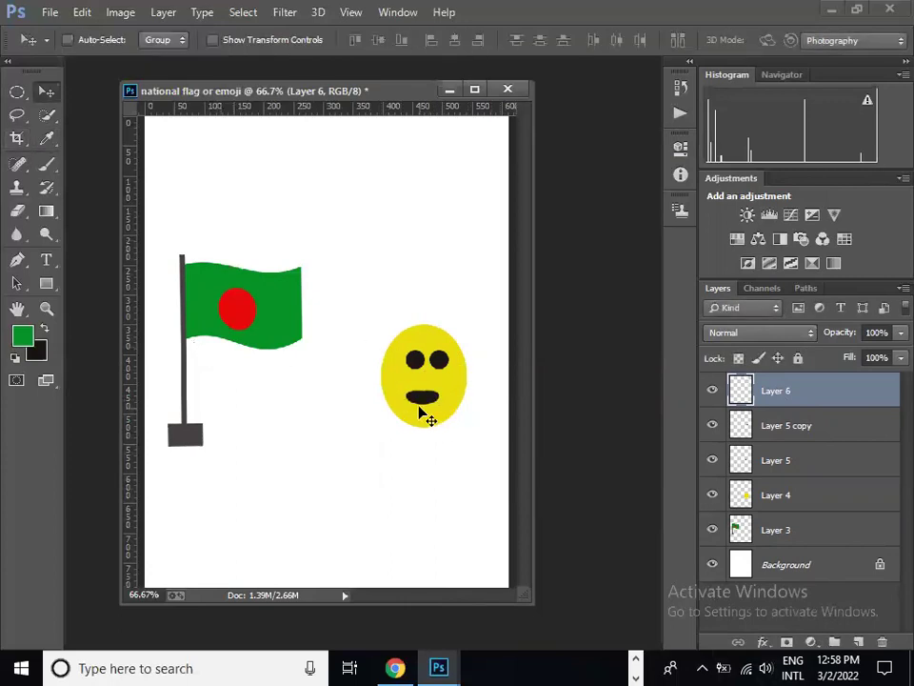
{"action": "left_click_drag", "start_coordinate": [415, 404], "coordinate": [426, 404]}
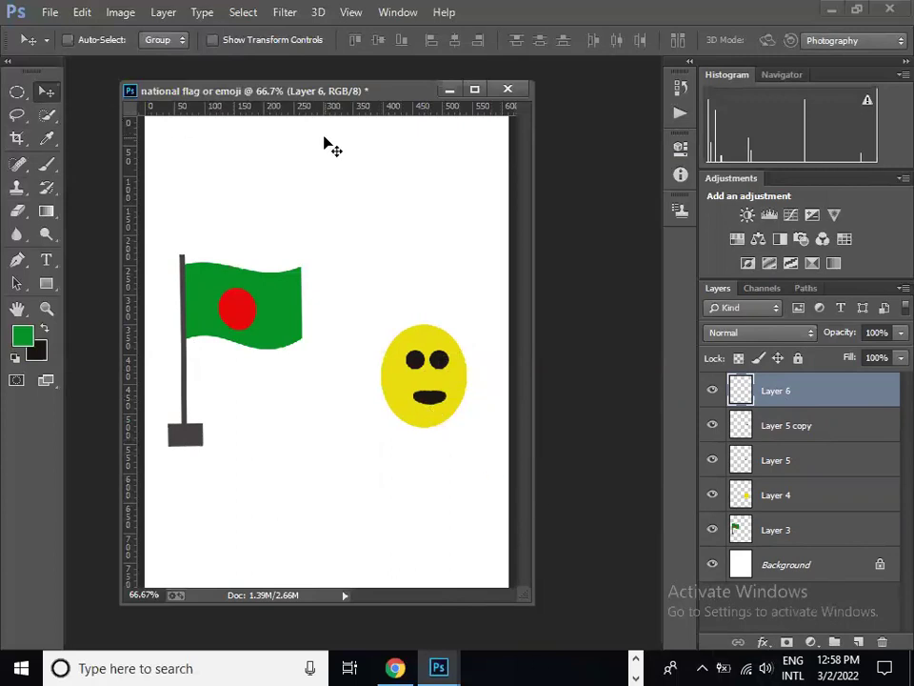
Save the artwork as national flag or emoji.psd in Documents, accepting the Photoshop format options.
{"action": "left_click", "coordinate": [53, 14]}
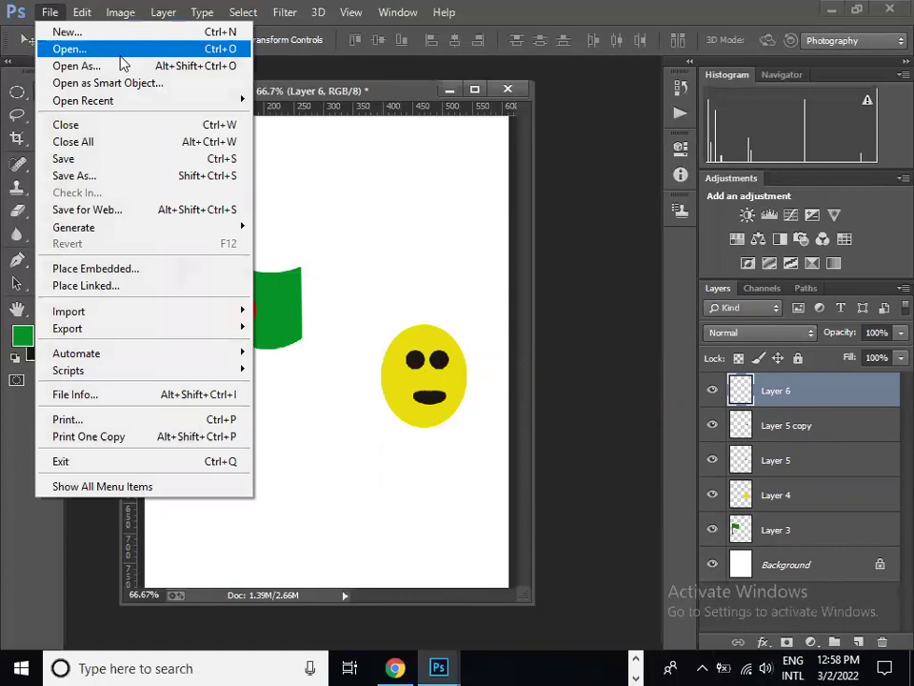
{"action": "left_click", "coordinate": [82, 12]}
{"action": "left_click", "coordinate": [49, 12]}
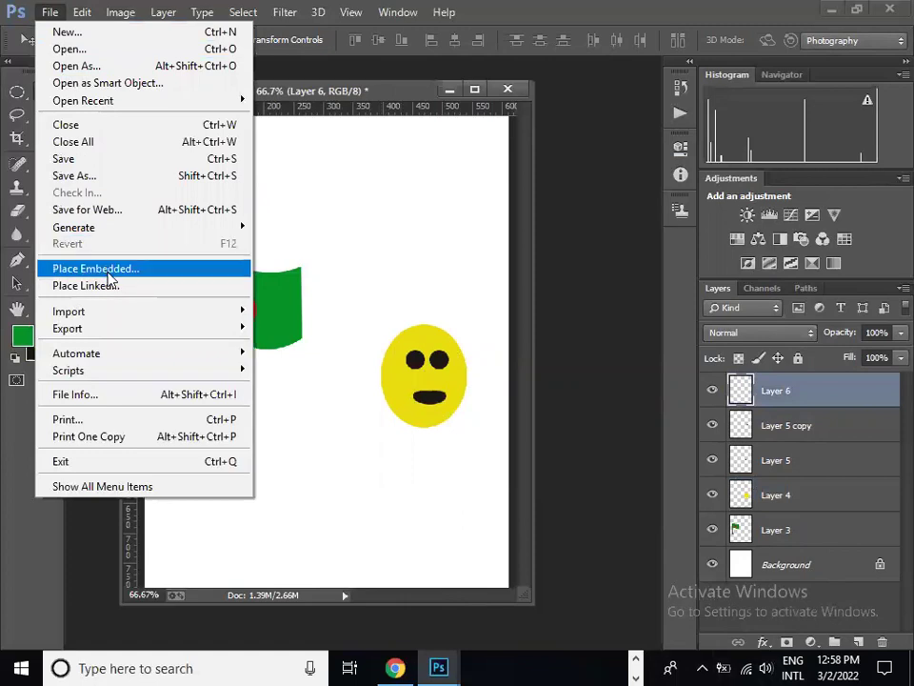
{"action": "left_click", "coordinate": [65, 160]}
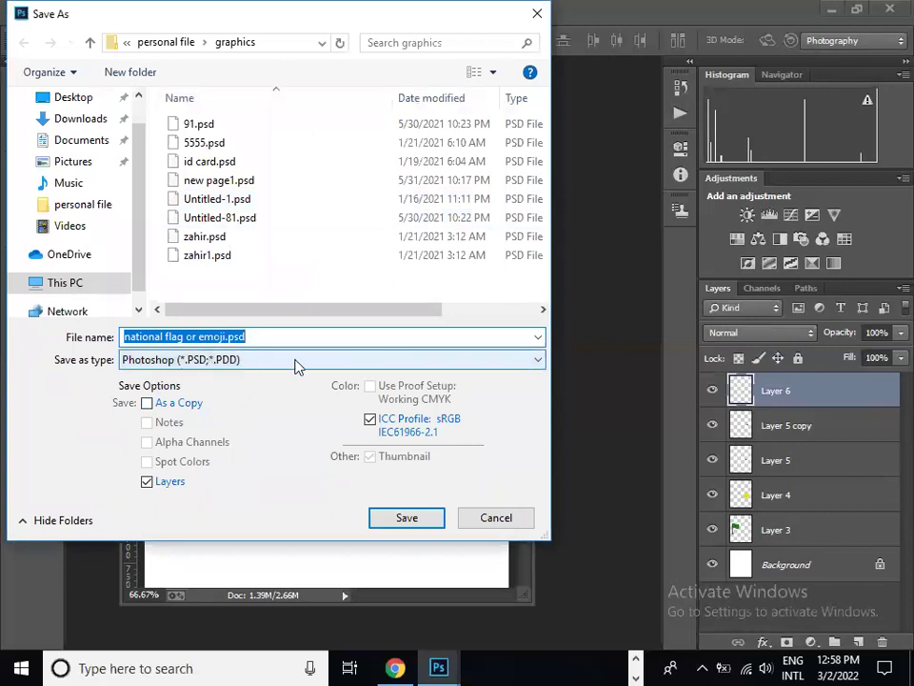
{"action": "mouse_move", "coordinate": [81, 191]}
{"action": "scroll", "coordinate": [141, 200], "scroll_direction": "down", "scroll_amount": 1}
{"action": "scroll", "coordinate": [141, 190], "scroll_direction": "up", "scroll_amount": 1}
{"action": "scroll", "coordinate": [138, 196], "scroll_direction": "up", "scroll_amount": 1}
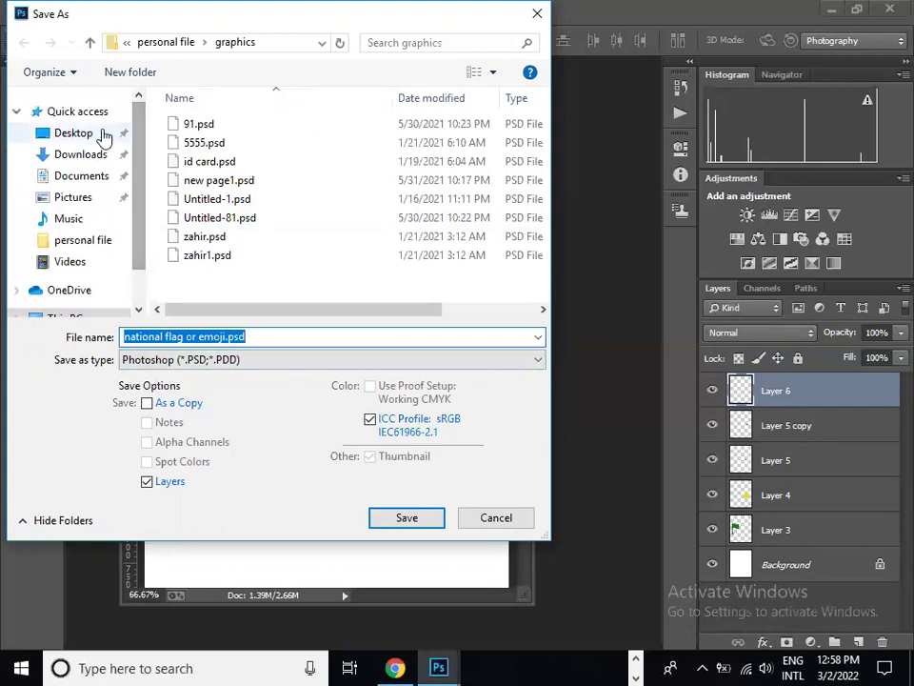
{"action": "left_click", "coordinate": [103, 134]}
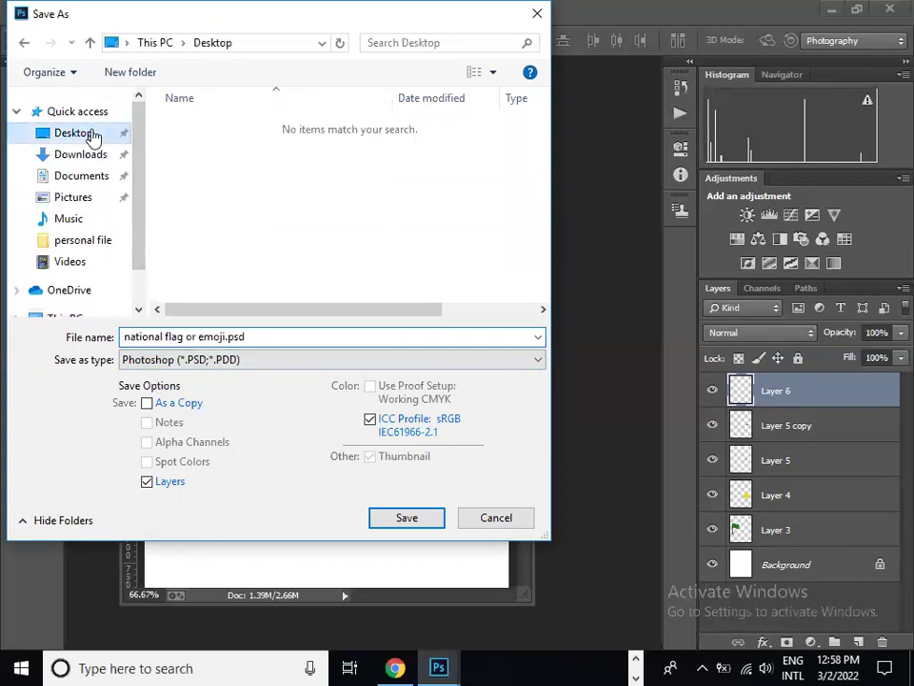
{"action": "left_click", "coordinate": [93, 181]}
{"action": "left_click", "coordinate": [404, 521]}
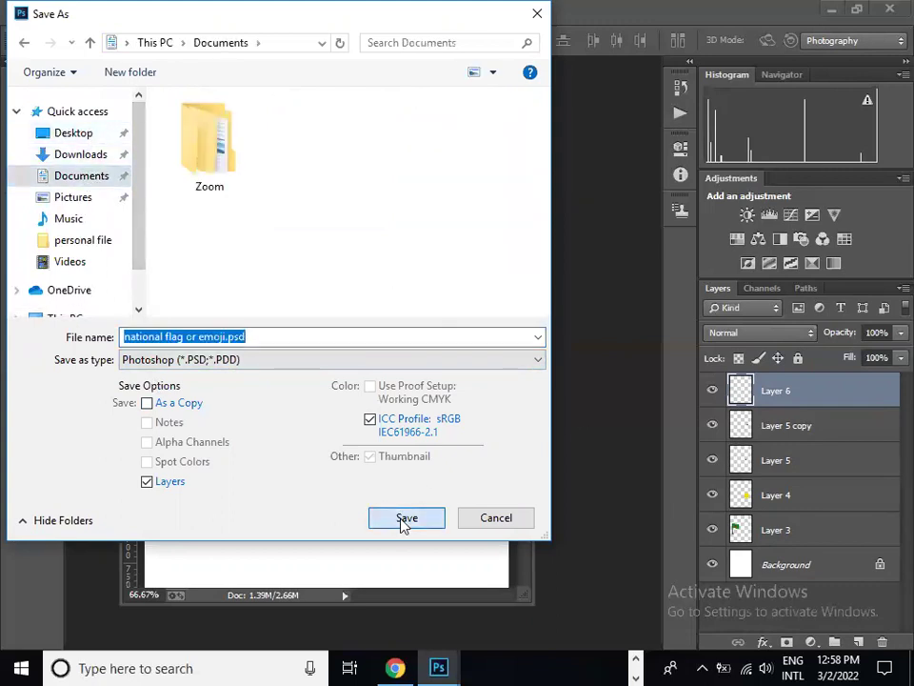
{"action": "left_click", "coordinate": [637, 198]}
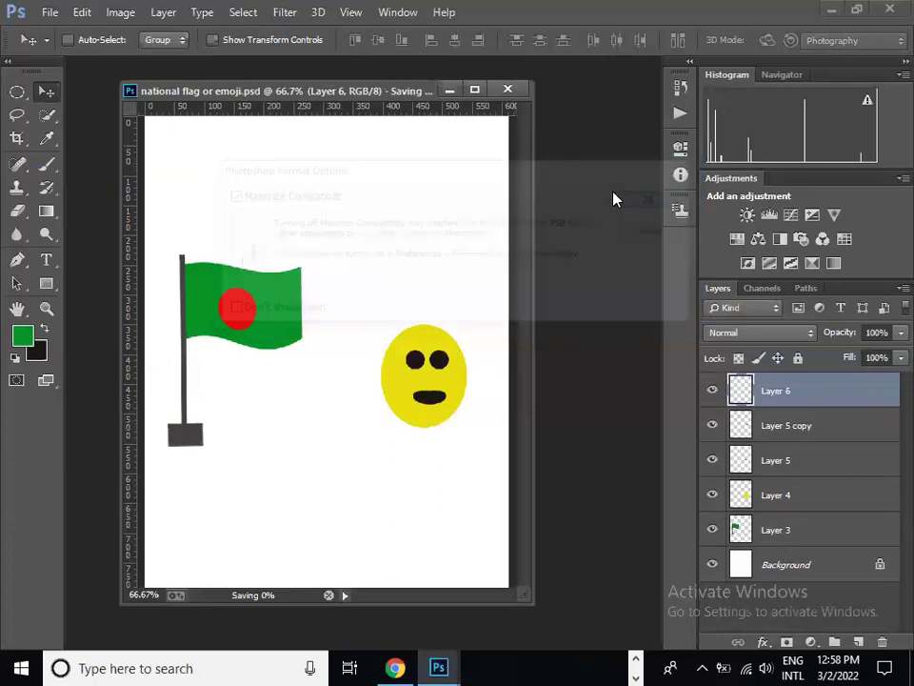
{"action": "left_click", "coordinate": [50, 14]}
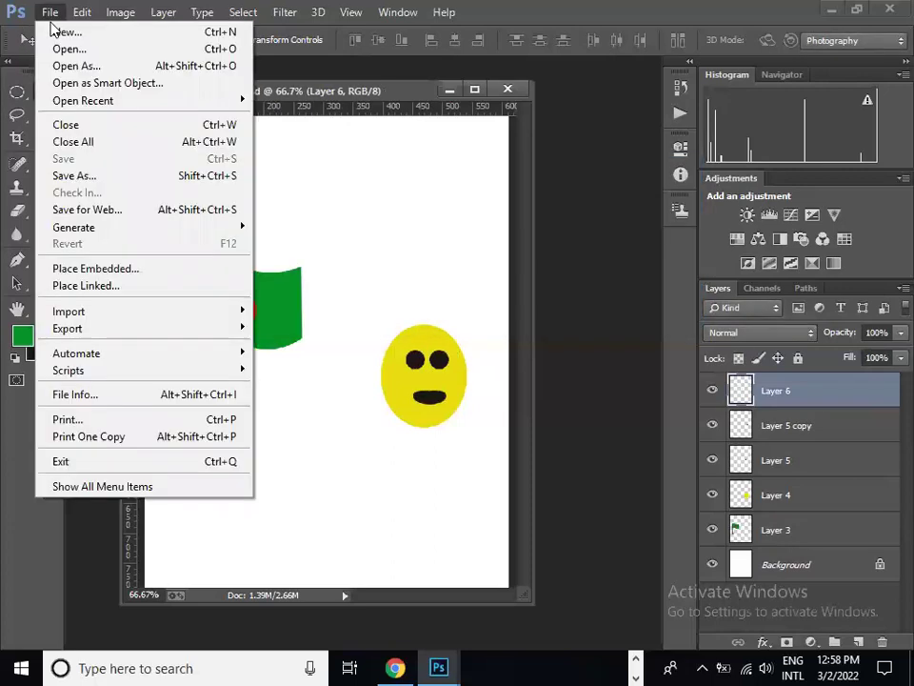
Save a copy as national flag or emoji.jpg in Documents using the JPEG format.
{"action": "left_click", "coordinate": [95, 178]}
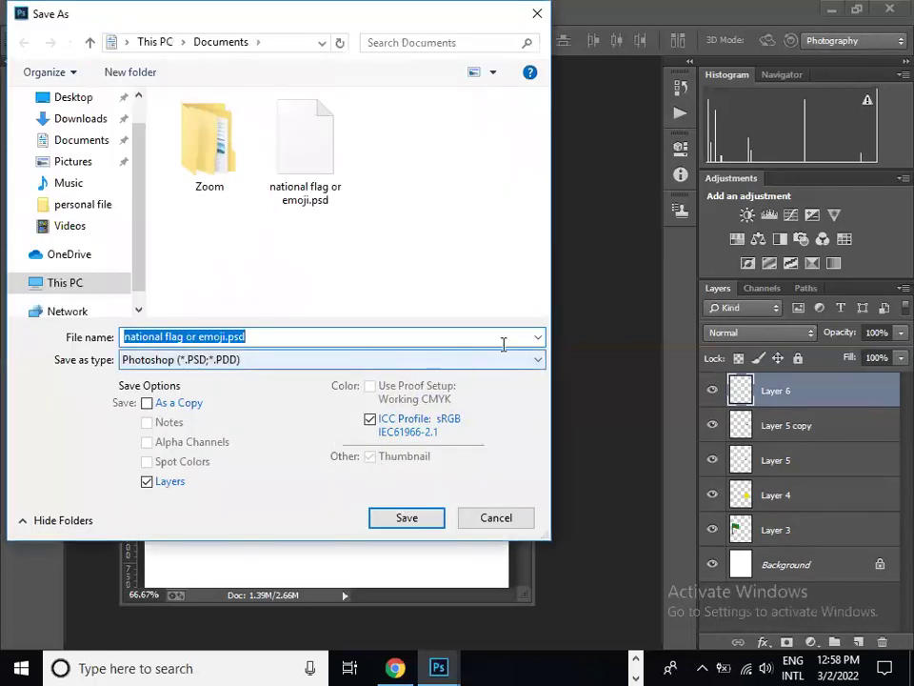
{"action": "left_click", "coordinate": [539, 337]}
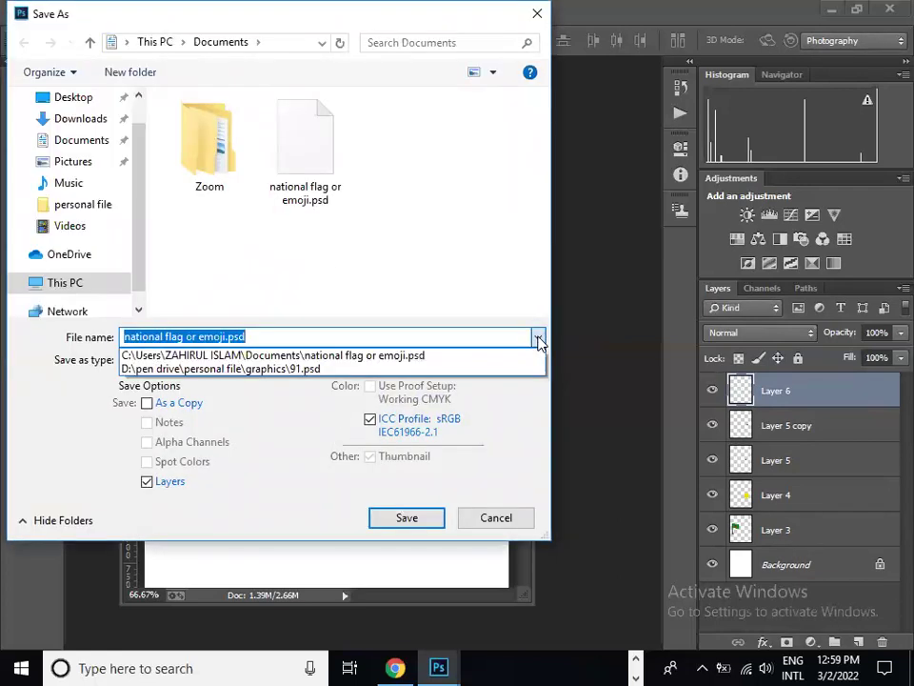
{"action": "left_click", "coordinate": [538, 339]}
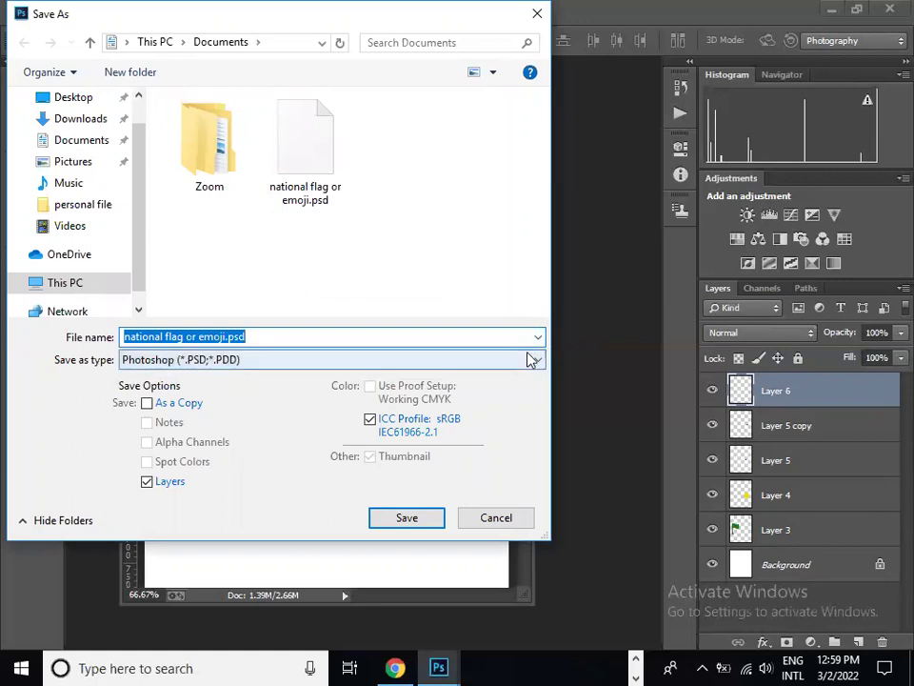
{"action": "left_click", "coordinate": [532, 360]}
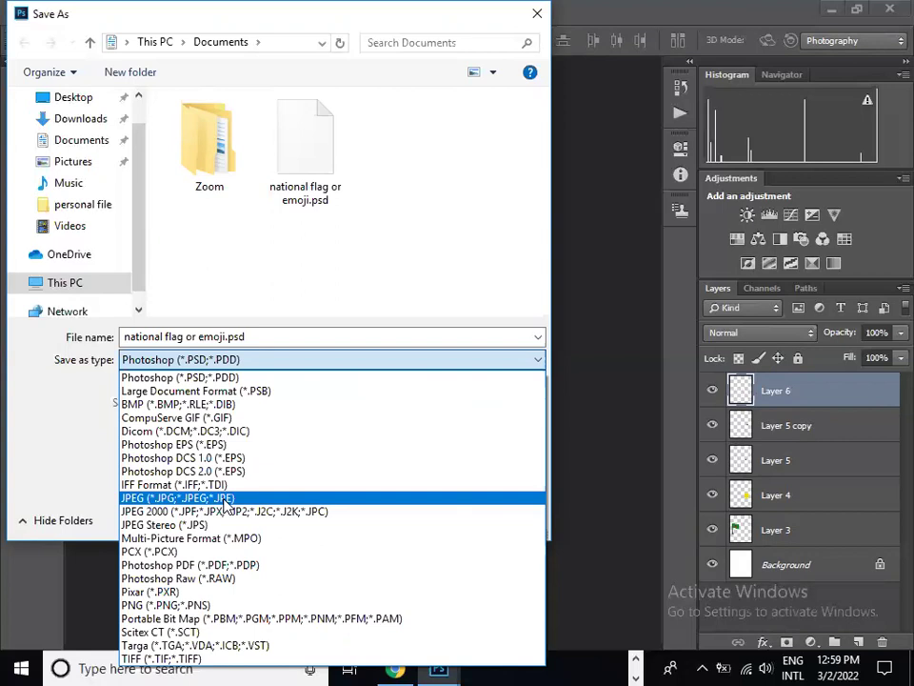
{"action": "left_click", "coordinate": [226, 498]}
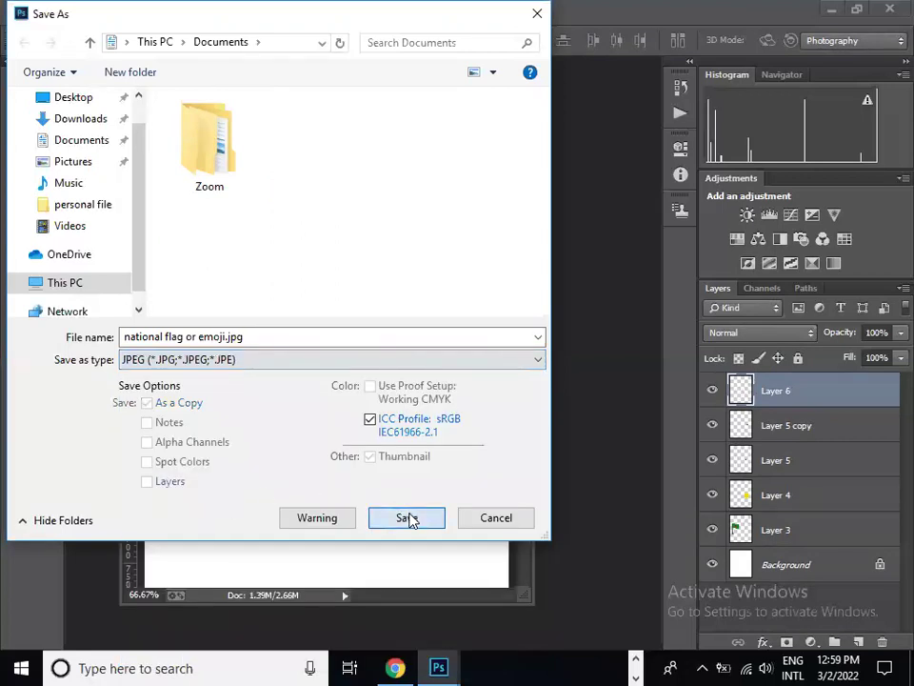
{"action": "left_click", "coordinate": [409, 519]}
Set the JPEG quality to 12 Maximum and confirm the options.
{"action": "left_click", "coordinate": [457, 220]}
{"action": "left_click", "coordinate": [457, 219]}
{"action": "left_click", "coordinate": [474, 217]}
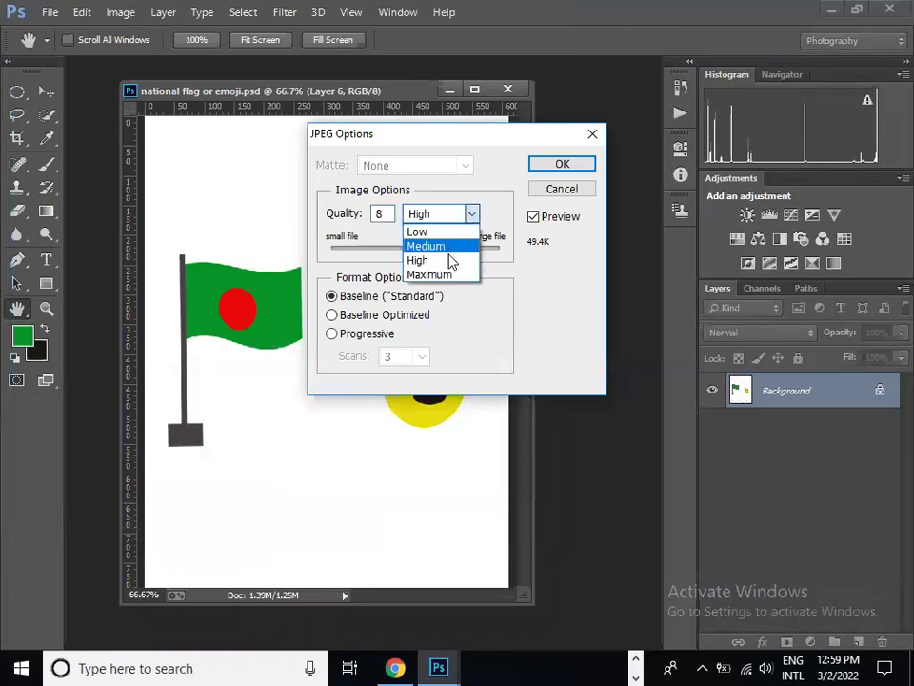
{"action": "left_click", "coordinate": [471, 215]}
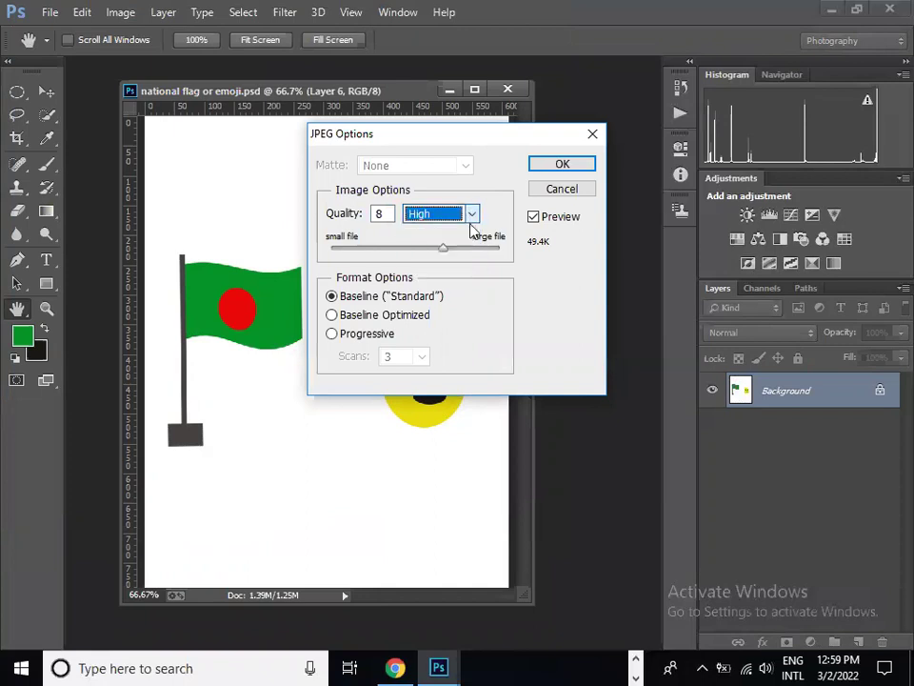
{"action": "left_click_drag", "start_coordinate": [441, 250], "coordinate": [501, 250]}
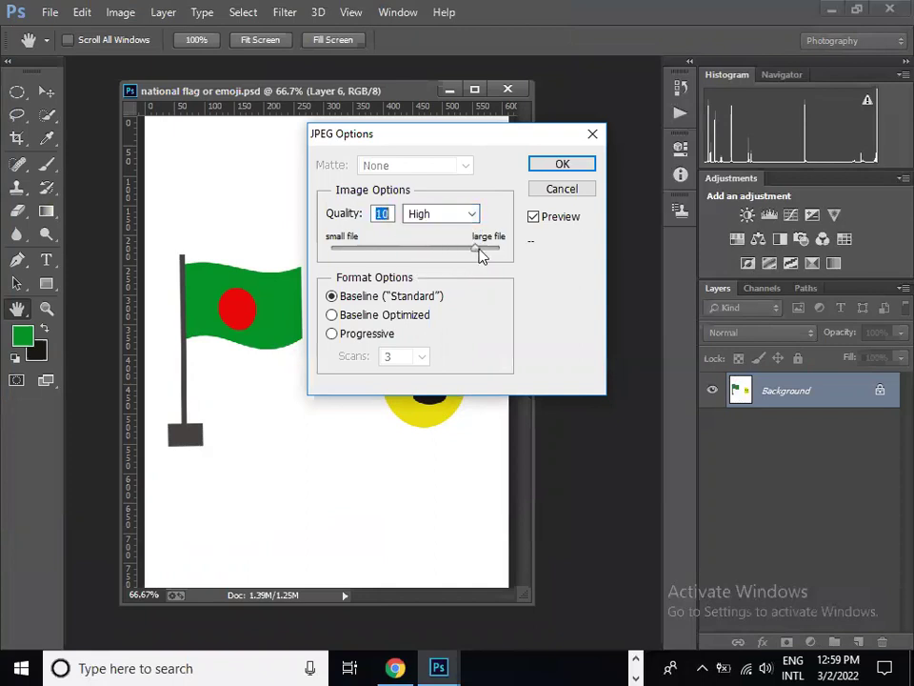
{"action": "left_click", "coordinate": [584, 169]}
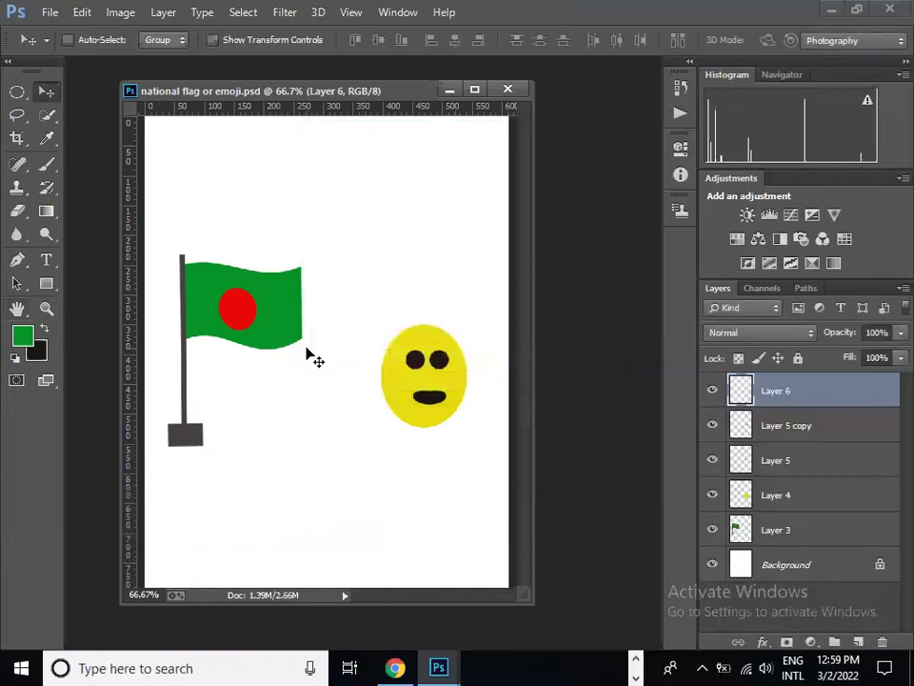